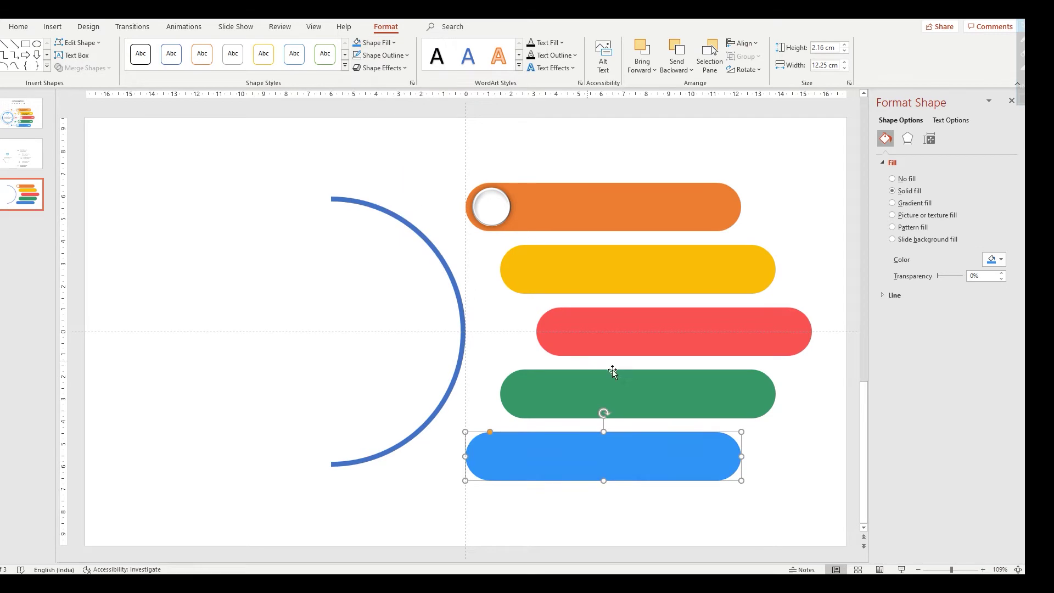
# Step: Copy the white circle from the orange bar onto the start of the yellow, red, green and blue bars
pyautogui.click(491, 201)
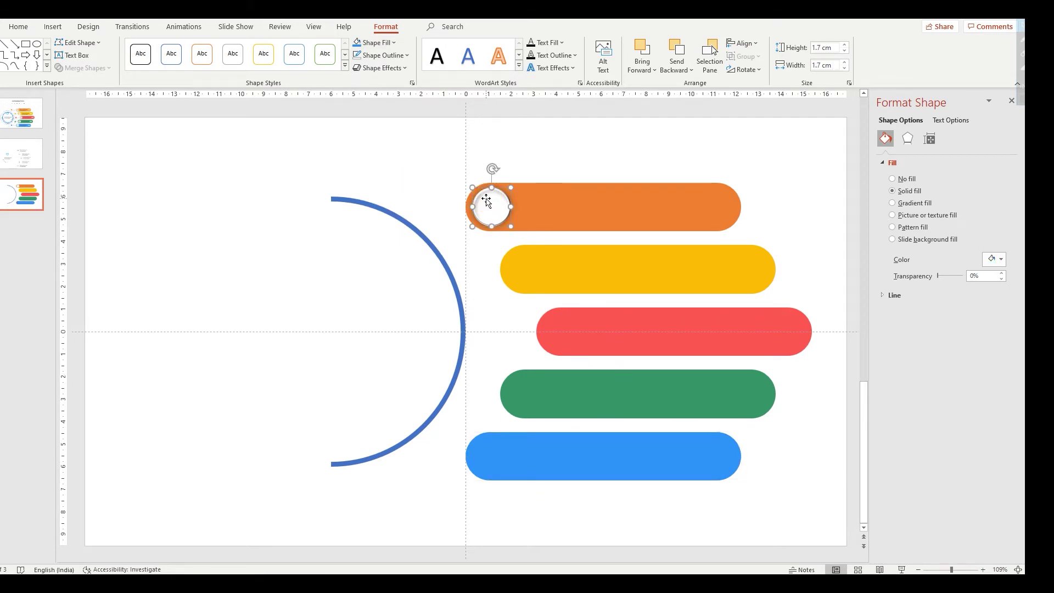
pyautogui.moveTo(485, 199); pyautogui.dragTo(494, 458)
pyautogui.click(566, 329)
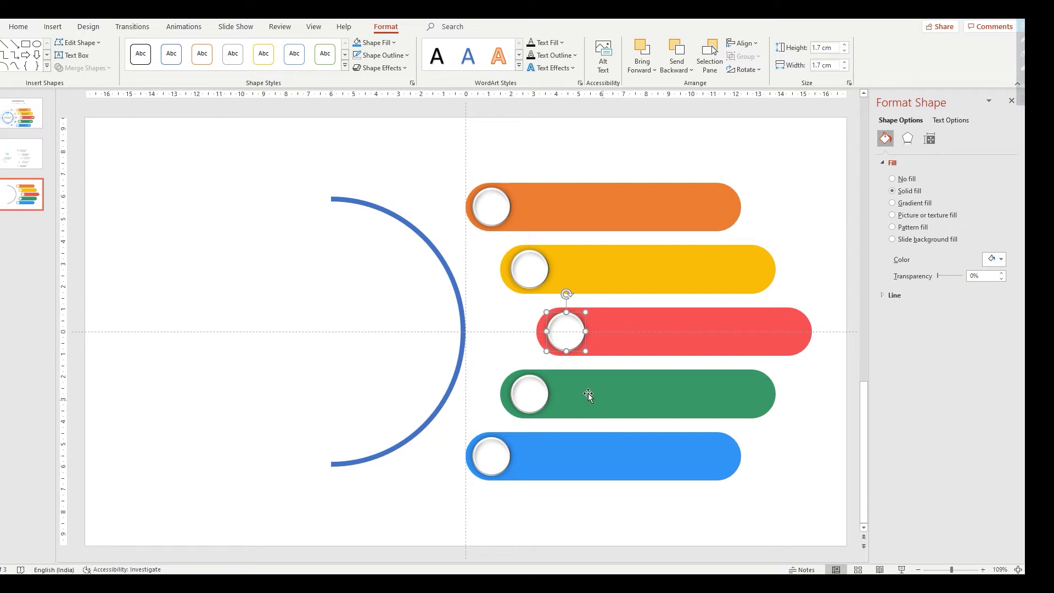
# Step: Apply a linear gradient fill to the semicircular arc and remove its two middle gradient stops
pyautogui.click(351, 203)
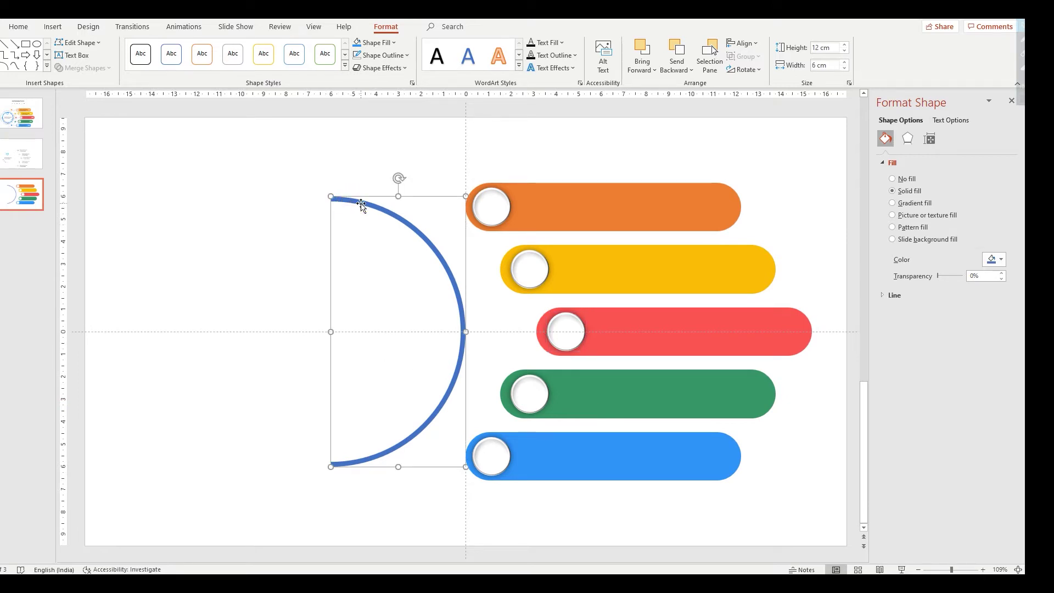
pyautogui.click(891, 203)
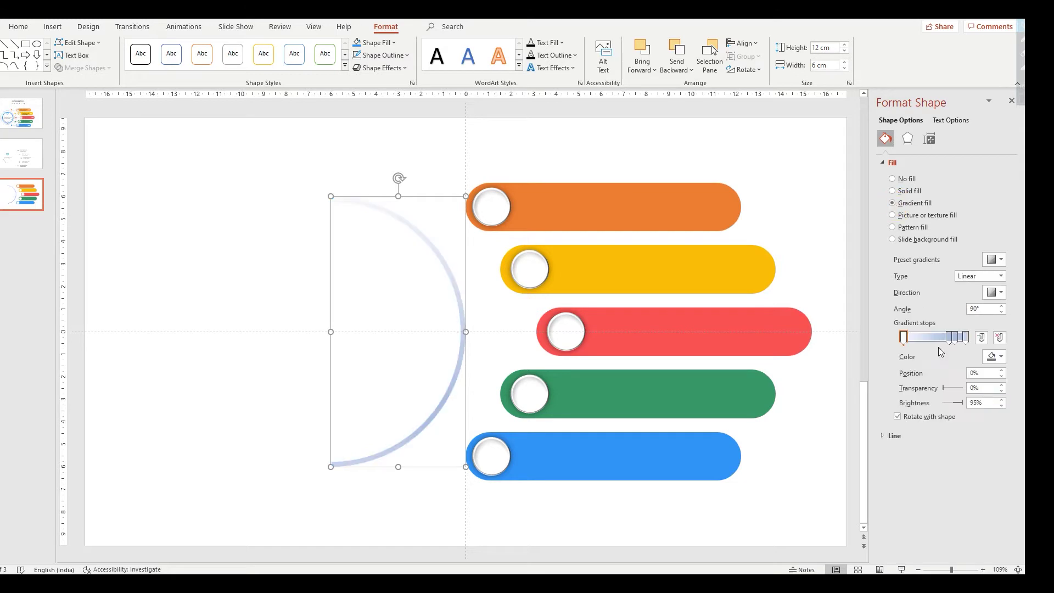
pyautogui.click(957, 338)
pyautogui.click(999, 338)
pyautogui.click(999, 338)
# Step: Colour the arc's first gradient stop orange and add another orange stop at 24%
pyautogui.click(903, 337)
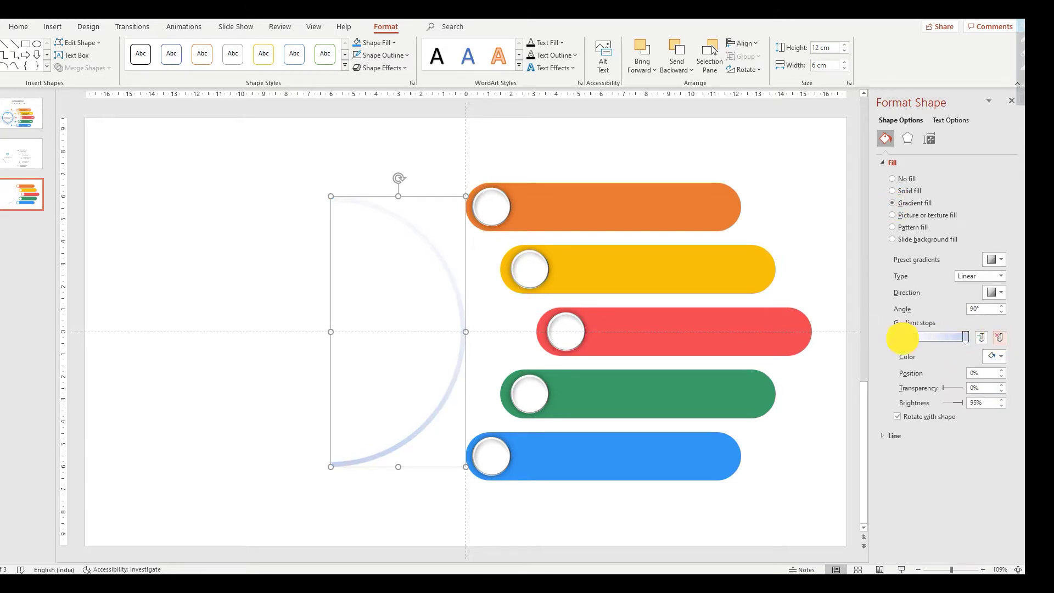
pyautogui.click(992, 356)
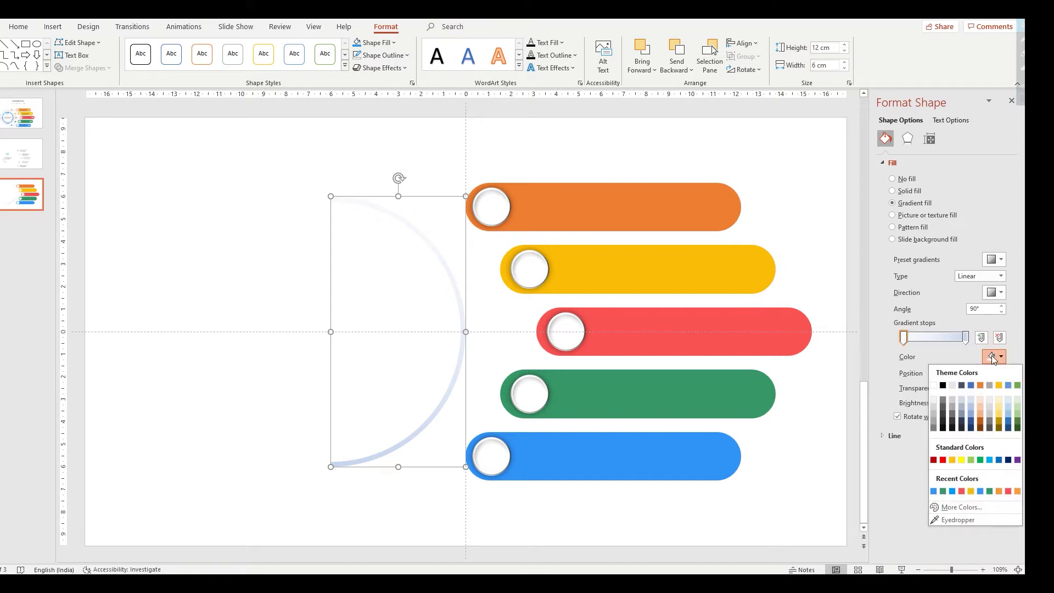
pyautogui.click(999, 492)
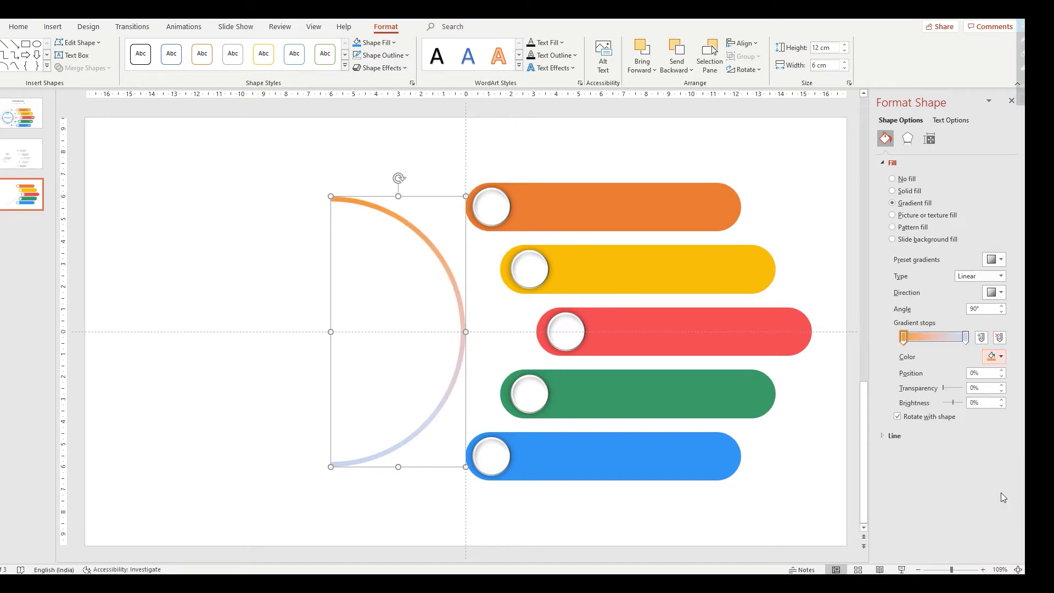
pyautogui.click(916, 338)
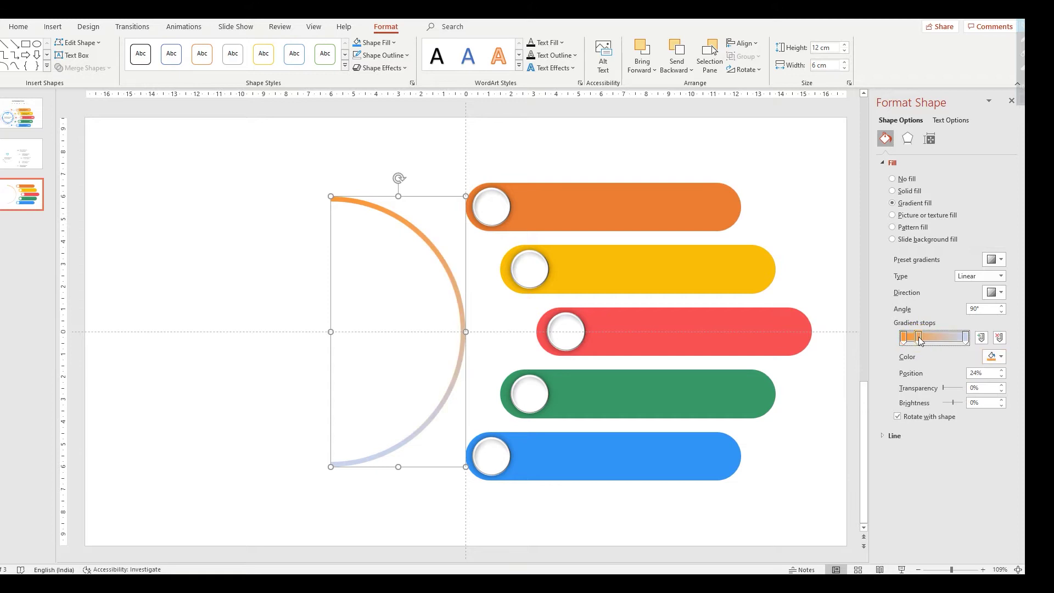
pyautogui.click(985, 362)
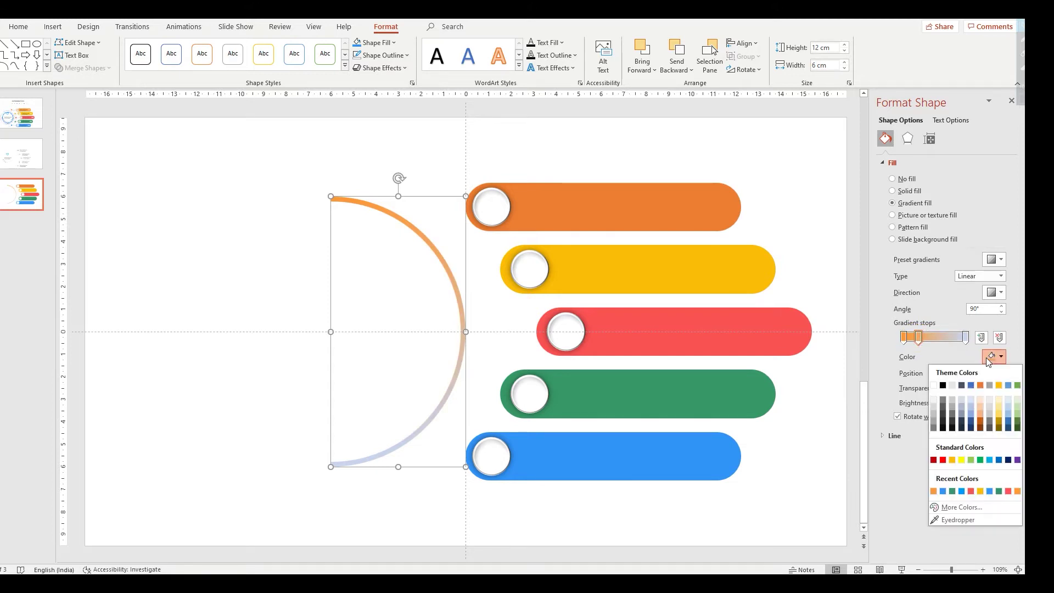
pyautogui.click(934, 490)
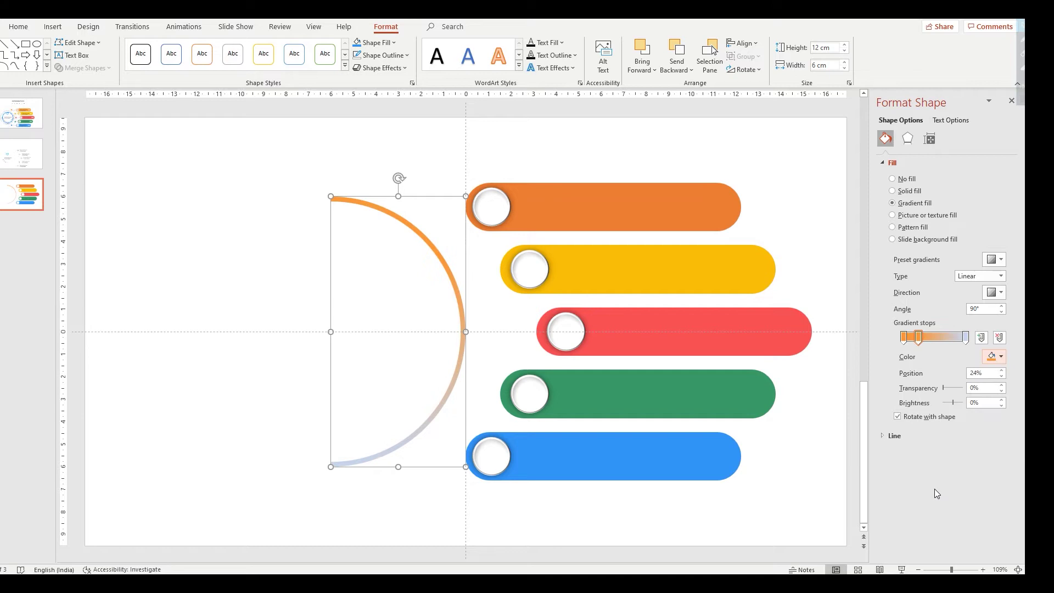
# Step: Add a red gradient stop near the middle of the arc's gradient and a green stop at 70%
pyautogui.click(935, 337)
pyautogui.click(996, 356)
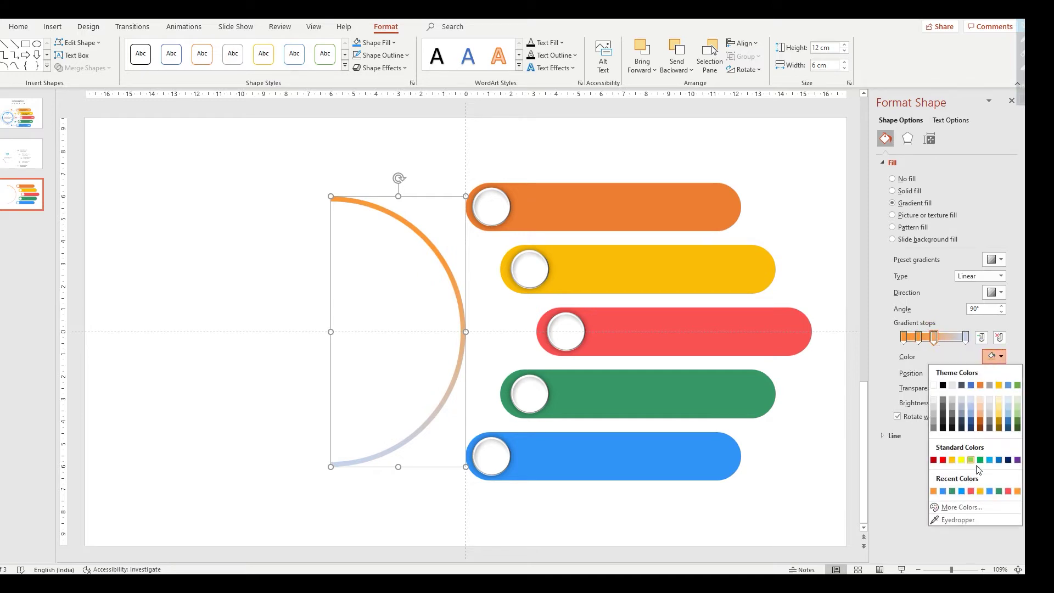
pyautogui.click(971, 491)
pyautogui.click(947, 337)
pyautogui.click(996, 357)
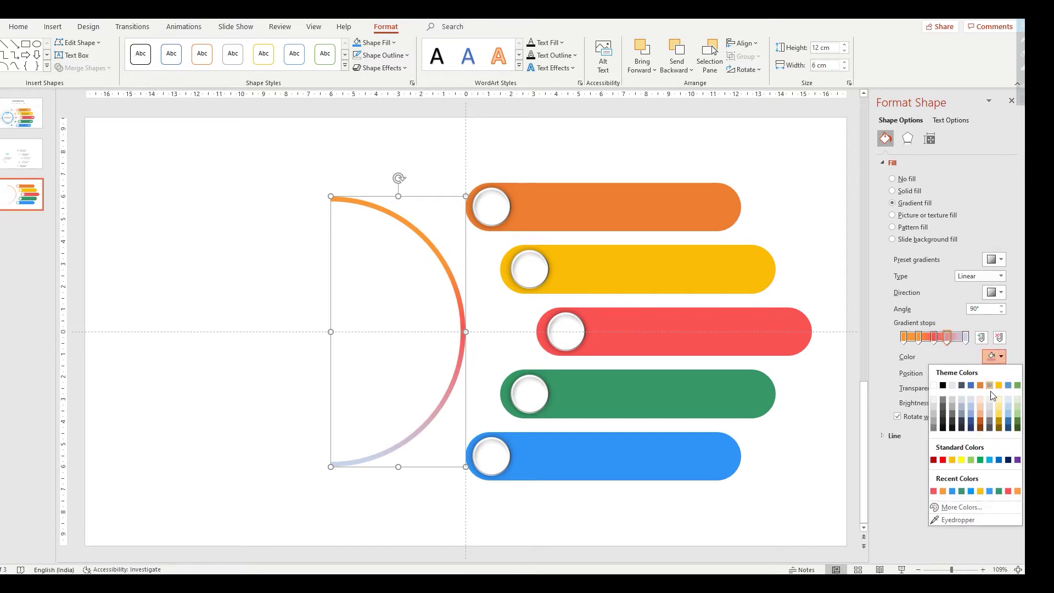
pyautogui.click(999, 491)
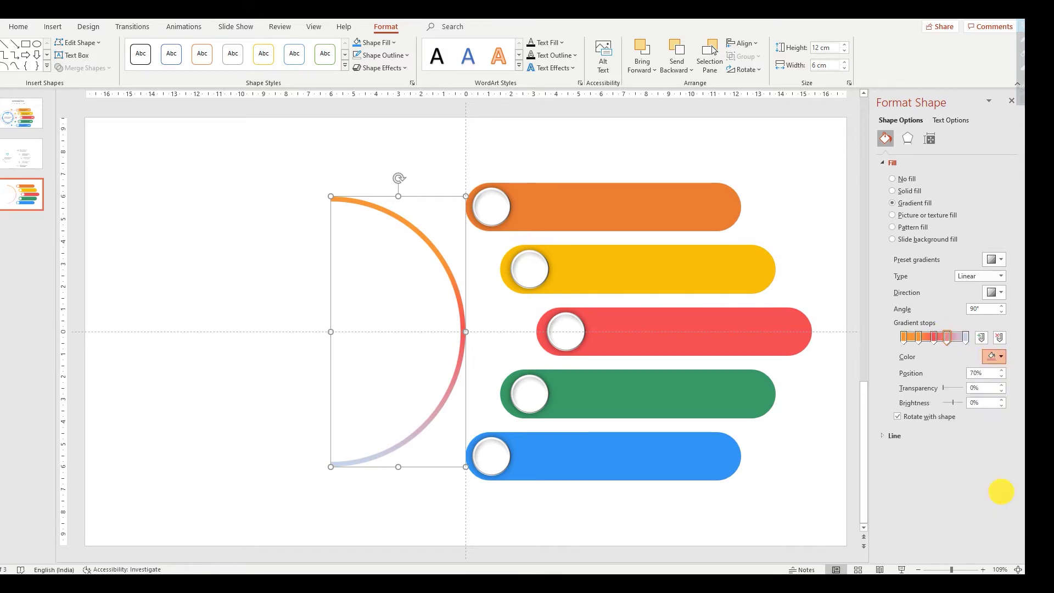
# Step: Set the arc's last gradient stop at 100% to the blue of the lowest bar
pyautogui.click(965, 336)
pyautogui.click(990, 358)
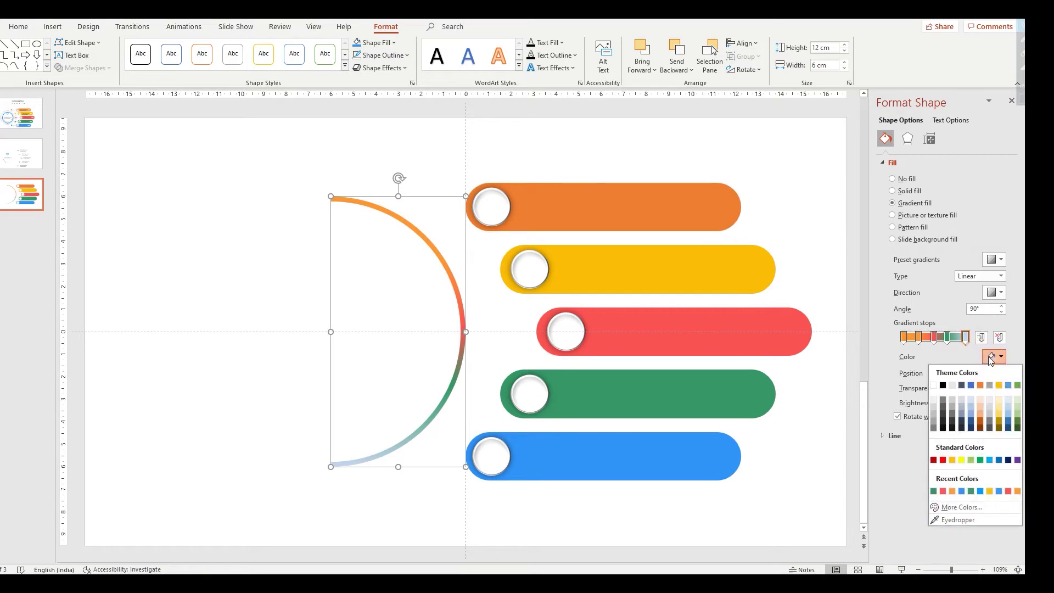
pyautogui.click(998, 491)
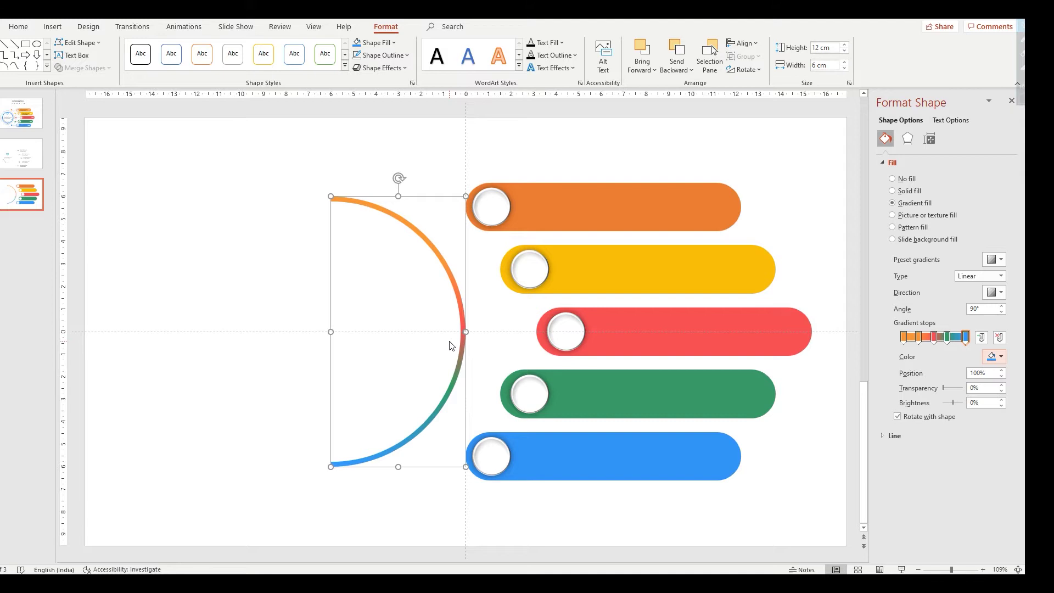
# Step: Give the gradient arc a solid white outline with a width of 2 pt
pyautogui.click(452, 275)
pyautogui.click(376, 56)
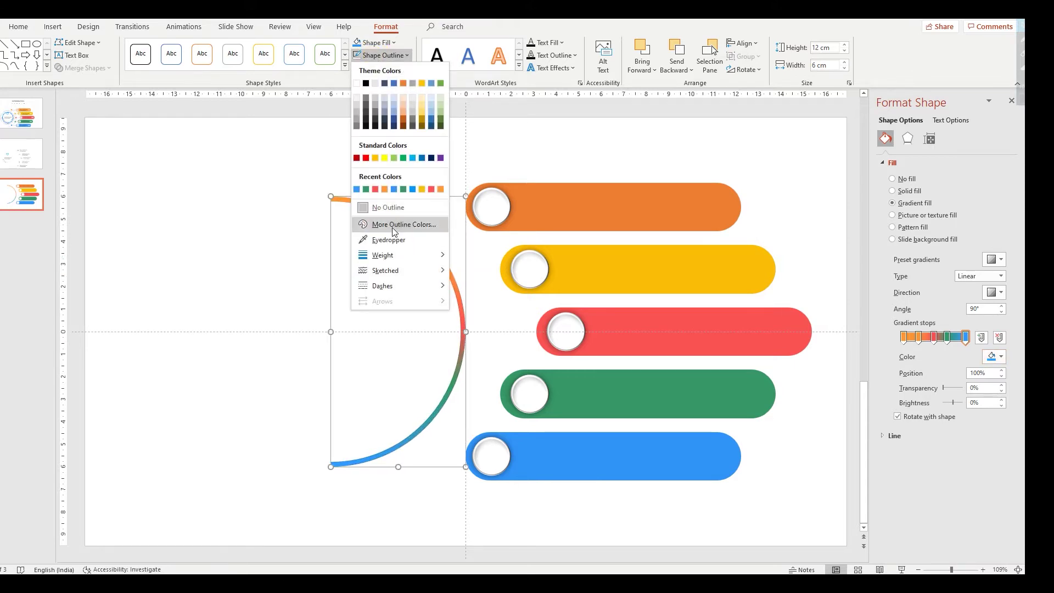
pyautogui.moveTo(393, 256)
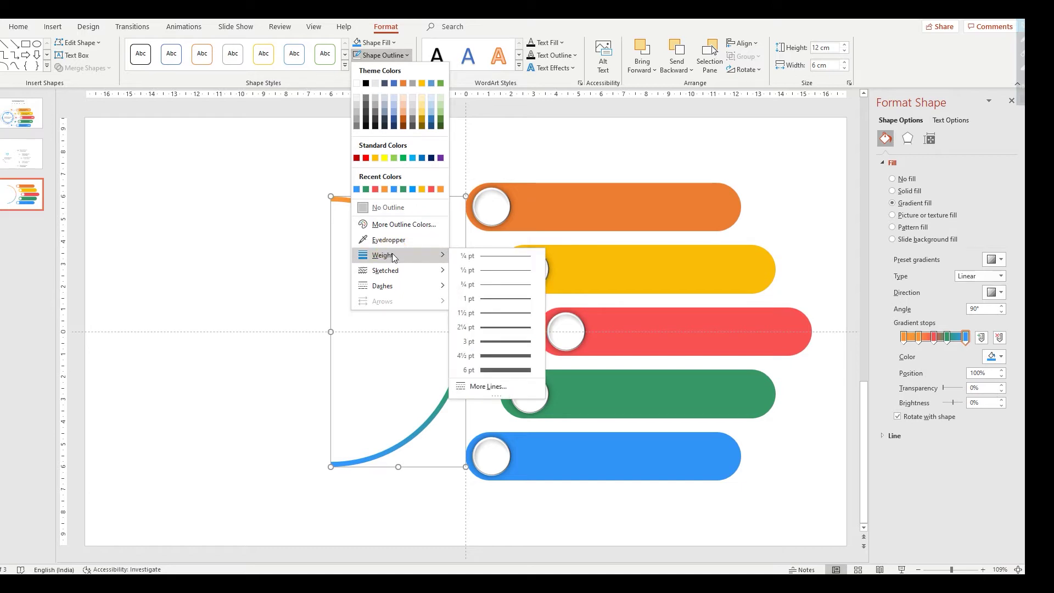
pyautogui.click(487, 326)
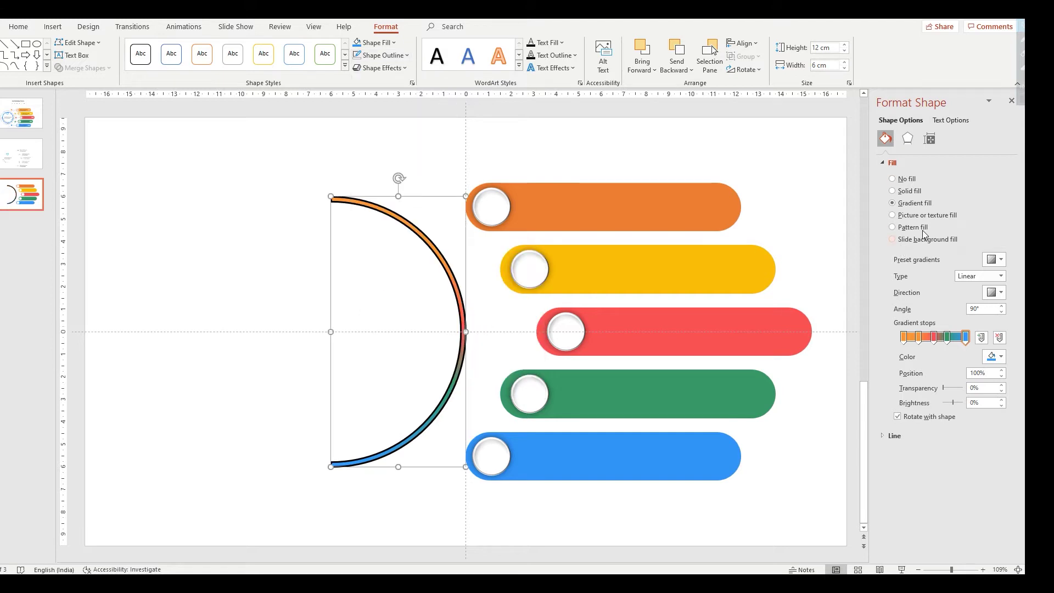
pyautogui.click(893, 435)
pyautogui.scroll(-3, 899, 453)
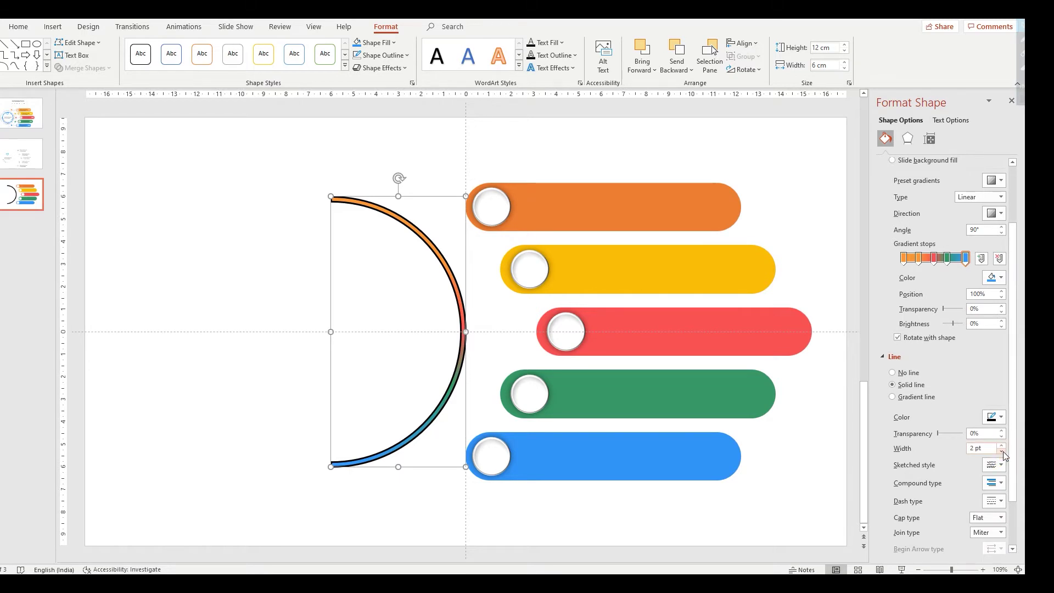
pyautogui.click(996, 417)
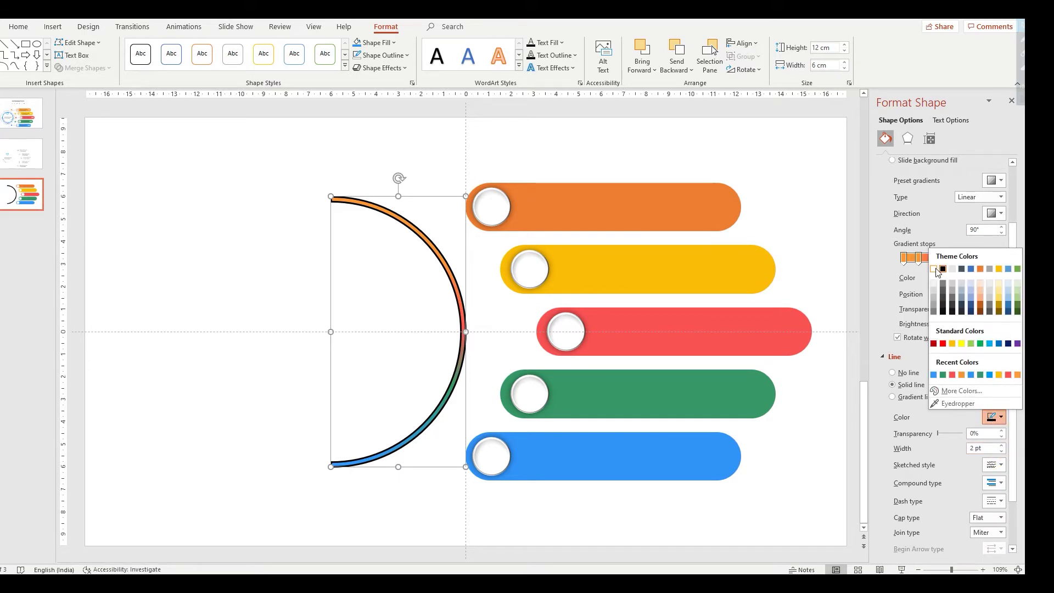
pyautogui.click(934, 269)
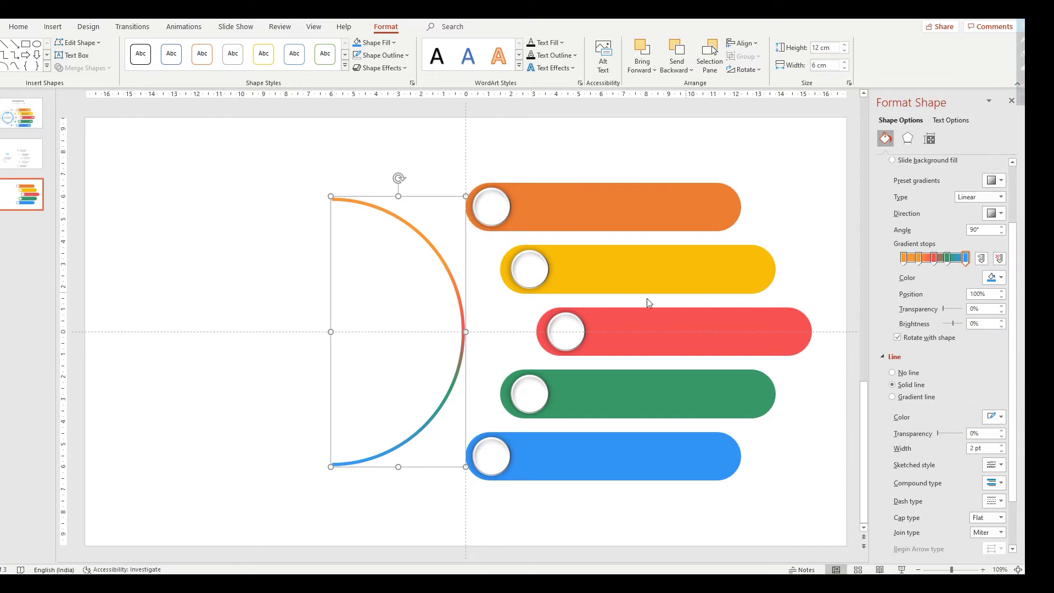
# Step: Format the slide background with a pattern fill that uses a light grey foreground colour
pyautogui.click(812, 192)
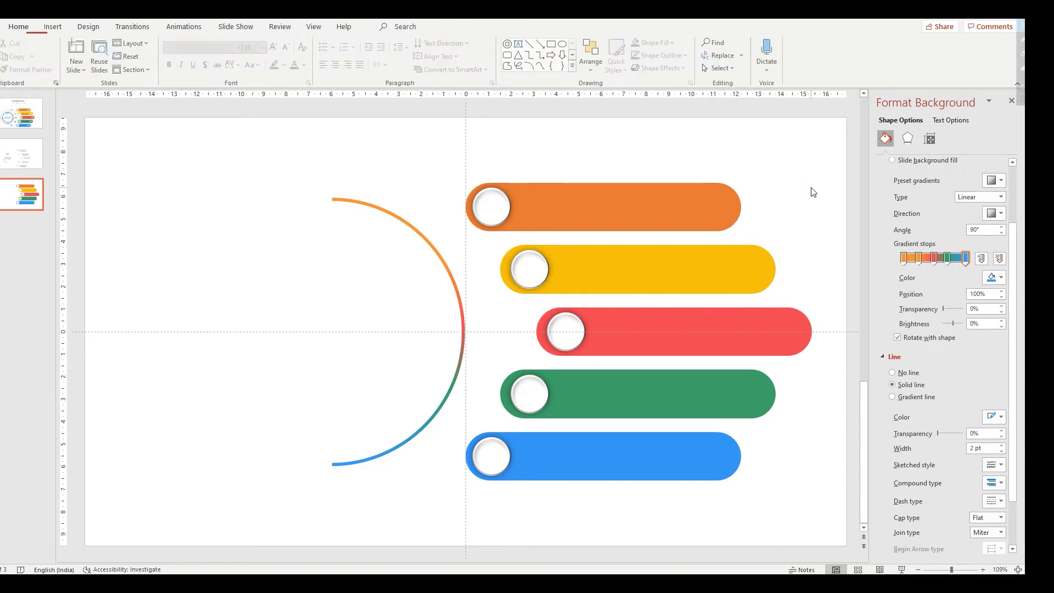
pyautogui.rightClick(813, 191)
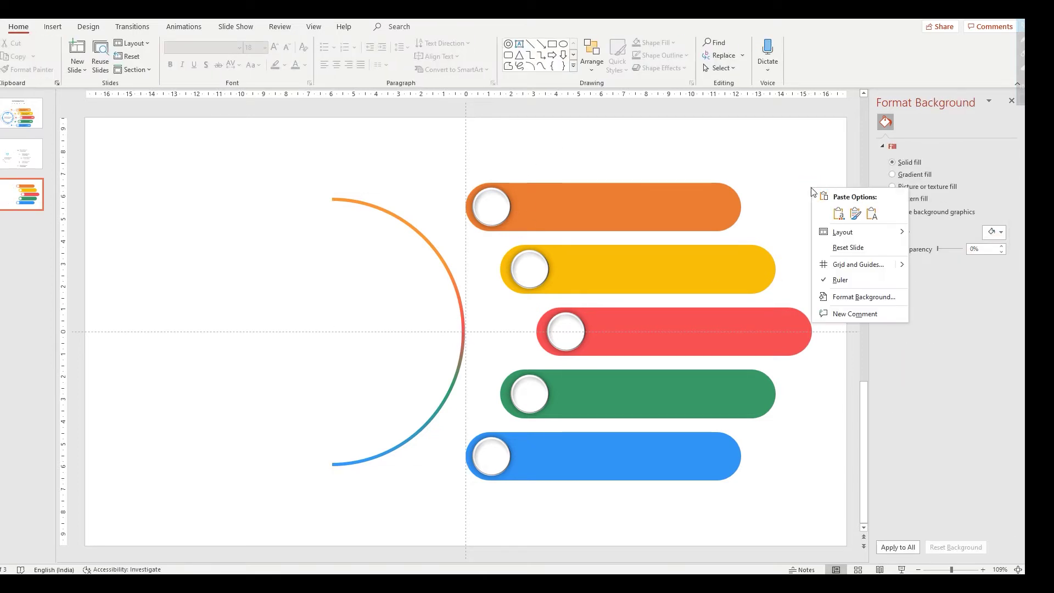
pyautogui.click(995, 234)
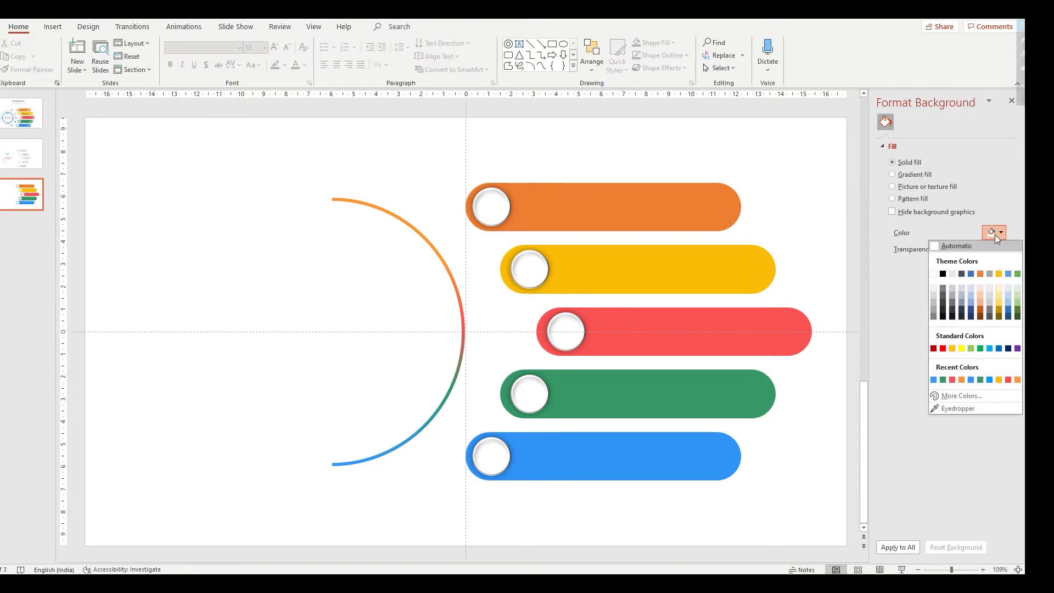
pyautogui.click(893, 199)
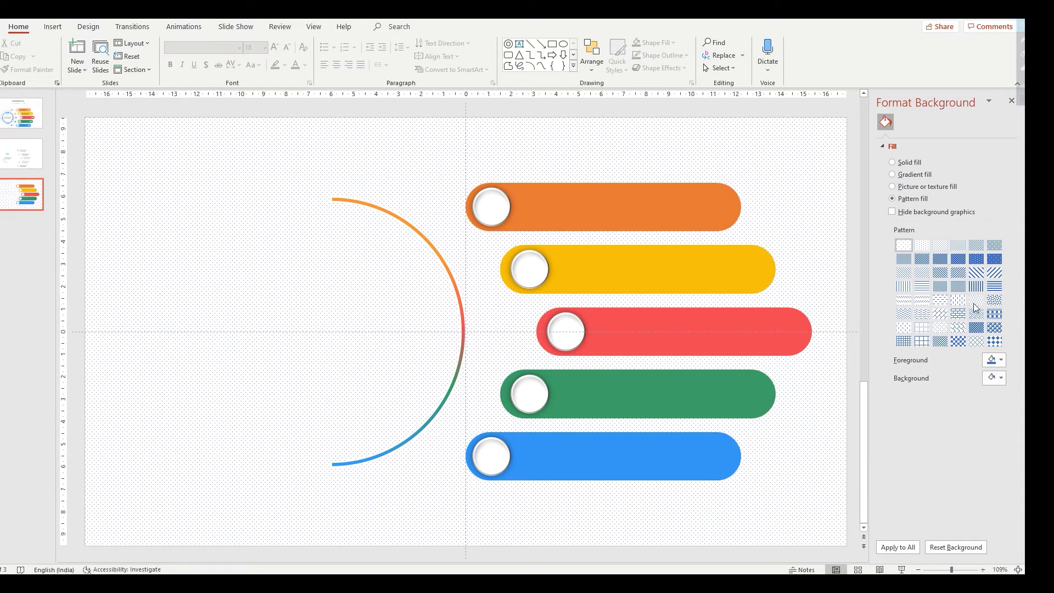
pyautogui.click(991, 360)
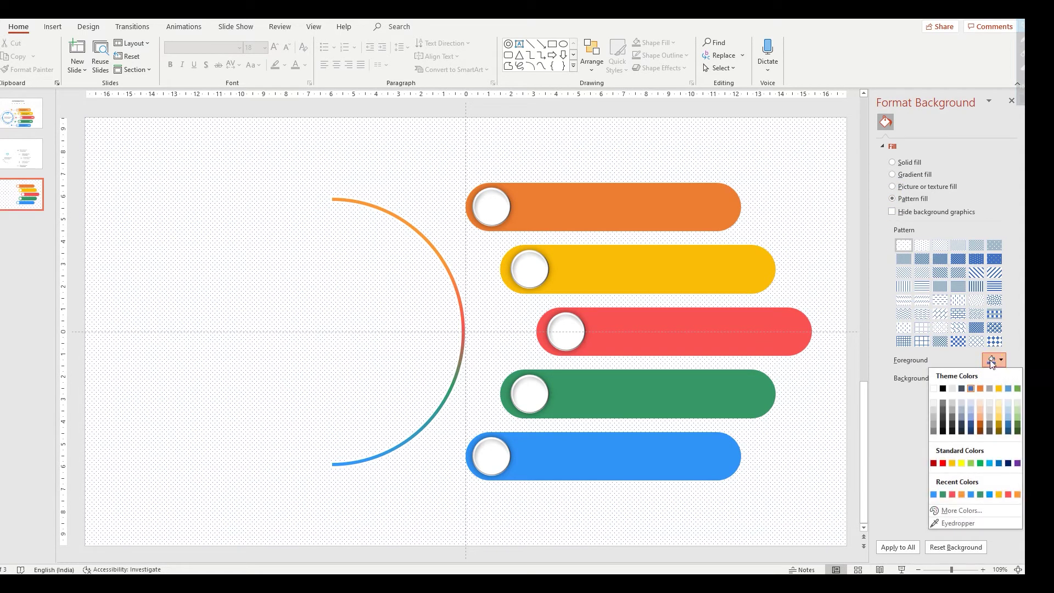
pyautogui.click(932, 413)
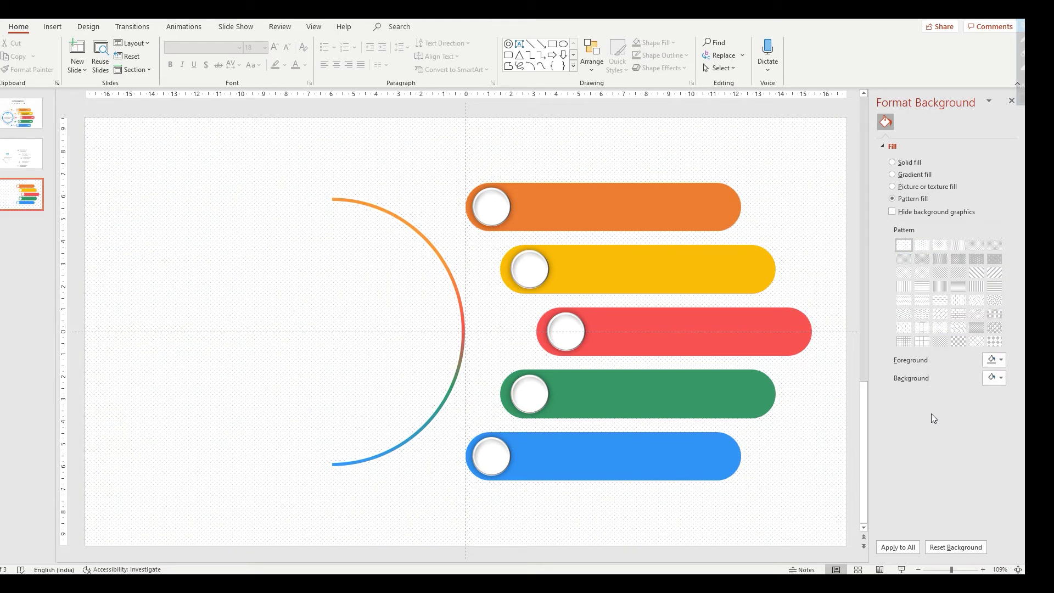
# Step: Try several background patterns, ending with the fine dotted diamond pattern
pyautogui.click(972, 340)
pyautogui.click(979, 328)
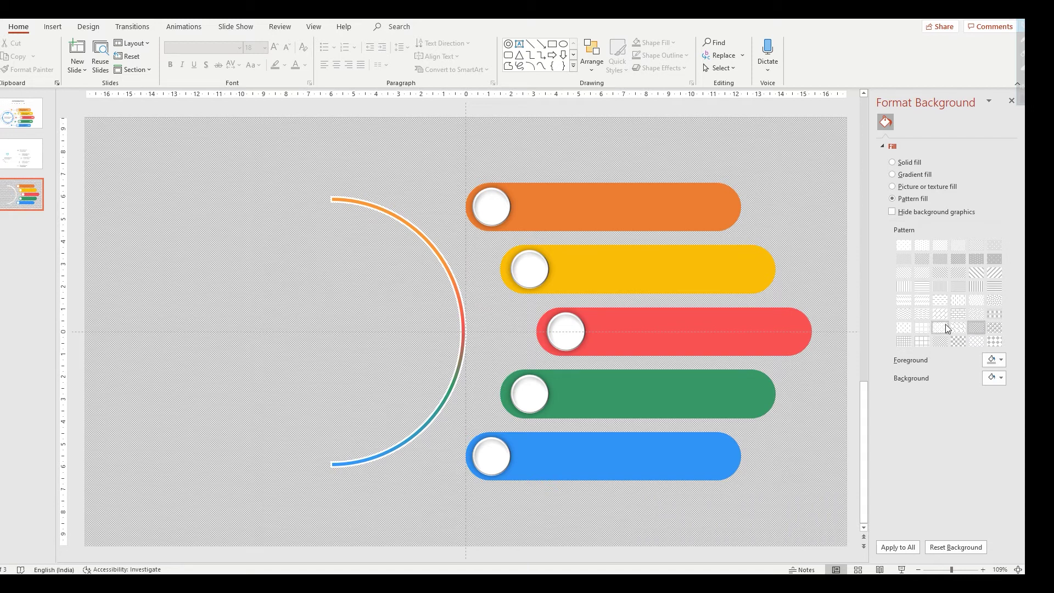
pyautogui.click(955, 327)
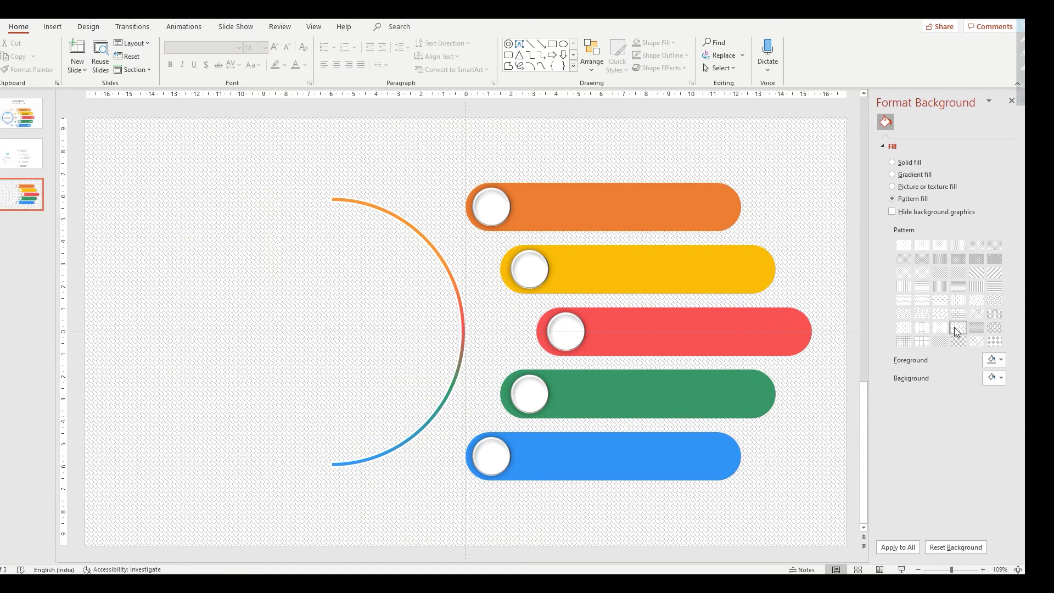
pyautogui.click(933, 328)
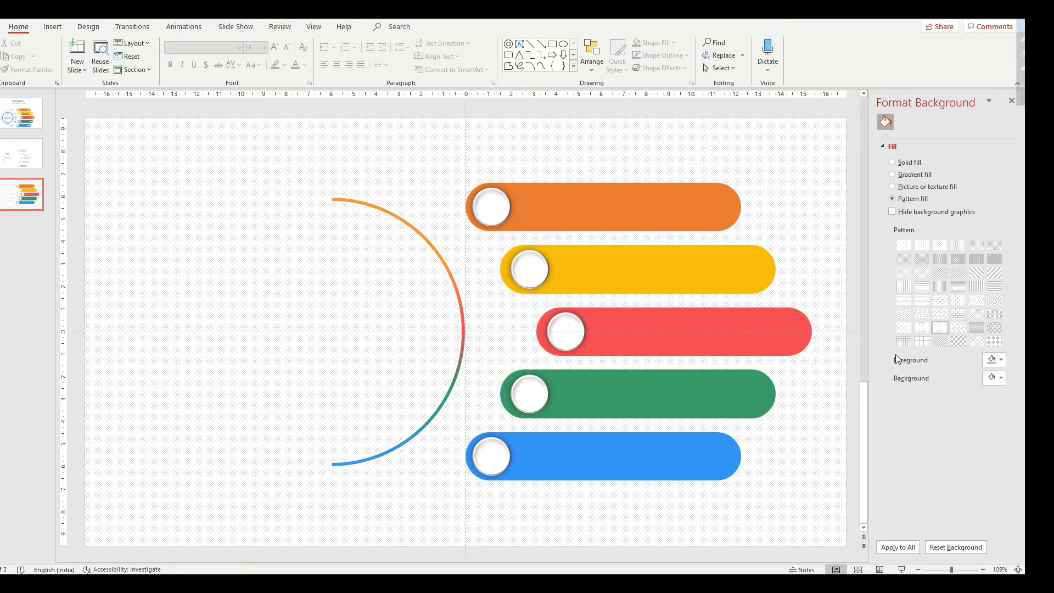
# Step: Change the gradient arc's outline colour to bright blue and deselect the arc
pyautogui.click(455, 285)
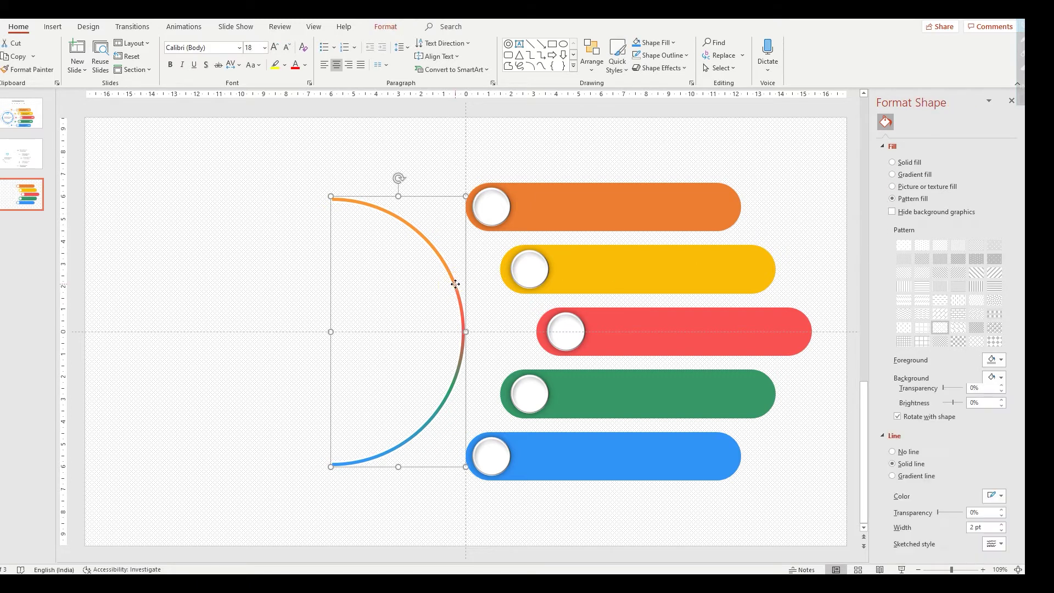
pyautogui.click(992, 495)
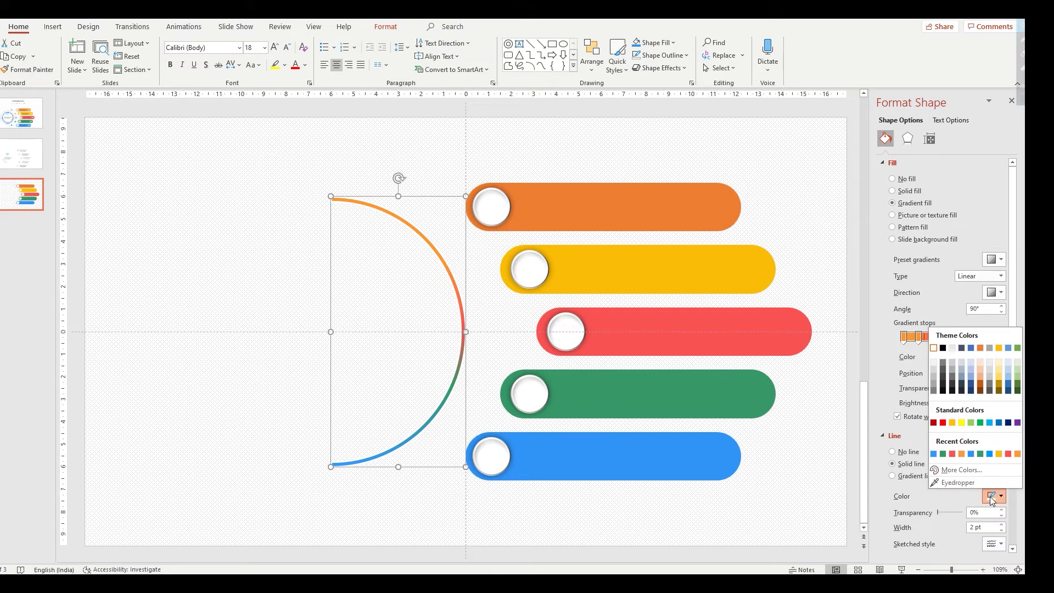
pyautogui.click(990, 454)
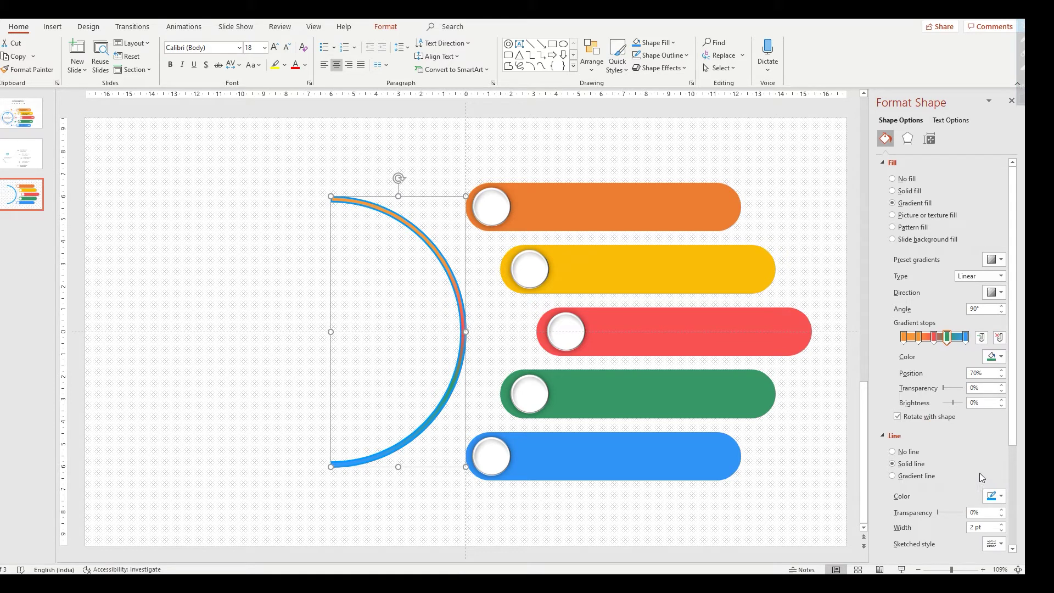
pyautogui.click(282, 334)
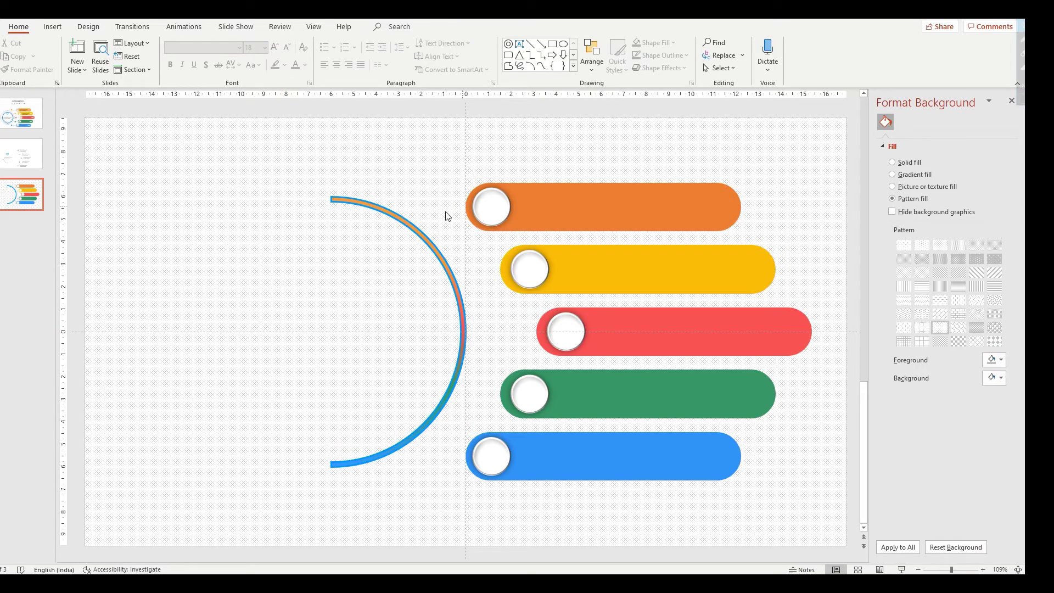
# Step: Draw a small circle about 0.5 cm across on the upper part of the gradient arc
pyautogui.click(53, 27)
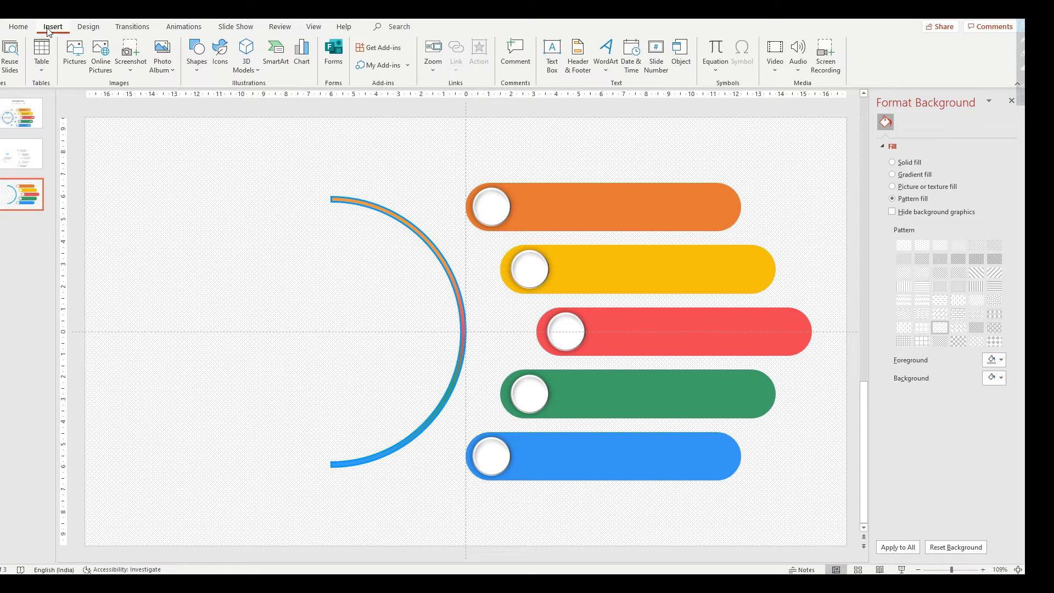
pyautogui.click(197, 67)
pyautogui.click(248, 100)
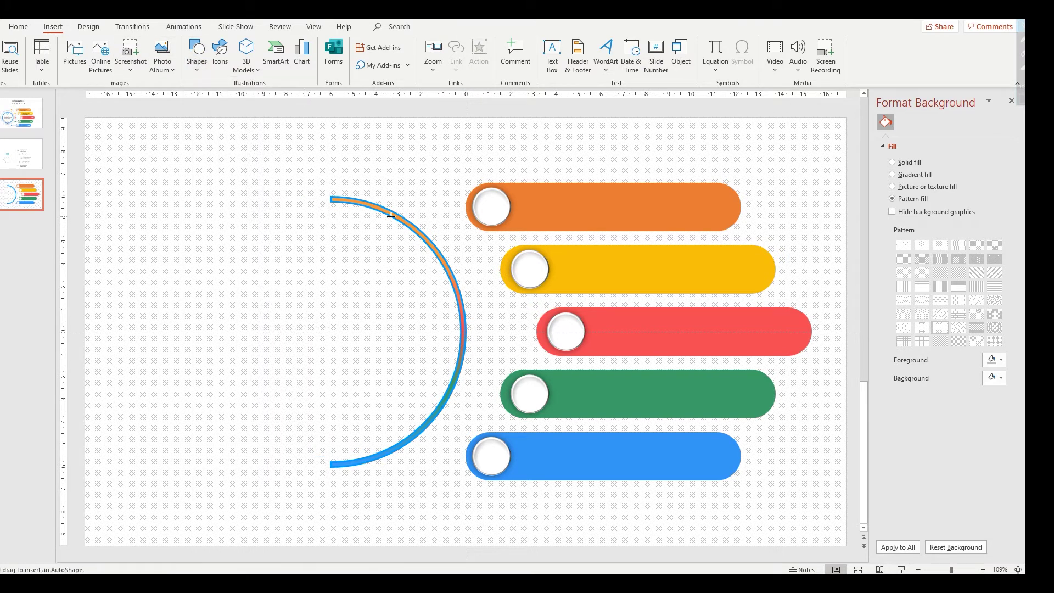
pyautogui.moveTo(385, 208); pyautogui.dragTo(397, 218)
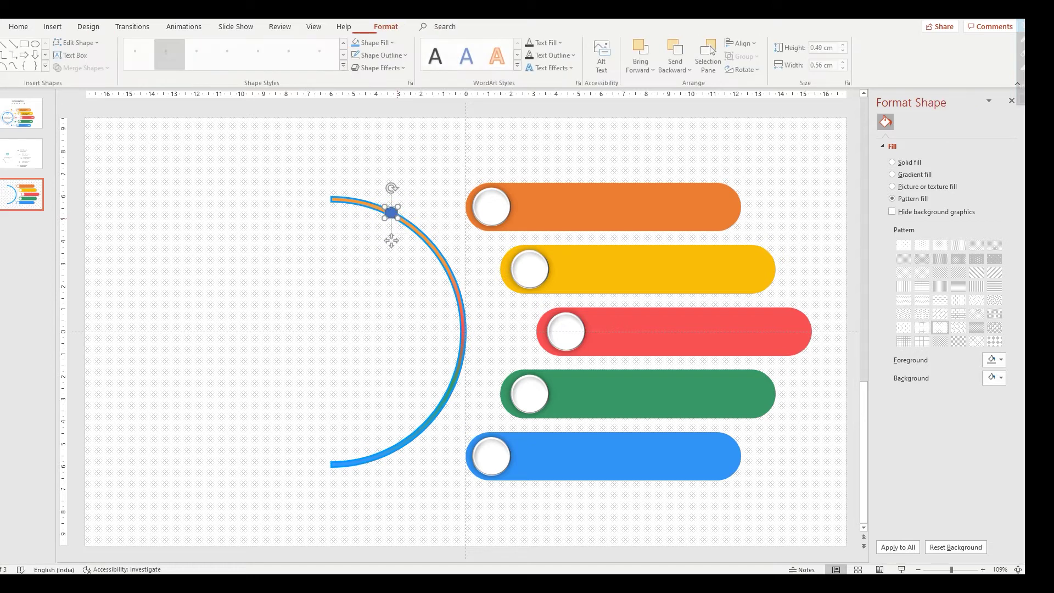
# Step: Set the small circle's height and width to 0.4 cm
pyautogui.click(818, 48)
pyautogui.write('0.4')
pyautogui.press('Tab')
pyautogui.write('0.4')
pyautogui.press('Return')
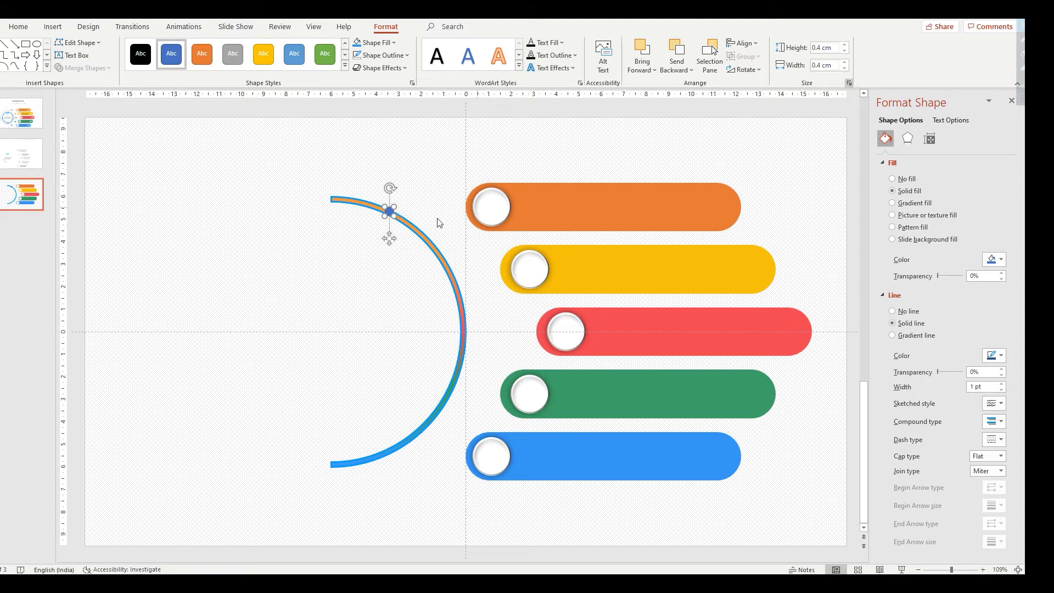
# Step: Remove the small circle's outline and set its height and width to 0.5 cm
pyautogui.moveTo(389, 238); pyautogui.dragTo(383, 235)
pyautogui.click(358, 57)
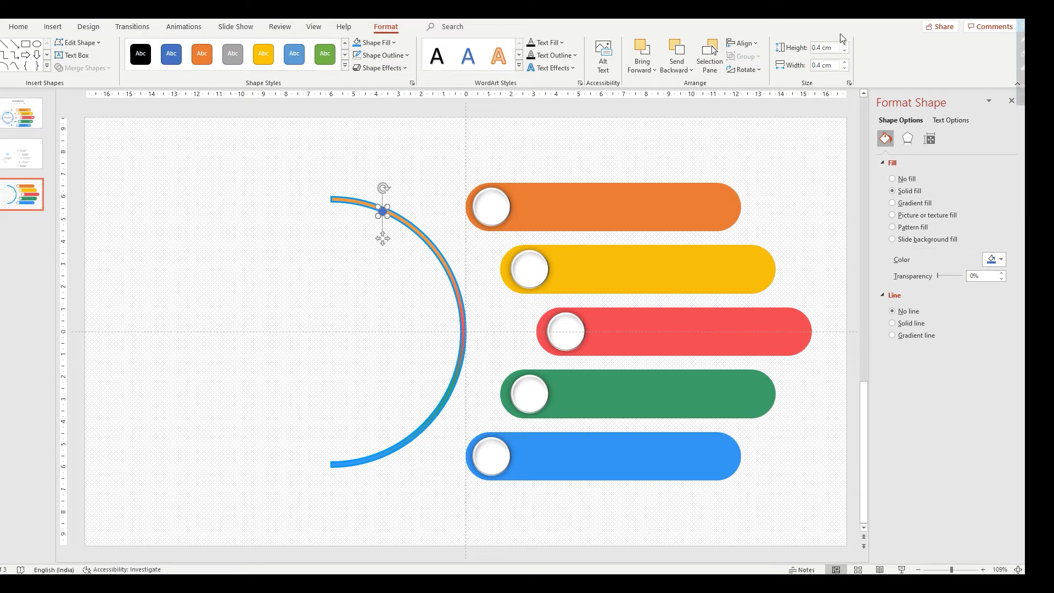
pyautogui.click(817, 47)
pyautogui.write('0')
pyautogui.press('Tab')
pyautogui.write('0.5')
pyautogui.press('Return')
# Step: Position the small circle on the arc level with the orange bar, and place four copies on the arc level with the other bars
pyautogui.moveTo(382, 240); pyautogui.dragTo(381, 235)
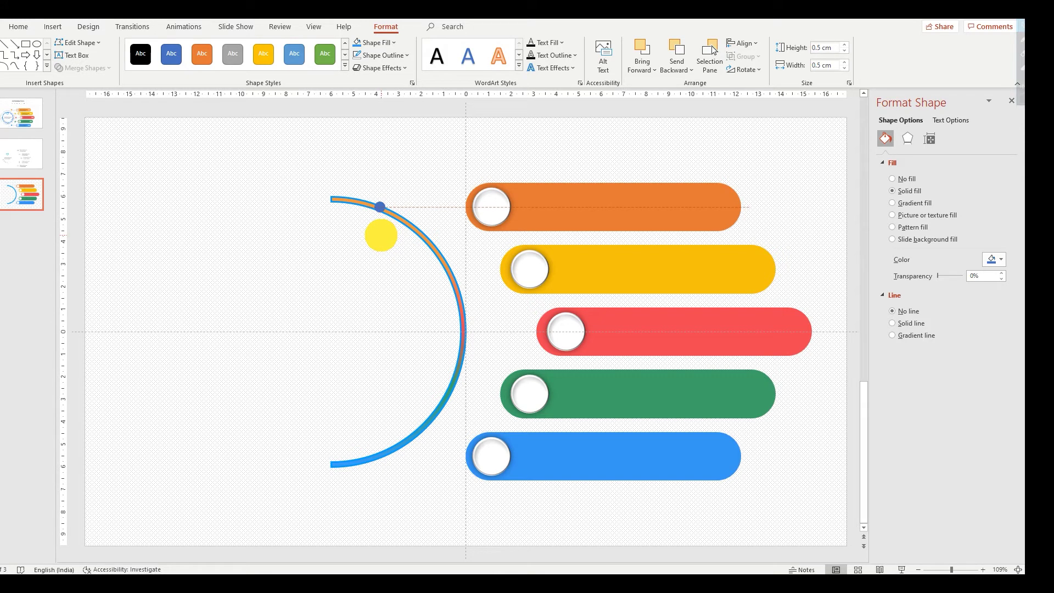
pyautogui.moveTo(380, 235); pyautogui.dragTo(448, 299)
pyautogui.hotkey('ctrl', 'd')
pyautogui.hotkey('ctrl', 'd')
pyautogui.moveTo(517, 357); pyautogui.dragTo(466, 361)
pyautogui.hotkey('ctrl', 'd')
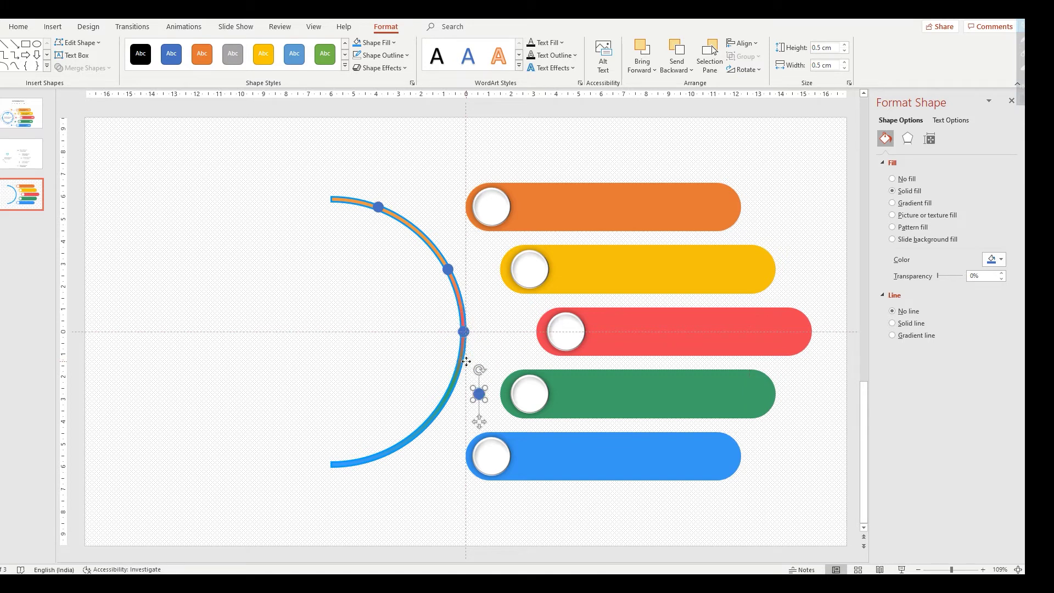
pyautogui.moveTo(480, 421); pyautogui.dragTo(453, 419)
pyautogui.hotkey('ctrl', 'd')
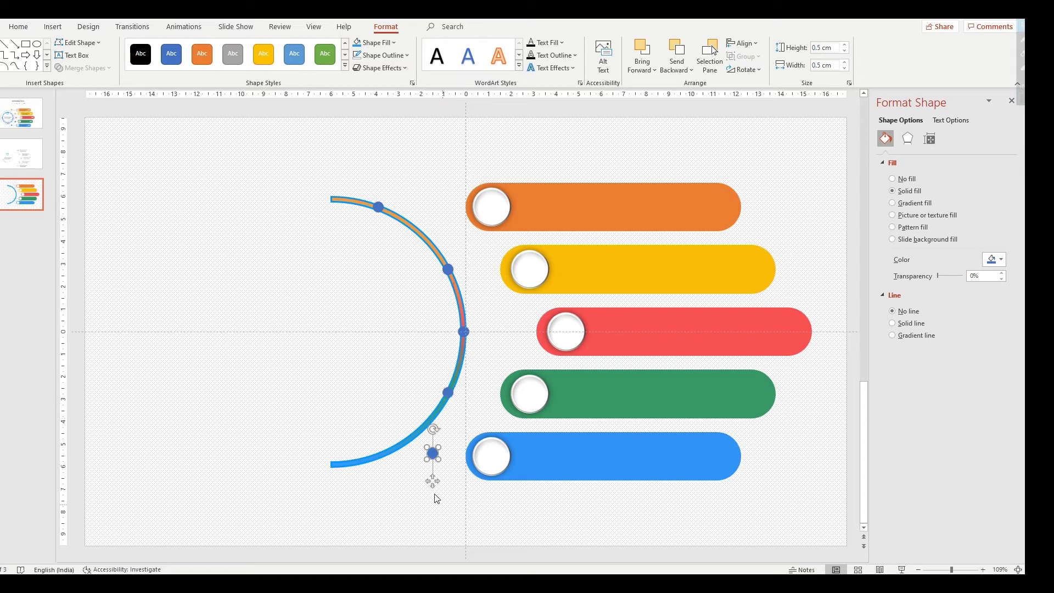
pyautogui.moveTo(435, 481); pyautogui.dragTo(378, 485)
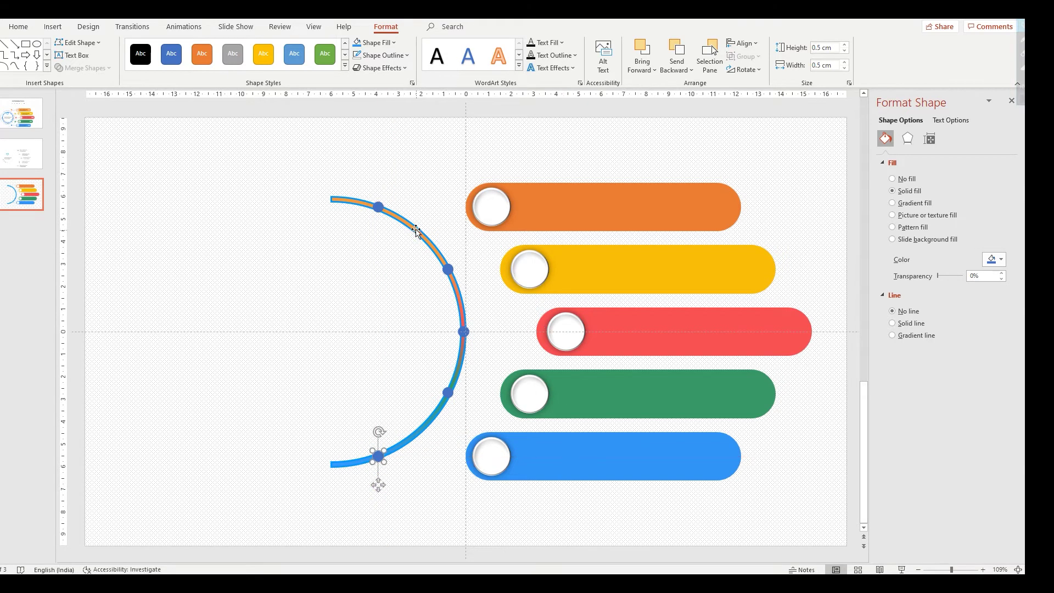
# Step: Fill the arc's first small circle with orange and the second with yellow
pyautogui.click(378, 207)
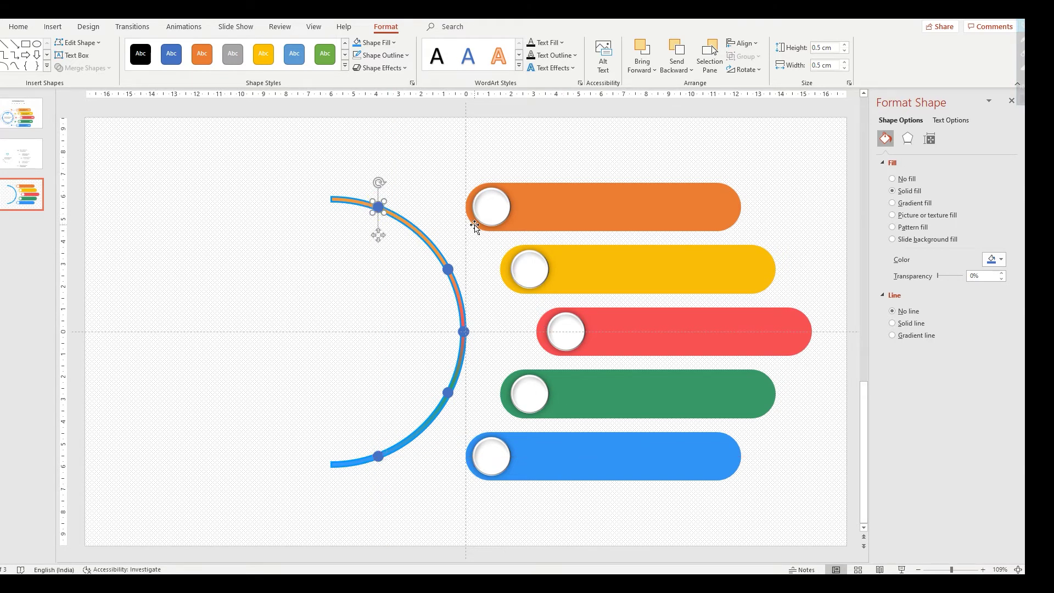
pyautogui.click(375, 43)
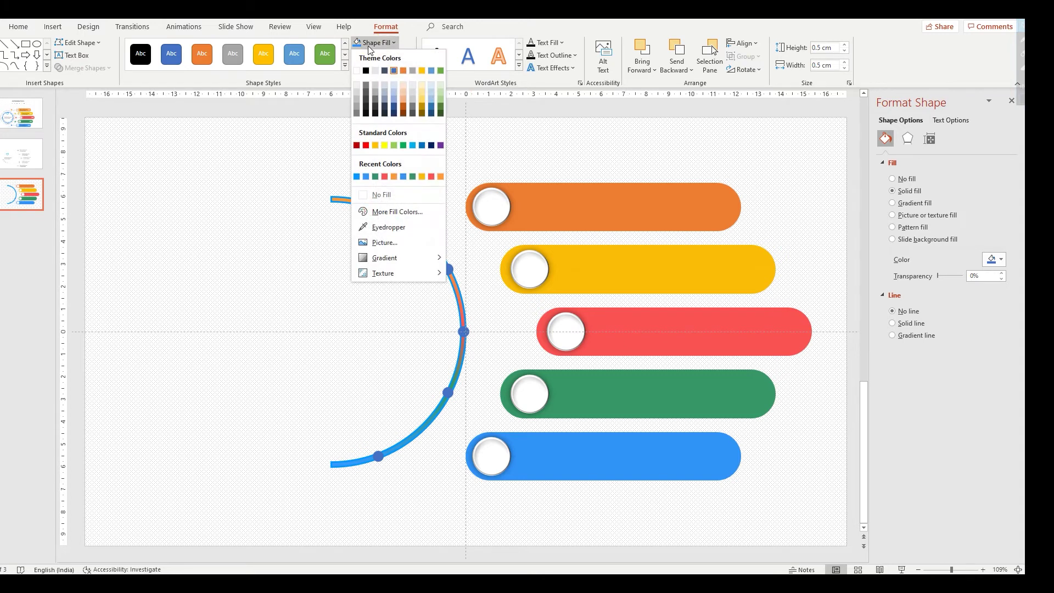
pyautogui.click(393, 176)
pyautogui.press('Tab')
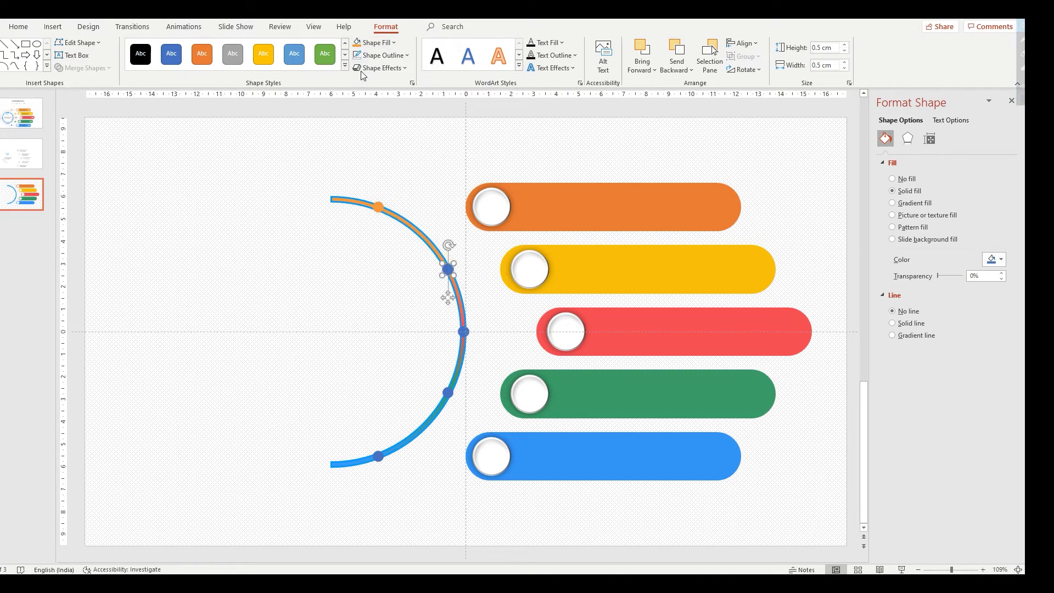
pyautogui.click(374, 43)
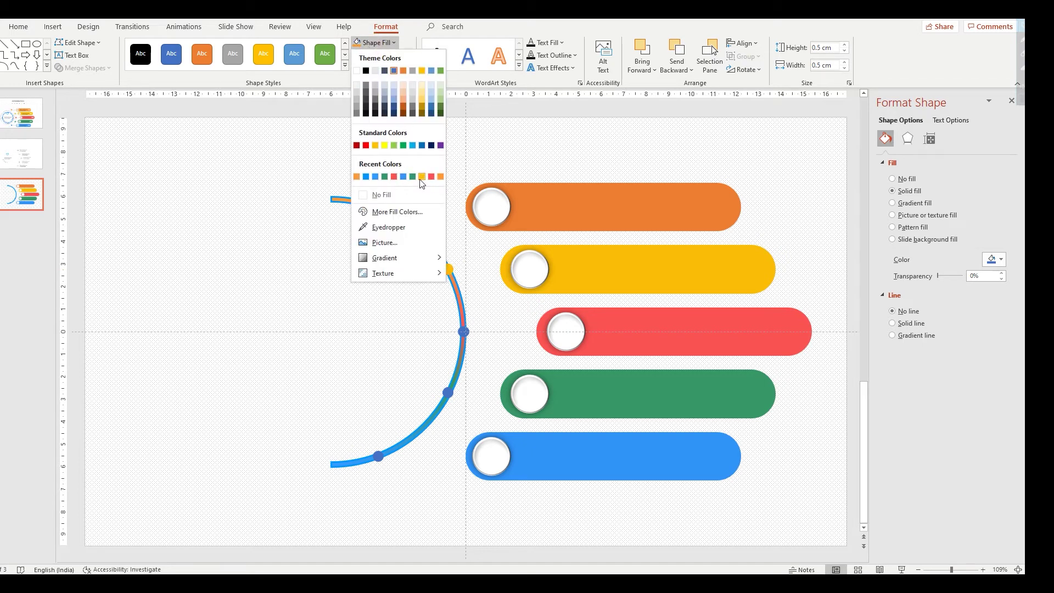
pyautogui.click(421, 177)
# Step: Fill the arc's three remaining small circles with red, green and blue to match their bars
pyautogui.press('Tab')
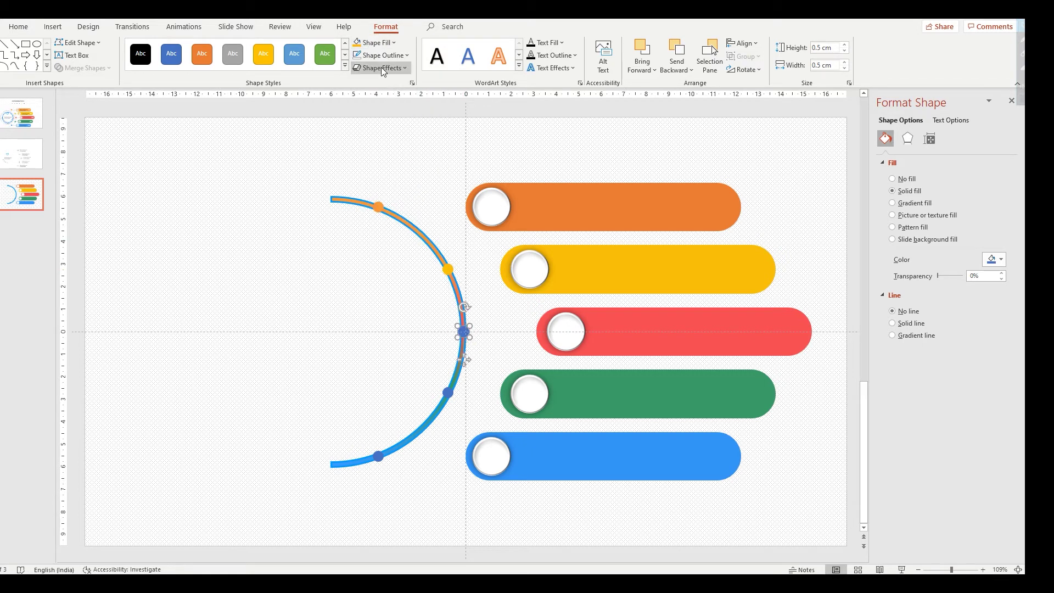
pyautogui.click(377, 44)
pyautogui.click(404, 179)
pyautogui.click(448, 392)
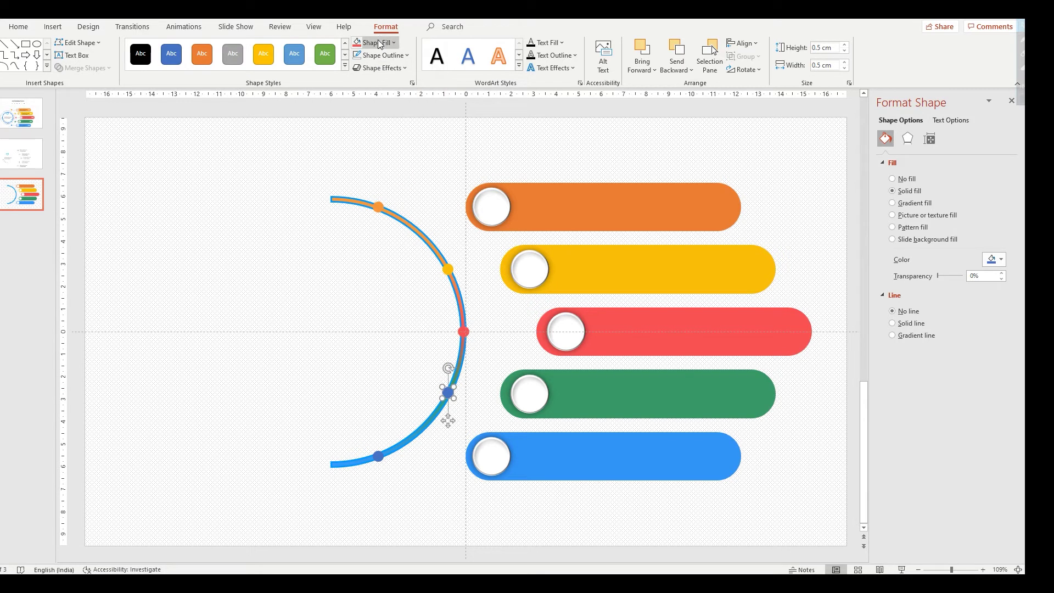
pyautogui.click(374, 43)
pyautogui.click(403, 177)
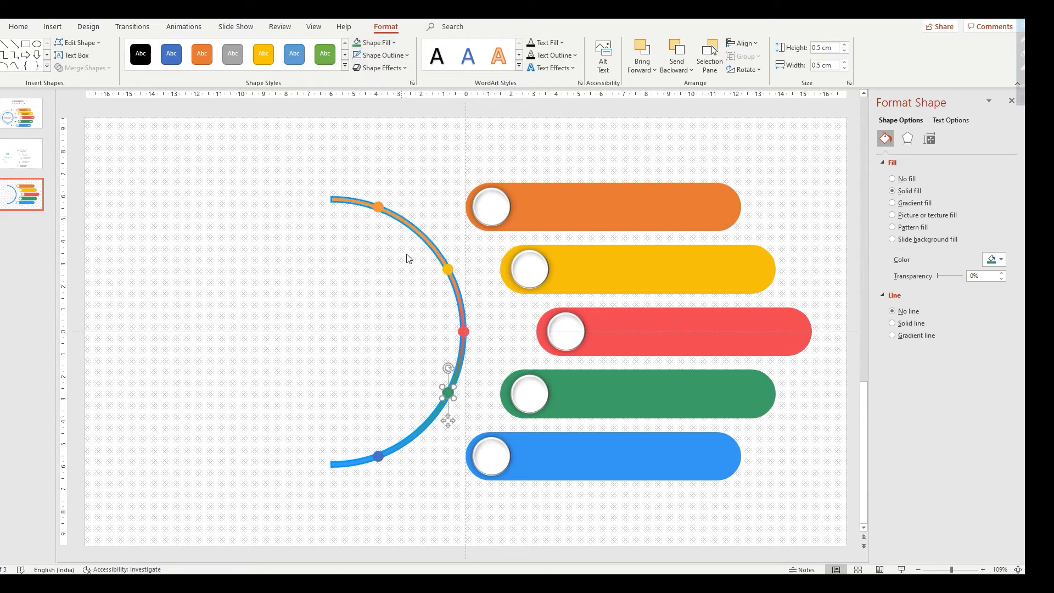
pyautogui.click(378, 456)
pyautogui.click(376, 43)
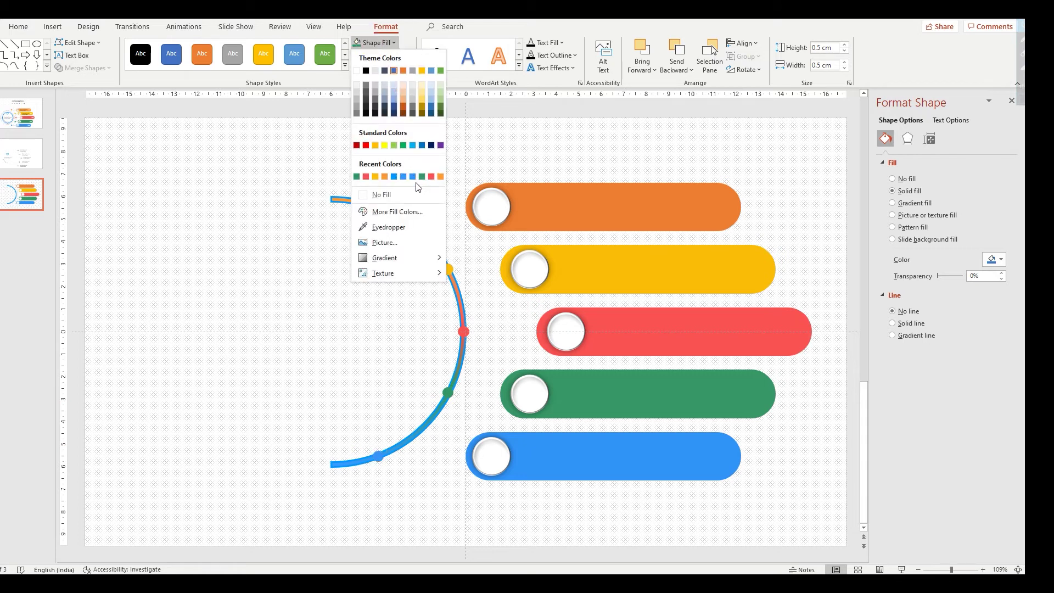
pyautogui.click(411, 177)
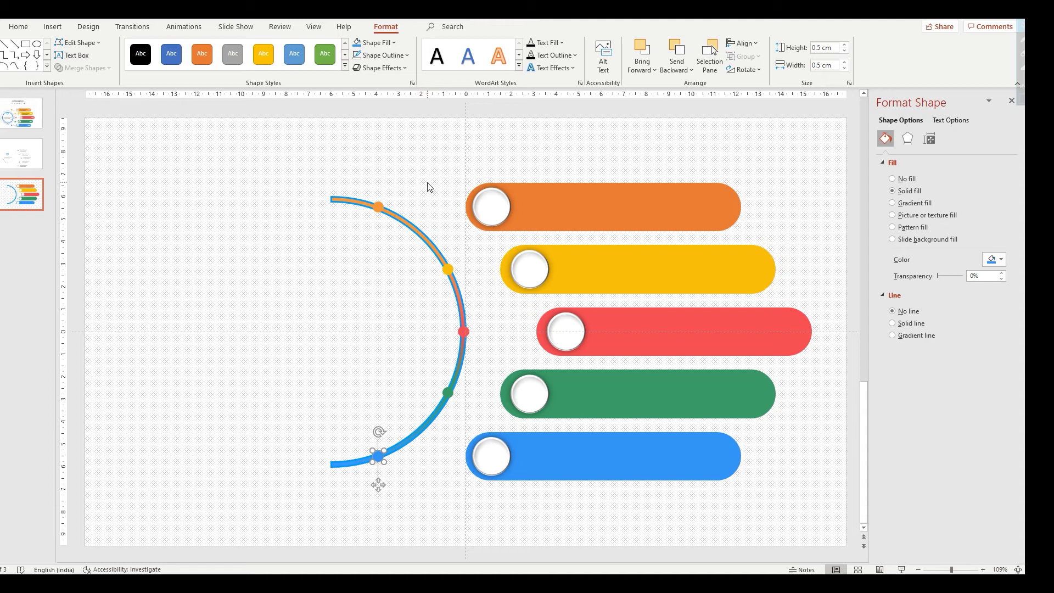
# Step: Draw a straight line from the orange circle to the orange bar and place a copy between the blue circle and the blue bar
pyautogui.click(58, 28)
pyautogui.click(196, 64)
pyautogui.click(214, 98)
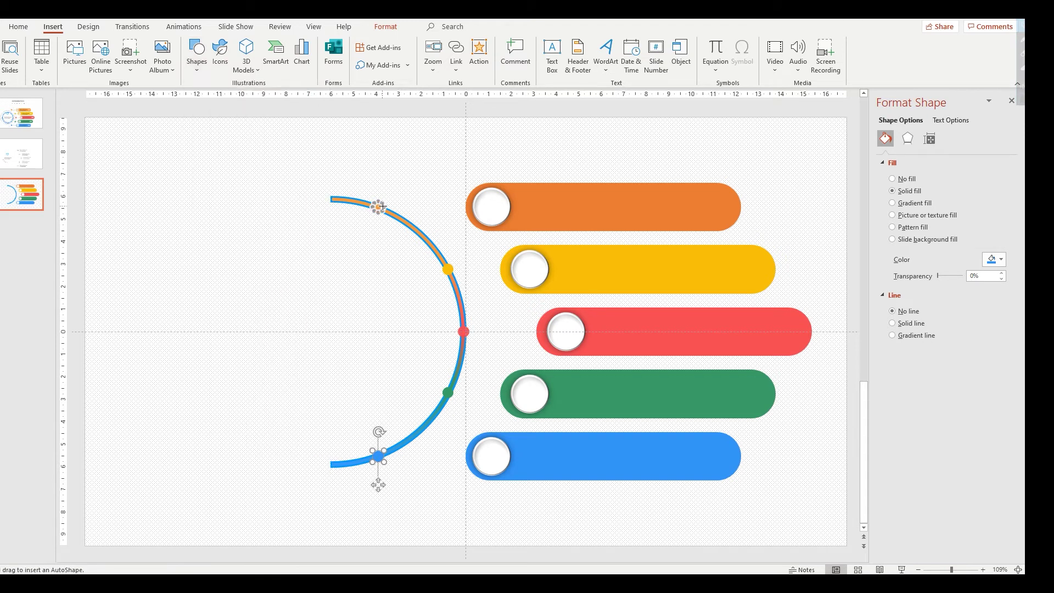
pyautogui.moveTo(379, 207); pyautogui.dragTo(466, 207)
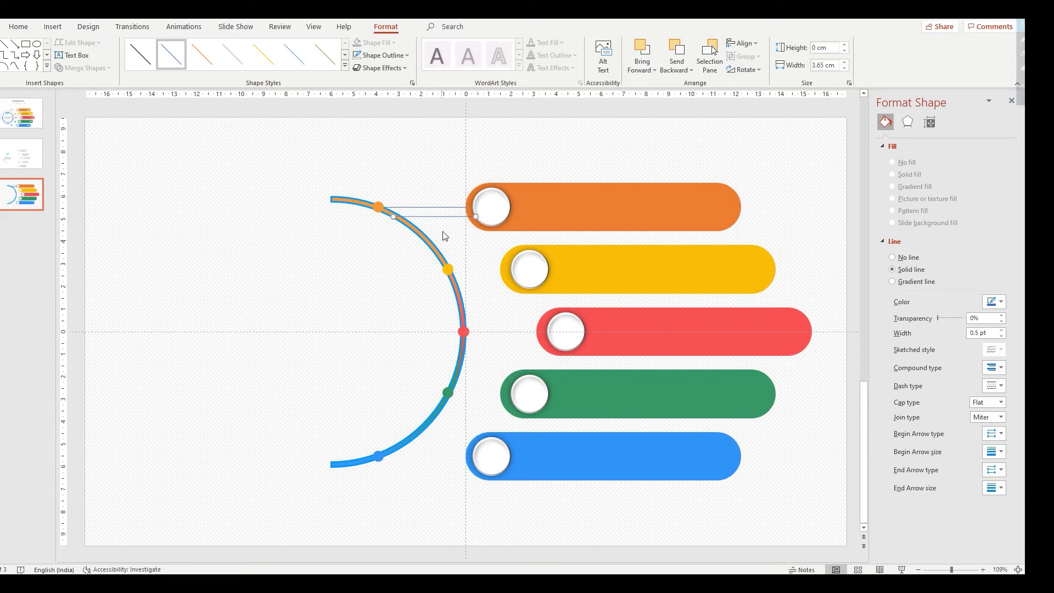
pyautogui.moveTo(434, 207)
pyautogui.mouseDown()
pyautogui.moveTo(482, 265)
pyautogui.moveTo(498, 266)
pyautogui.moveTo(436, 459)
pyautogui.moveTo(409, 456)
pyautogui.mouseUp()
# Step: Draw a straight line from the yellow circle to the yellow bar and place a copy between the green circle and the green bar
pyautogui.click(52, 27)
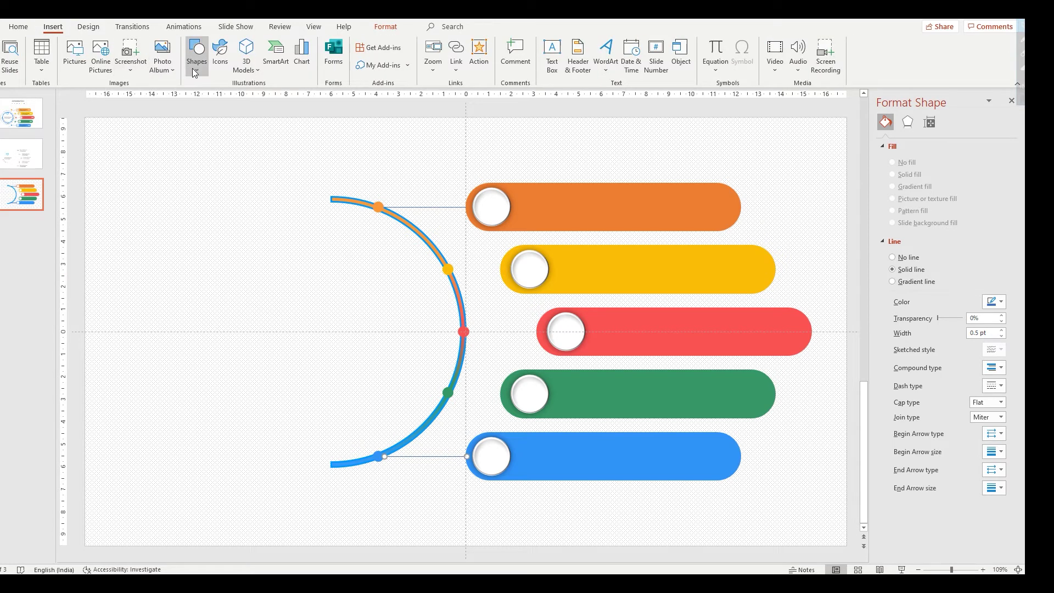
pyautogui.click(192, 68)
pyautogui.click(222, 101)
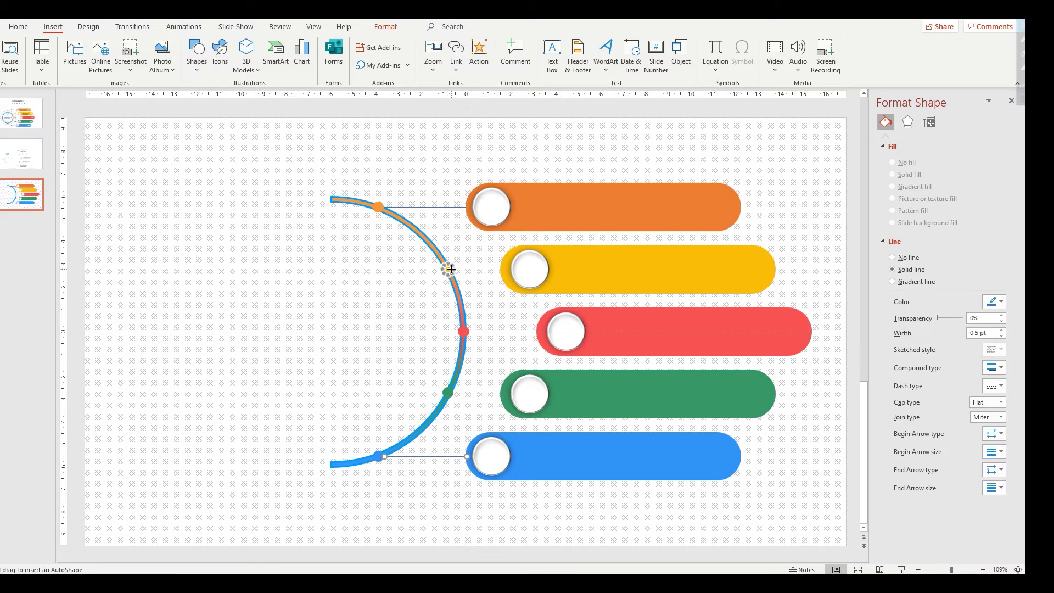
pyautogui.moveTo(448, 269); pyautogui.dragTo(500, 269)
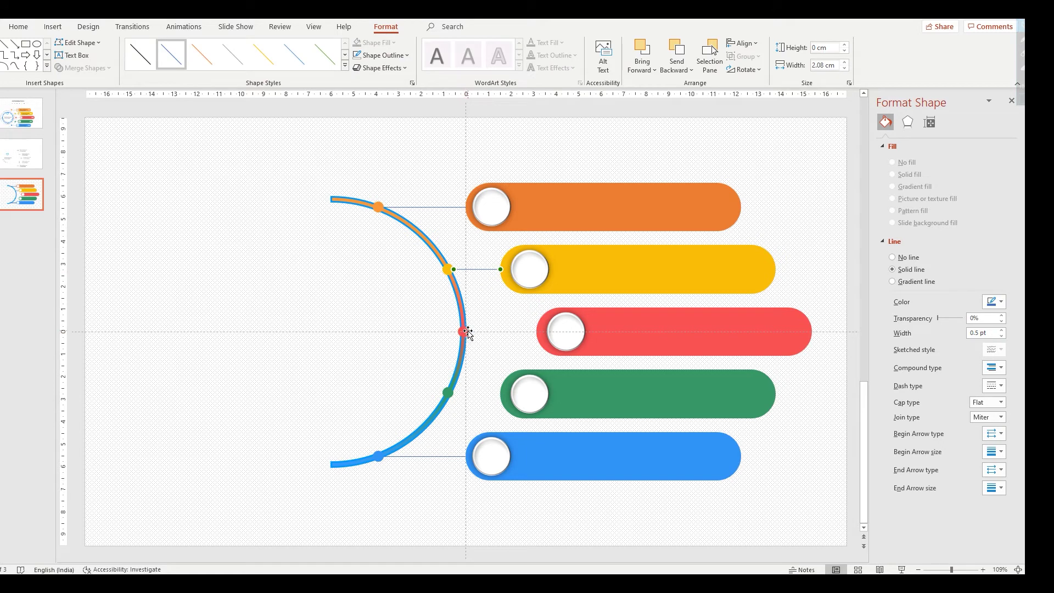
pyautogui.hotkey('ctrl', 'd')
pyautogui.moveTo(480, 278); pyautogui.dragTo(470, 394)
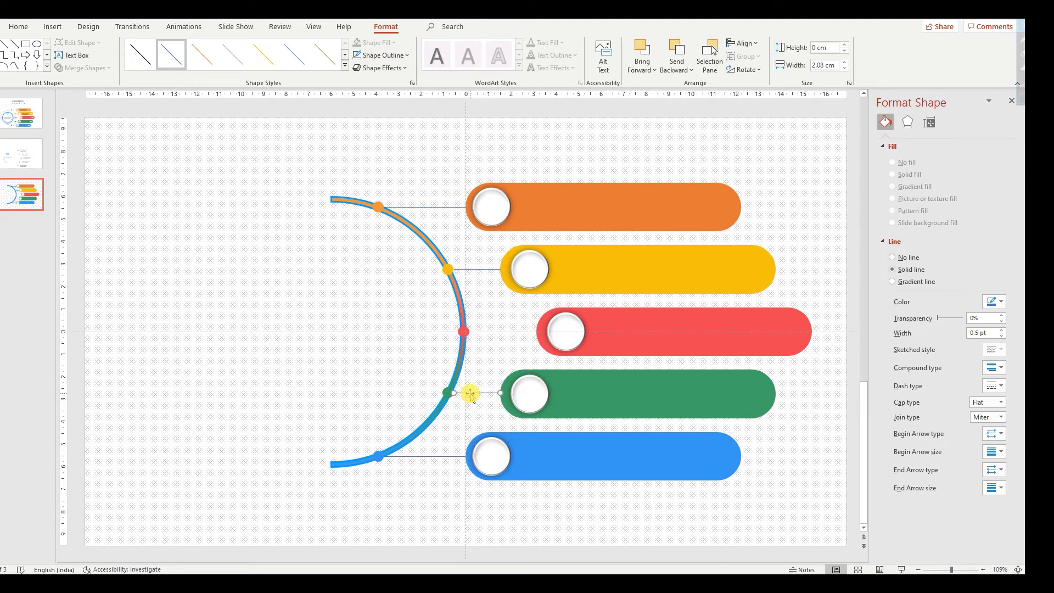
# Step: Draw a straight line connecting the red circle on the arc to the red bar
pyautogui.click(464, 330)
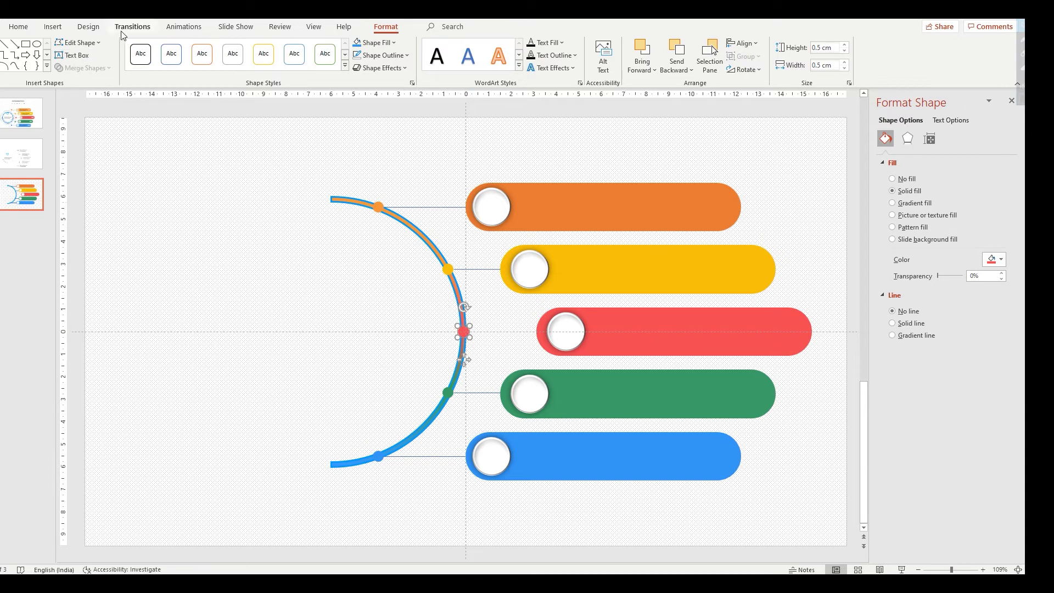
pyautogui.click(53, 27)
pyautogui.click(195, 71)
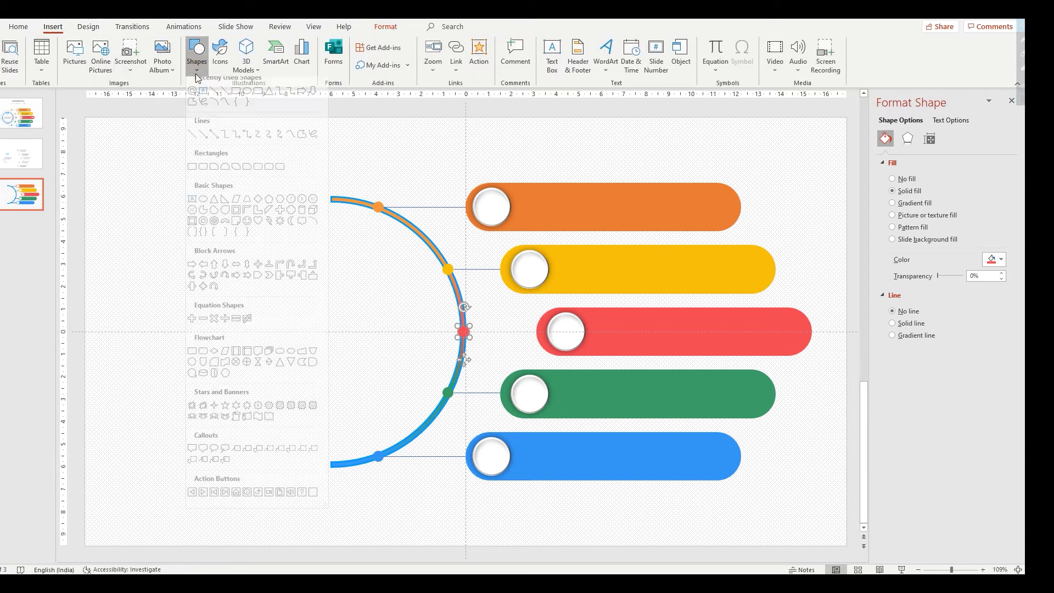
pyautogui.click(212, 99)
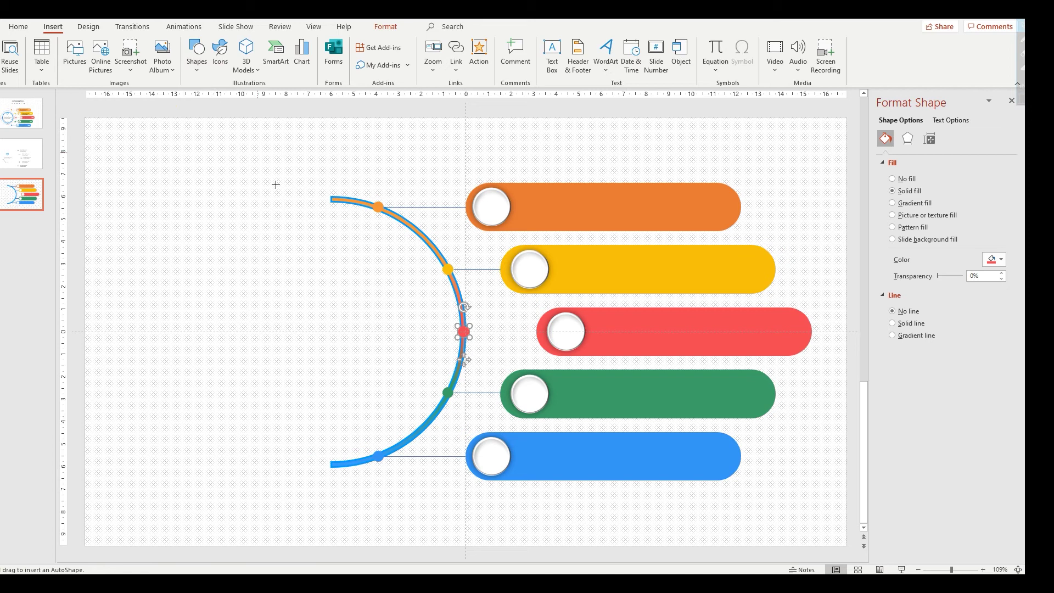
pyautogui.click(464, 331)
pyautogui.moveTo(468, 332); pyautogui.dragTo(536, 332)
pyautogui.click(504, 352)
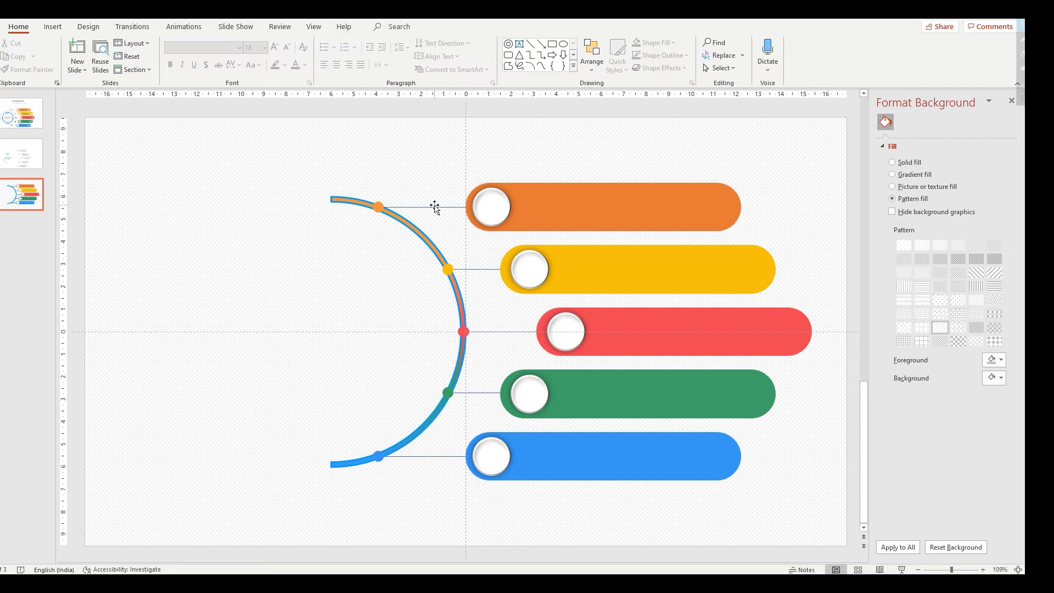
# Step: Set the line width of all five connecting lines to 2 pt
pyautogui.click(434, 206)
pyautogui.keyDown('shift'); pyautogui.click(478, 269); pyautogui.keyUp('shift')
pyautogui.keyDown('shift'); pyautogui.click(493, 331); pyautogui.keyUp('shift')
pyautogui.keyDown('shift'); pyautogui.click(479, 391); pyautogui.keyUp('shift')
pyautogui.keyDown('shift'); pyautogui.click(445, 458); pyautogui.keyUp('shift')
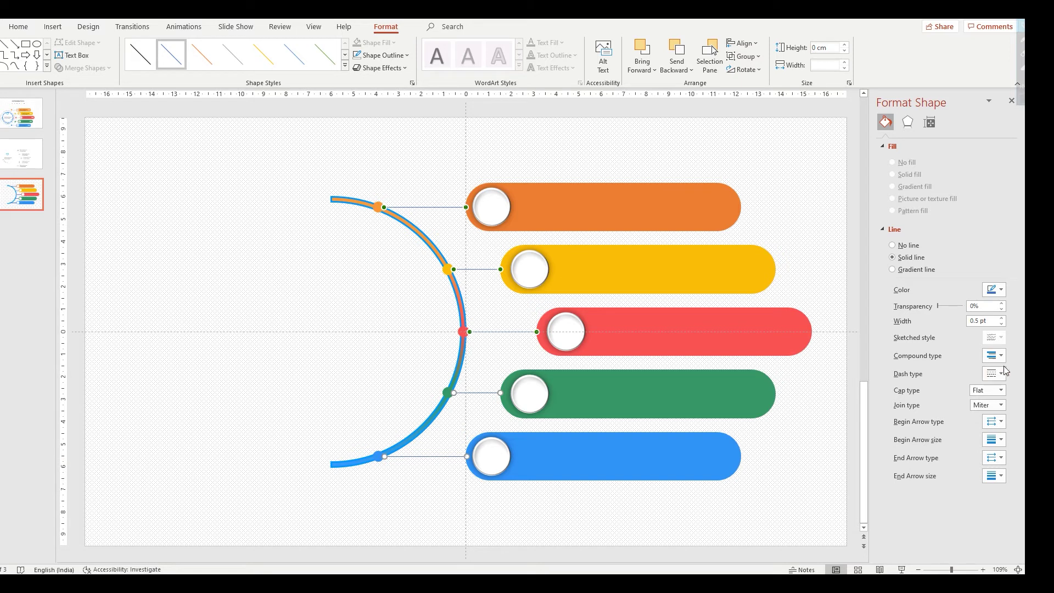
pyautogui.click(1001, 317)
pyautogui.click(1001, 318)
pyautogui.click(1001, 317)
pyautogui.click(1001, 318)
pyautogui.click(1001, 318)
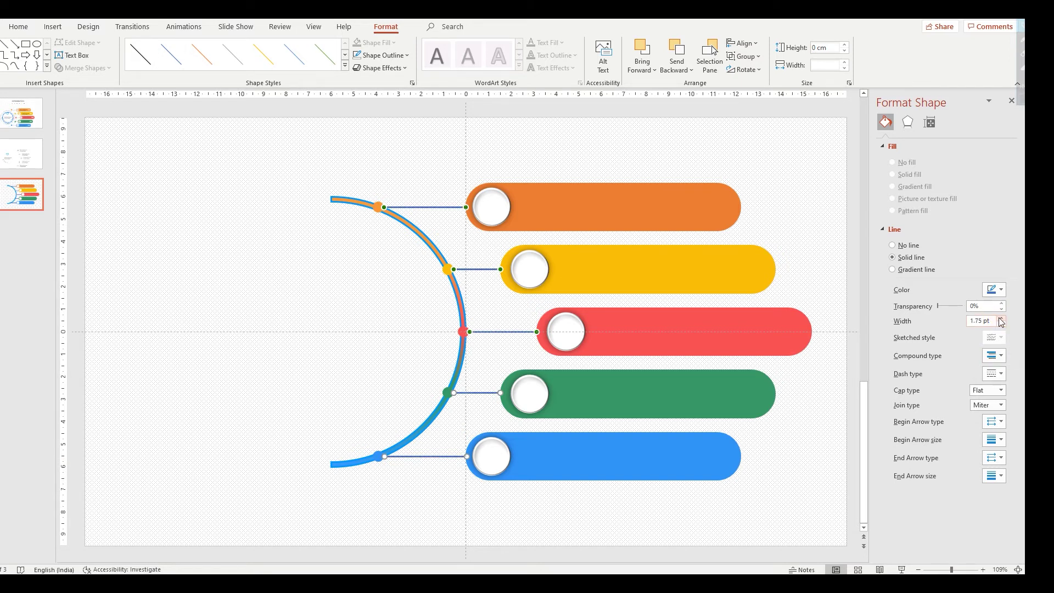
pyautogui.click(1001, 318)
# Step: Give the five connecting lines a dashed style and a grey colour, and deselect them
pyautogui.click(1000, 377)
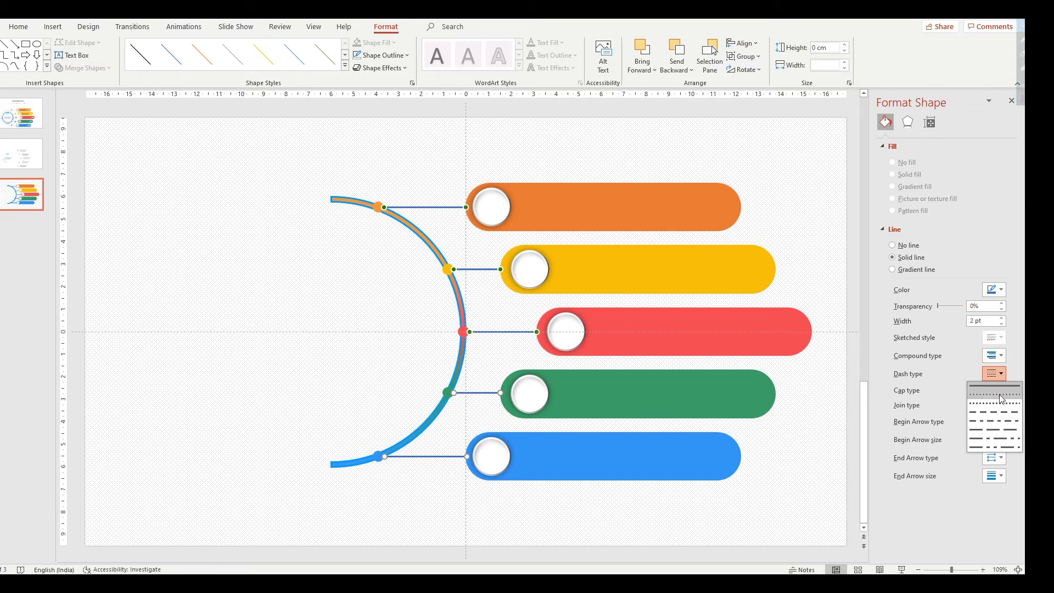
pyautogui.click(998, 416)
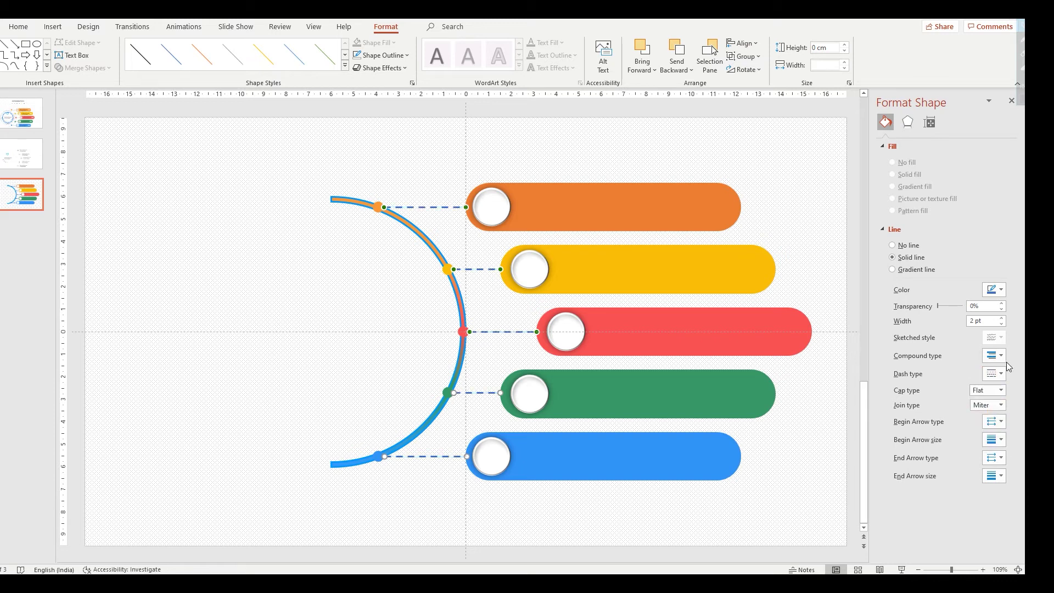
pyautogui.click(995, 295)
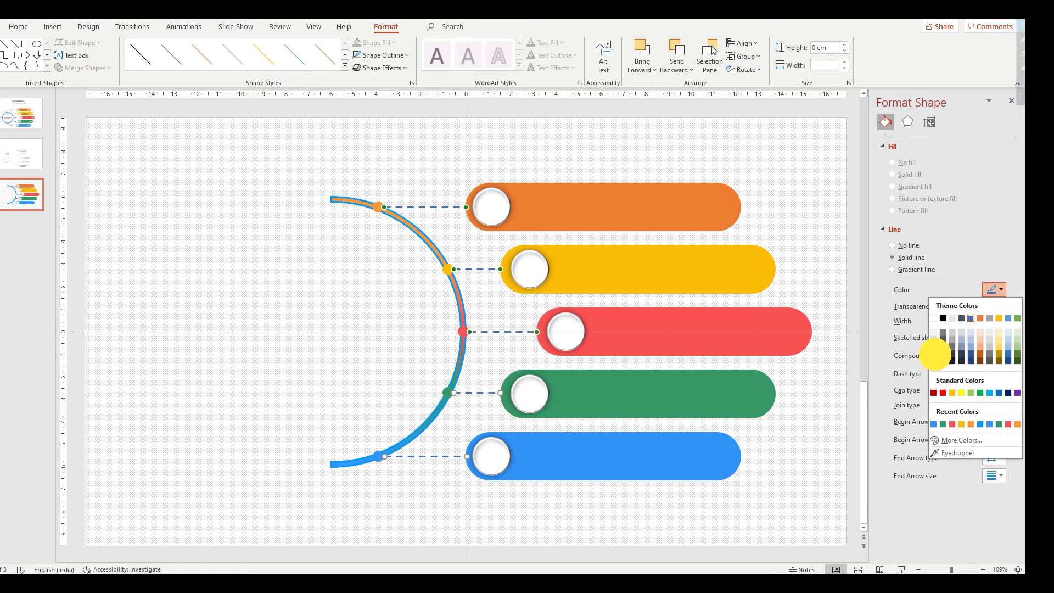
pyautogui.click(935, 354)
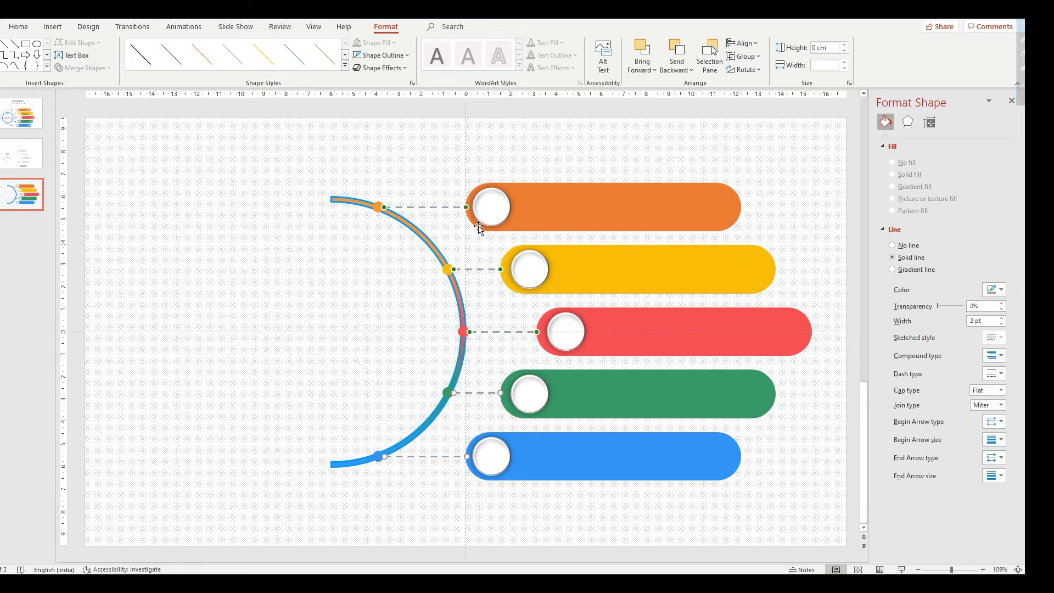
pyautogui.click(471, 158)
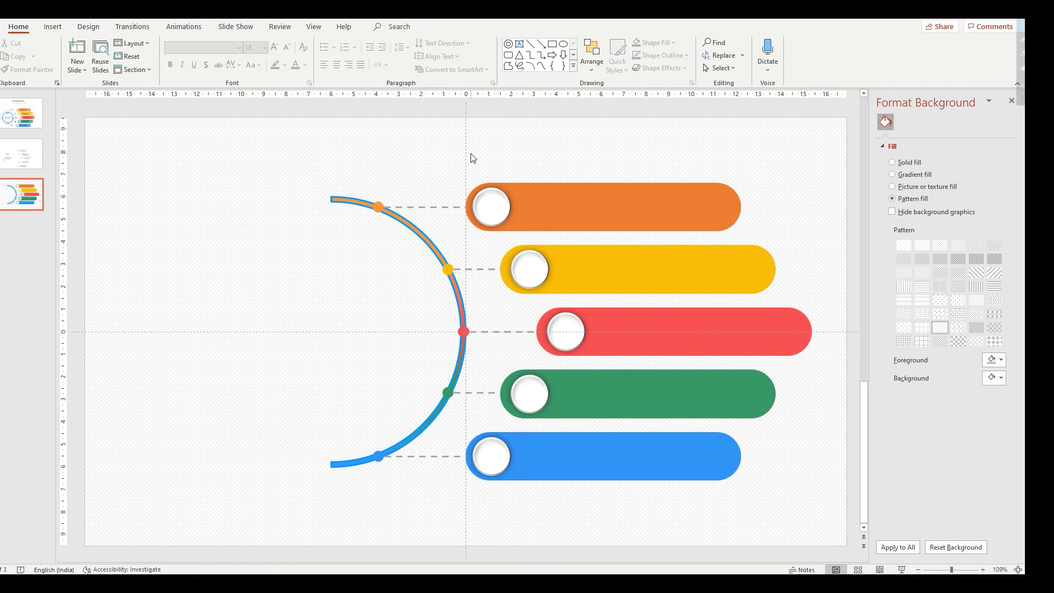
# Step: Set the line width of all five dashed connecting lines to 1.5 pt and deselect them
pyautogui.click(439, 207)
pyautogui.keyDown('shift'); pyautogui.click(469, 269); pyautogui.keyUp('shift')
pyautogui.keyDown('shift'); pyautogui.click(501, 332); pyautogui.keyUp('shift')
pyautogui.keyDown('shift'); pyautogui.click(482, 392); pyautogui.keyUp('shift')
pyautogui.keyDown('shift'); pyautogui.click(442, 456); pyautogui.keyUp('shift')
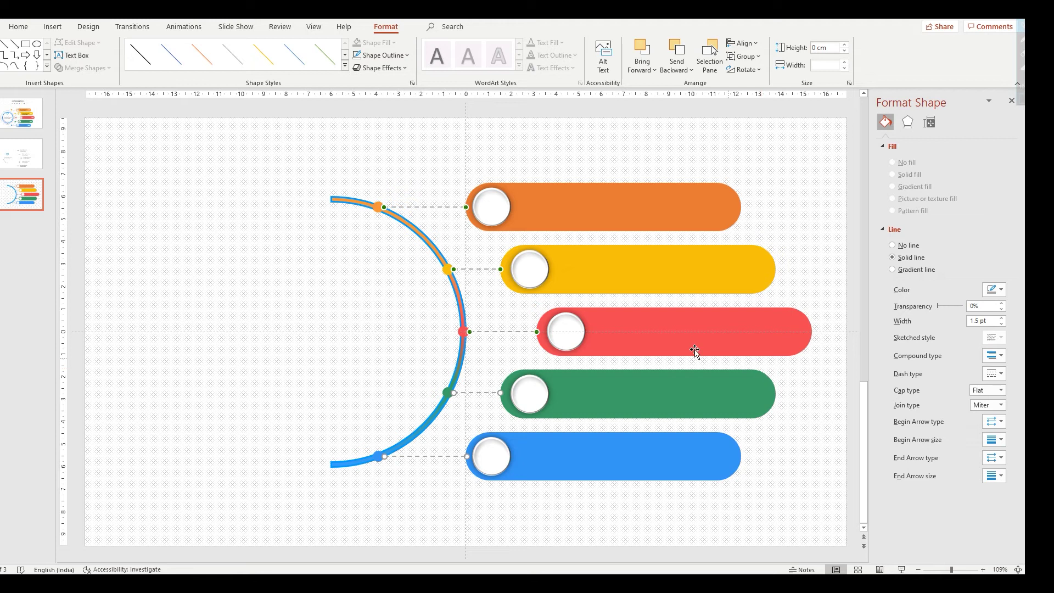
pyautogui.click(325, 207)
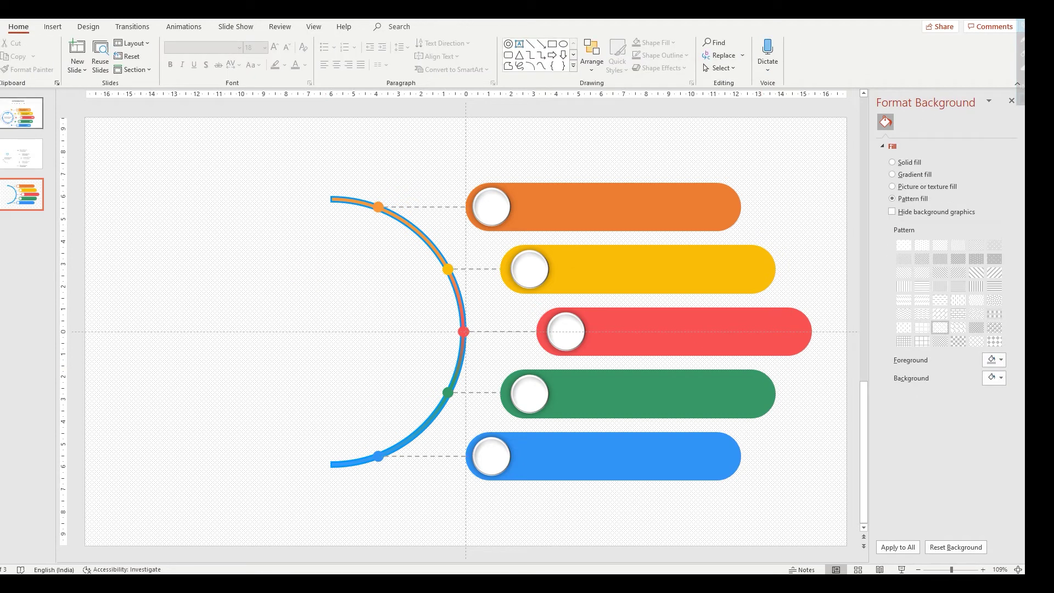
# Step: Draw an ellipse in the open area inside the semicircular arc
pyautogui.click(53, 26)
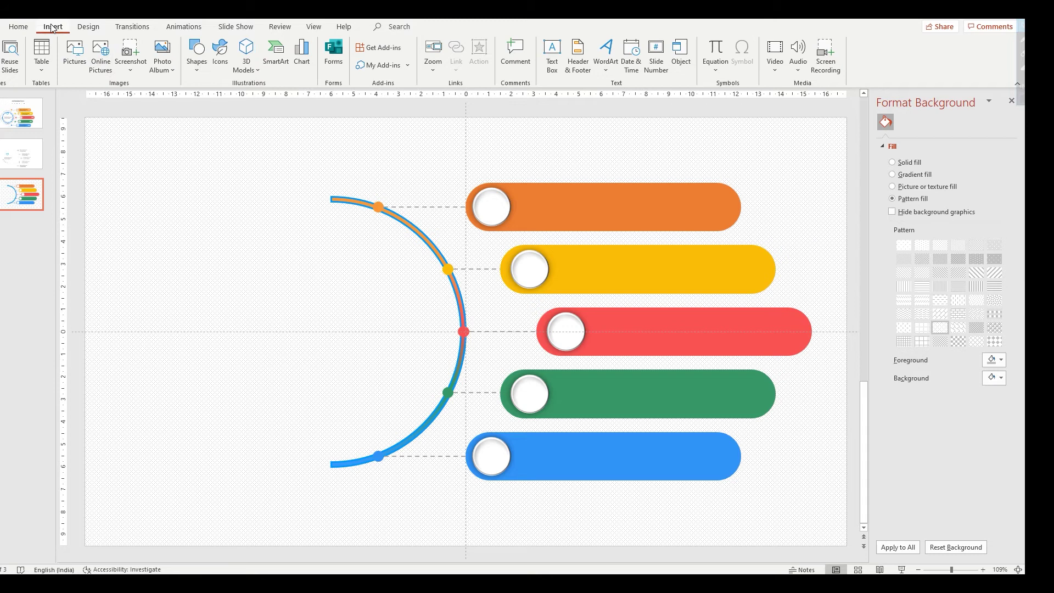
pyautogui.click(196, 55)
pyautogui.click(251, 104)
pyautogui.moveTo(242, 238); pyautogui.dragTo(424, 423)
pyautogui.moveTo(327, 327); pyautogui.dragTo(324, 328)
# Step: Set the ellipse's height and width to 8 cm and adjust its position so it sits centred within the arc
pyautogui.click(824, 48)
pyautogui.write('8')
pyautogui.press('Tab')
pyautogui.write('8')
pyautogui.press('Return')
pyautogui.moveTo(332, 286); pyautogui.dragTo(333, 284)
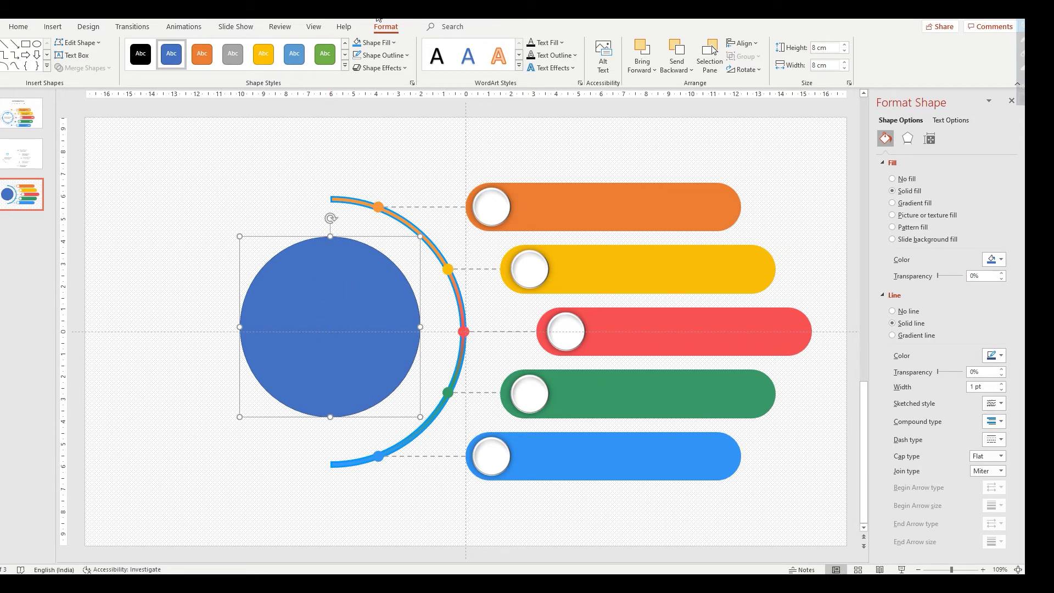
# Step: Fill the 8 cm circle with white and remove its outline
pyautogui.click(377, 42)
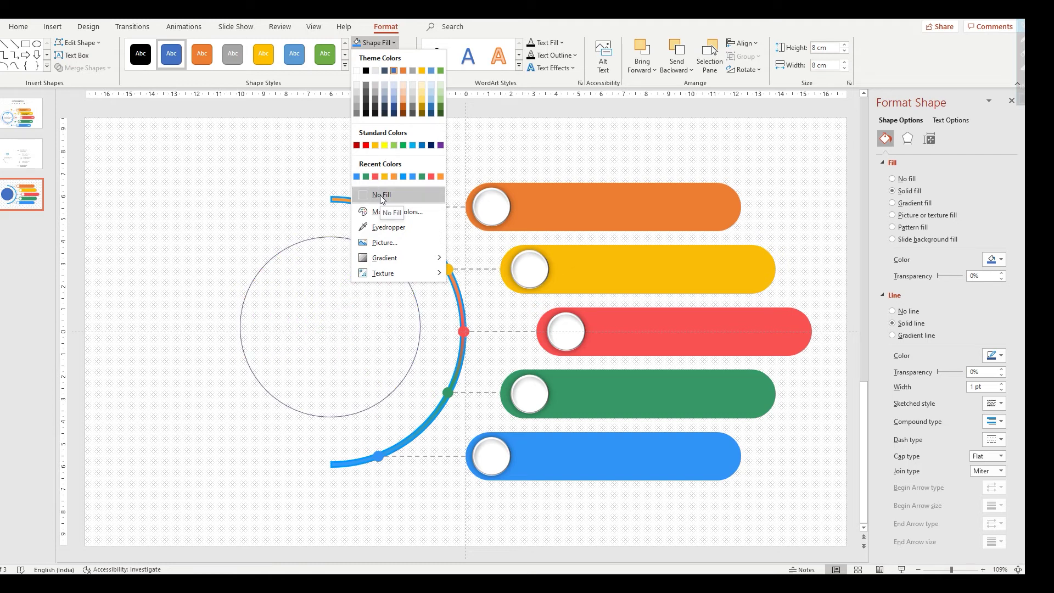
pyautogui.click(356, 70)
pyautogui.click(358, 55)
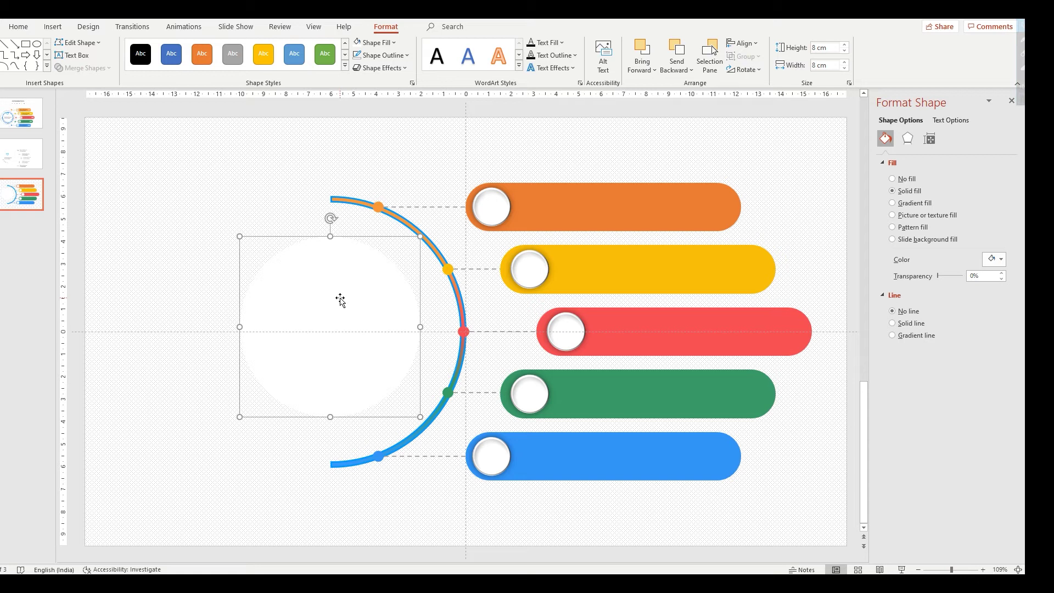
# Step: Apply the centred outer shadow preset to the white circle inside the arc
pyautogui.click(907, 137)
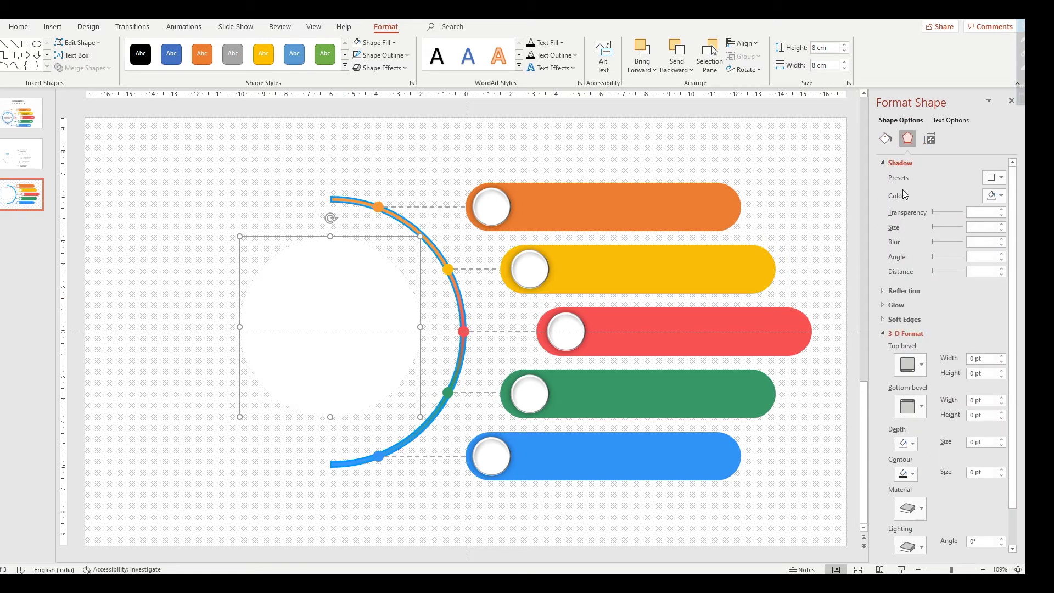
pyautogui.click(993, 177)
pyautogui.click(975, 300)
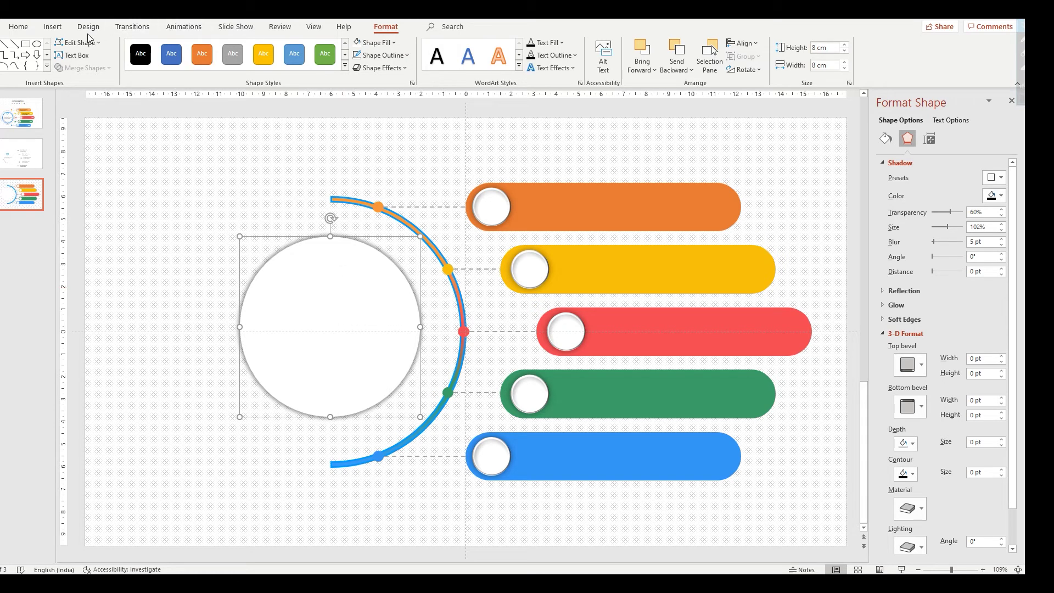
# Step: Draw a second ellipse about 3.9 cm wide and 4.1 cm high above and to the left of the white circle
pyautogui.click(55, 28)
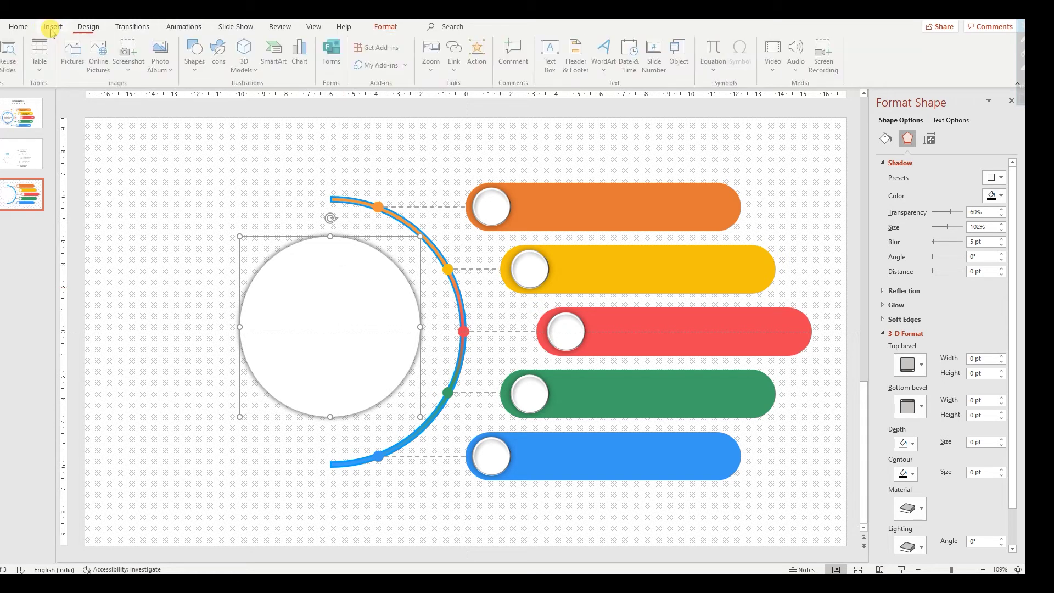
pyautogui.click(196, 69)
pyautogui.click(247, 98)
pyautogui.moveTo(149, 181); pyautogui.dragTo(235, 275)
# Step: Set the second ellipse's height and width to 7.6 cm and move it onto the white circle
pyautogui.click(823, 48)
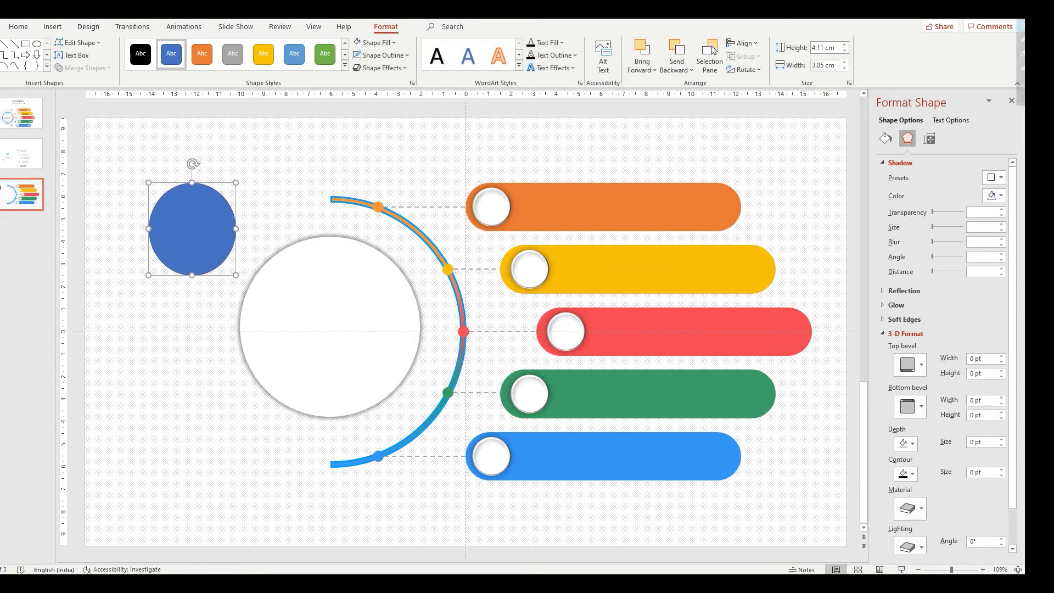
pyautogui.write('7.6')
pyautogui.press('Tab')
pyautogui.write('7.6')
pyautogui.press('Return')
pyautogui.moveTo(233, 250); pyautogui.dragTo(327, 301)
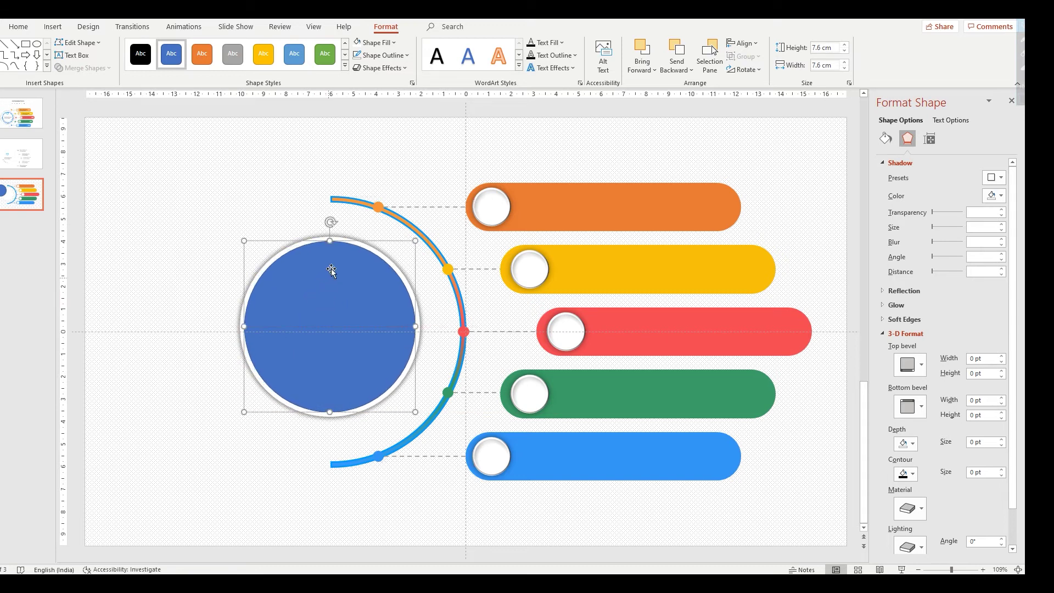
# Step: Align the blue circle and the white circle to each other by centre and middle, and deselect them
pyautogui.click(360, 245)
pyautogui.keyDown('shift'); pyautogui.click(344, 256); pyautogui.keyUp('shift')
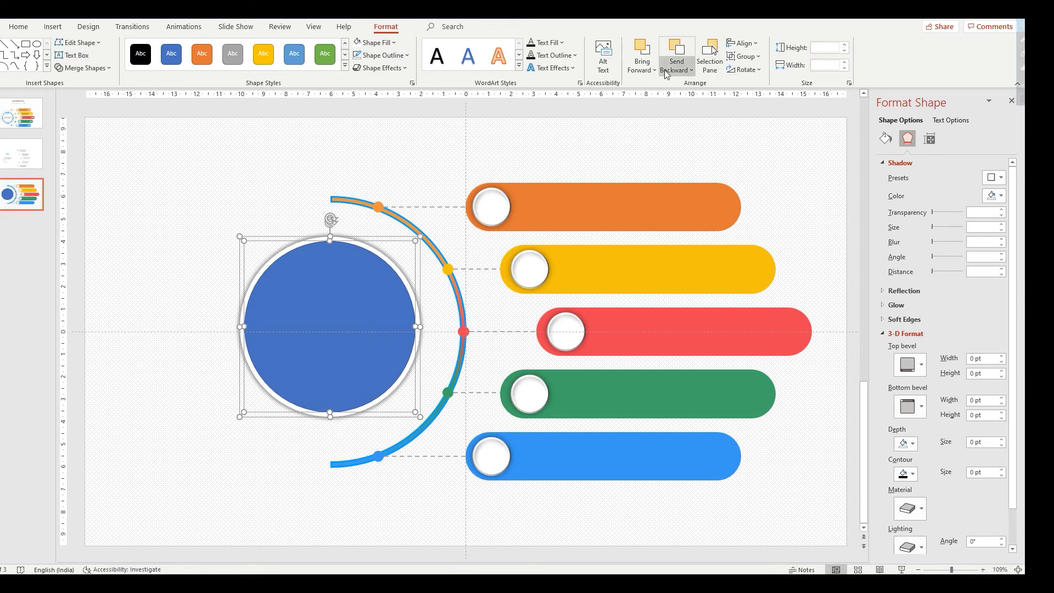
pyautogui.click(744, 43)
pyautogui.click(752, 73)
pyautogui.click(757, 46)
pyautogui.click(770, 118)
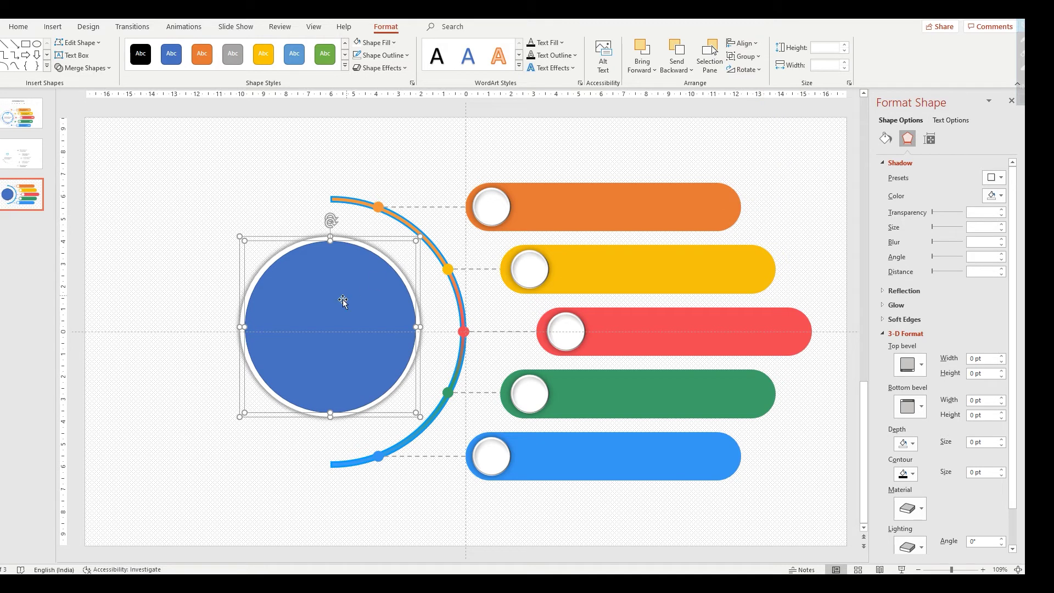
pyautogui.click(346, 325)
pyautogui.click(207, 311)
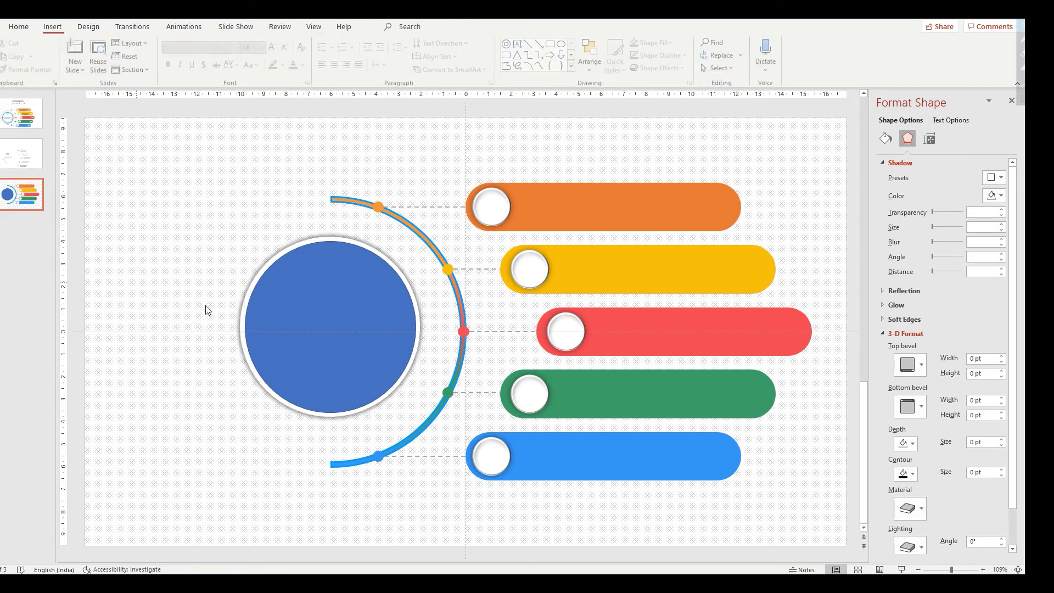
# Step: Remove the fill of the 7.6 cm circle and give its outline the Square Dot dash type, 1 pt wide
pyautogui.click(325, 324)
pyautogui.click(385, 27)
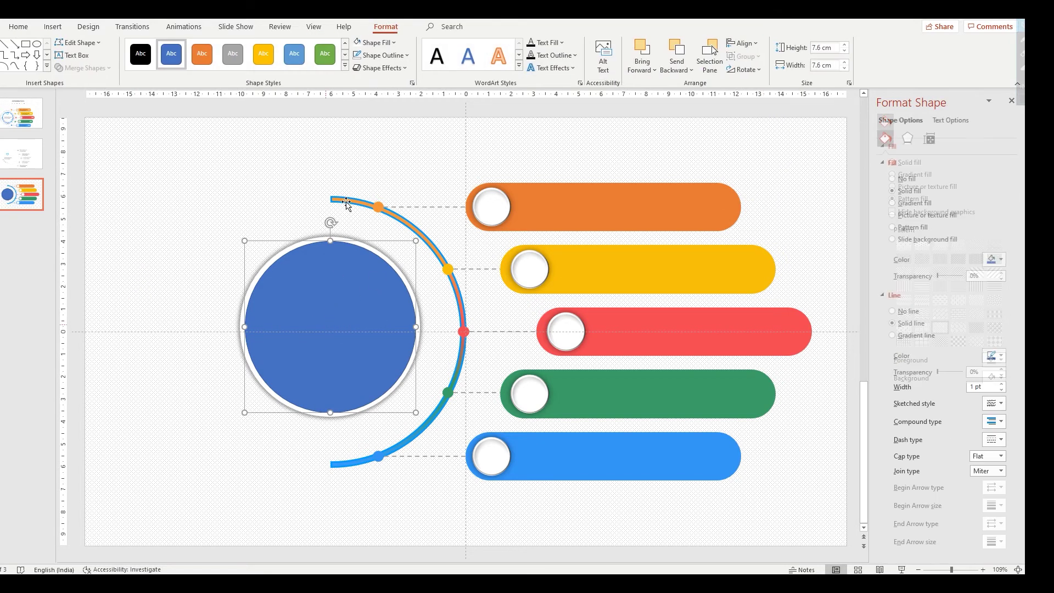
pyautogui.click(375, 42)
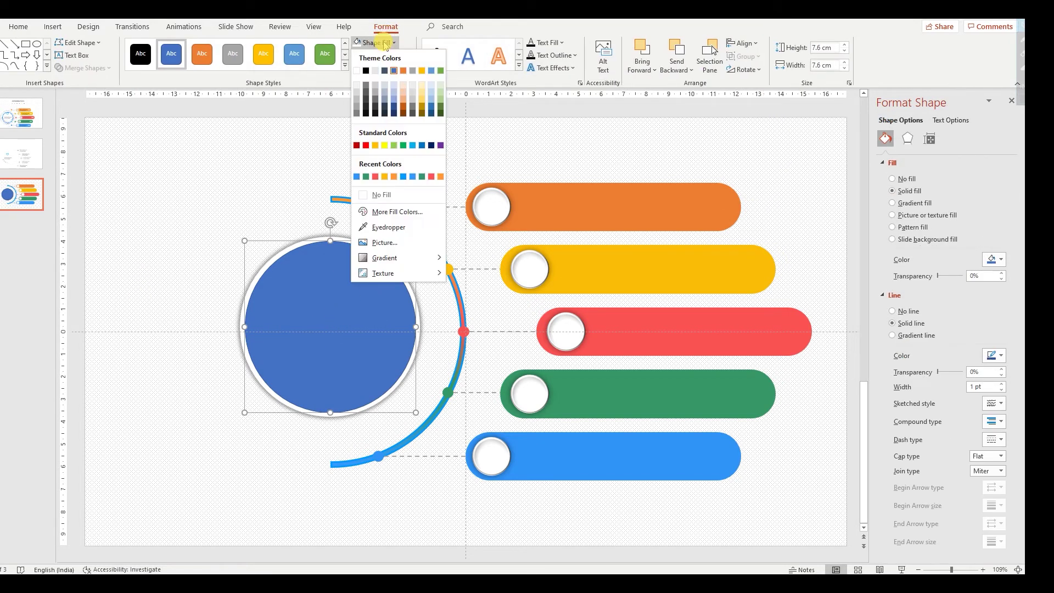
pyautogui.click(381, 196)
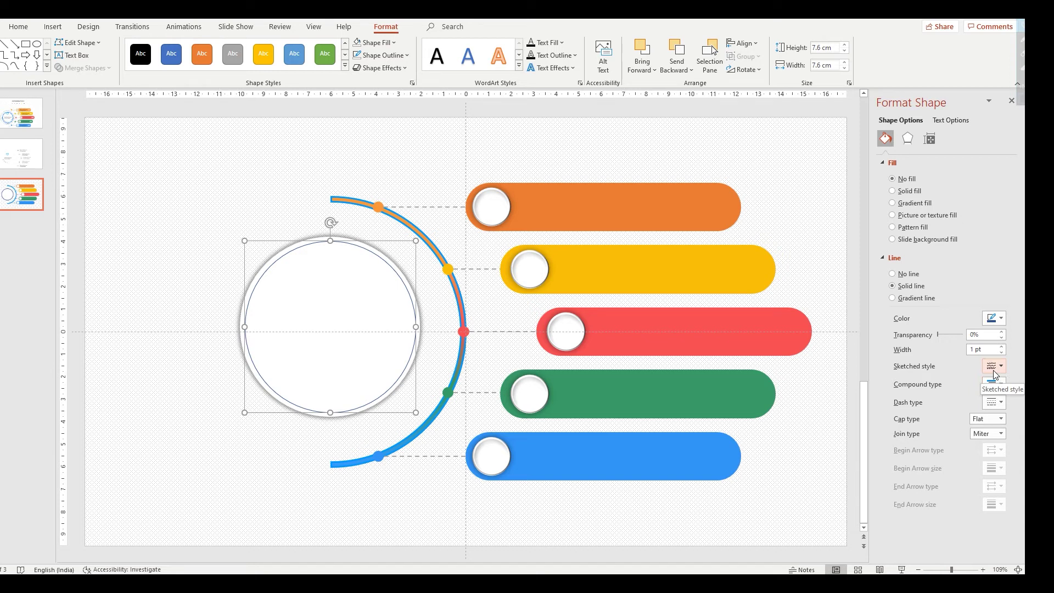
pyautogui.click(989, 405)
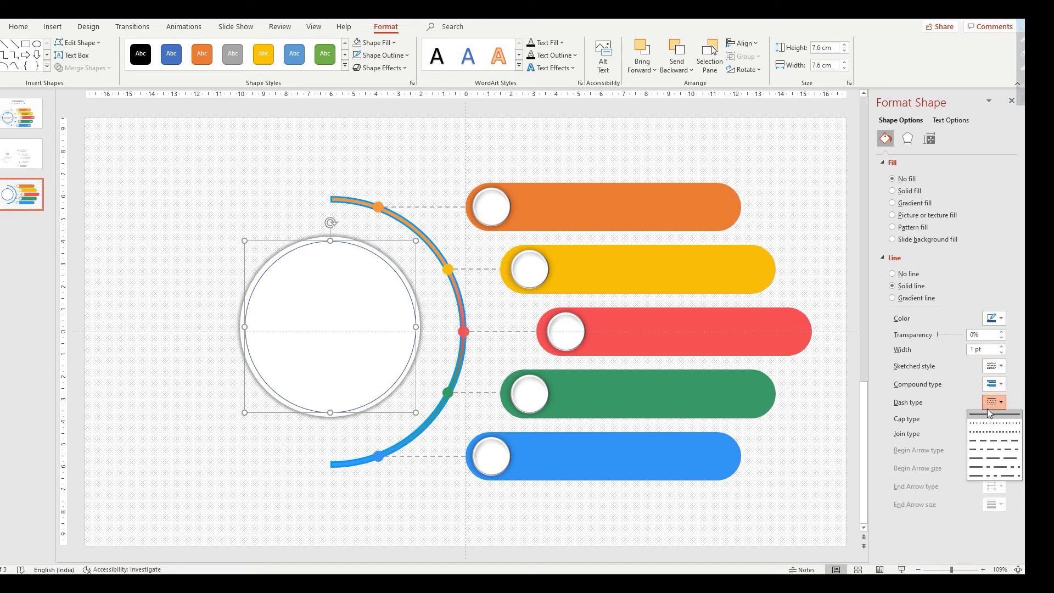
pyautogui.click(981, 432)
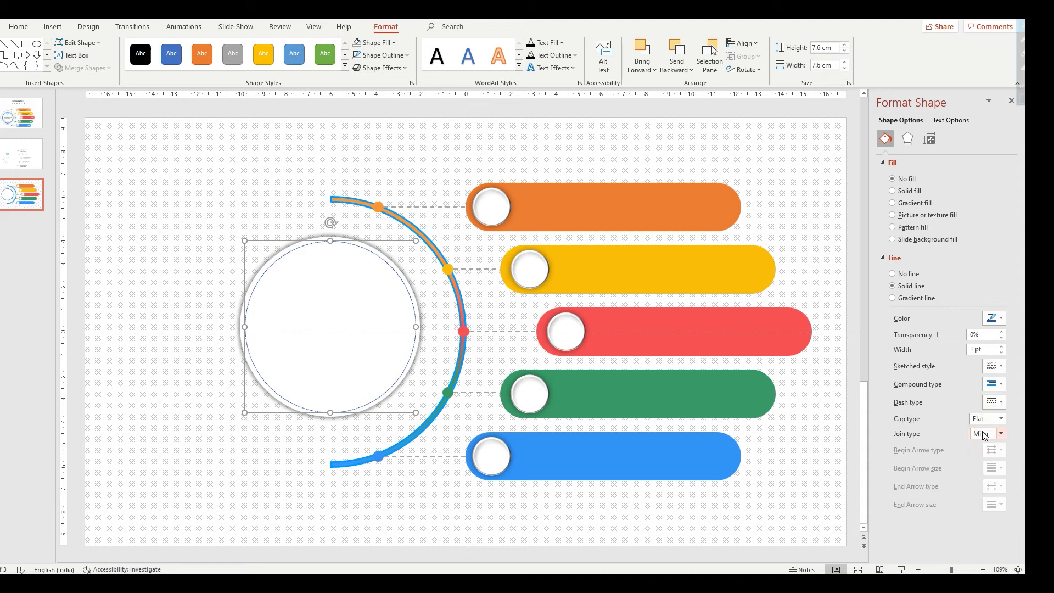
pyautogui.click(1001, 346)
pyautogui.click(1002, 351)
# Step: Duplicate the dotted circle and set the copy's height to 7.7 cm and width to 7.4 cm
pyautogui.hotkey('ctrl', 'd')
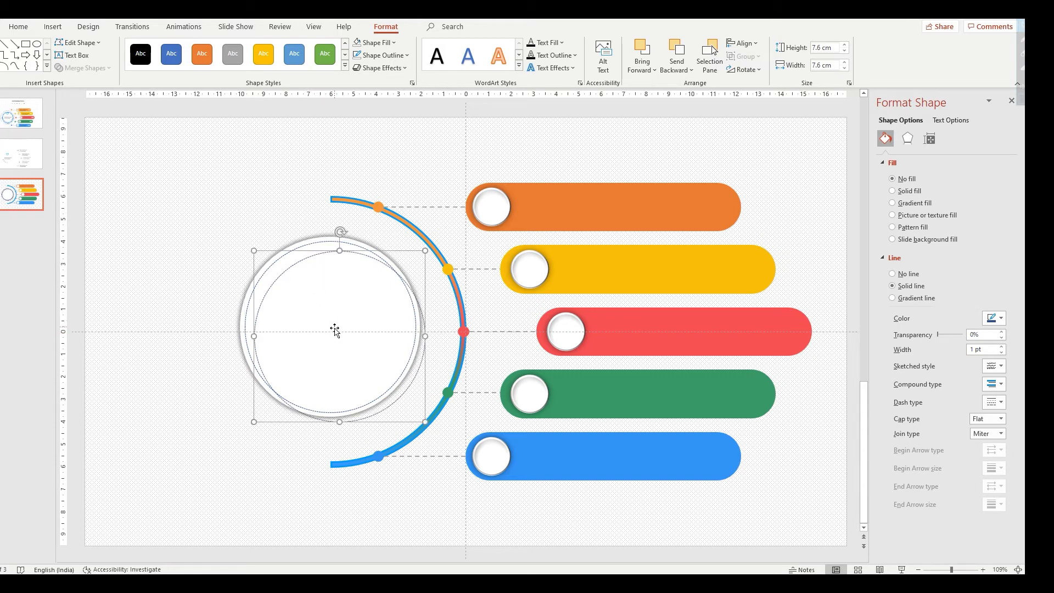
pyautogui.click(823, 48)
pyautogui.write('7.5')
pyautogui.press('Return')
pyautogui.write('7')
pyautogui.press('Tab')
pyautogui.write('7.4')
pyautogui.press('Return')
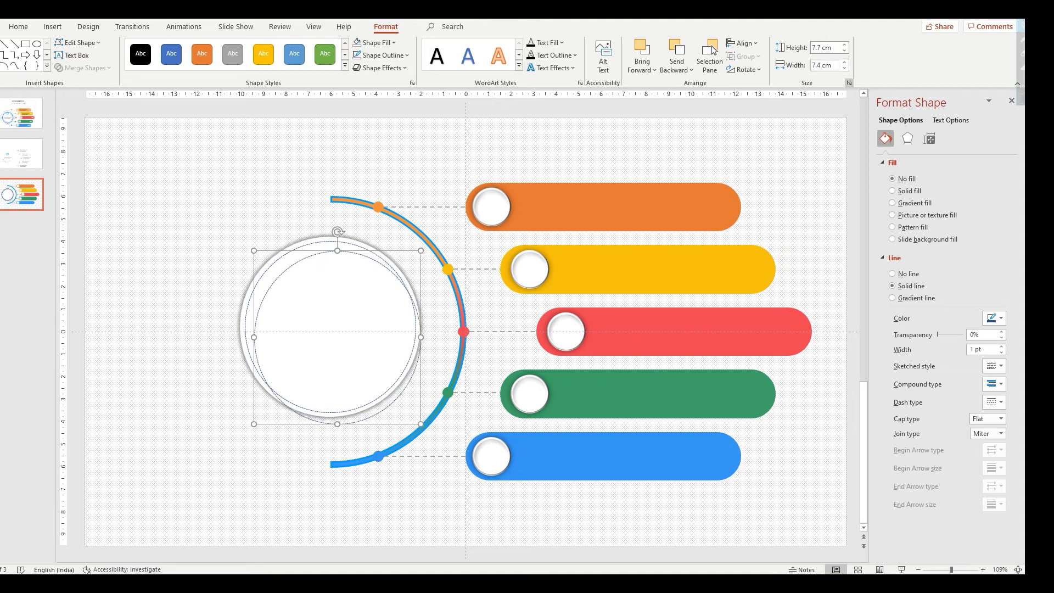
# Step: Select the duplicated dotted circle and move it inside the original dotted circle
pyautogui.click(329, 255)
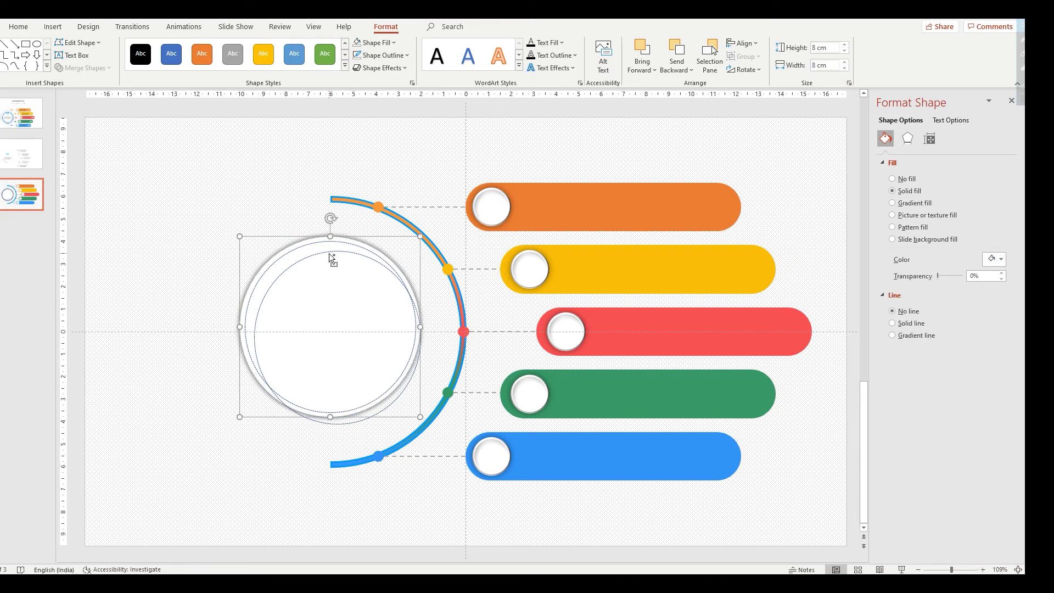
pyautogui.click(330, 254)
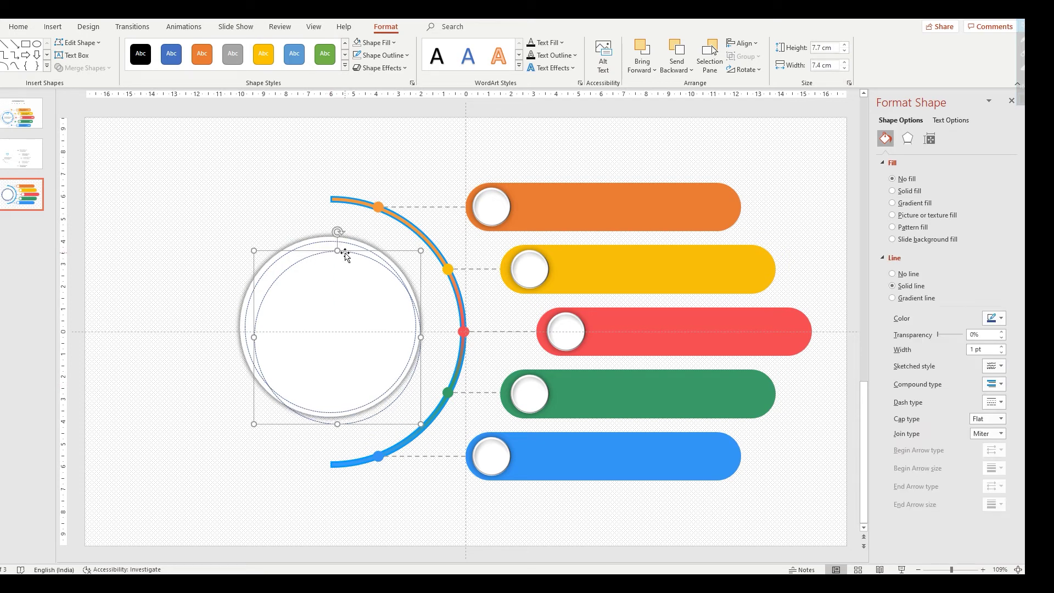
pyautogui.click(336, 251)
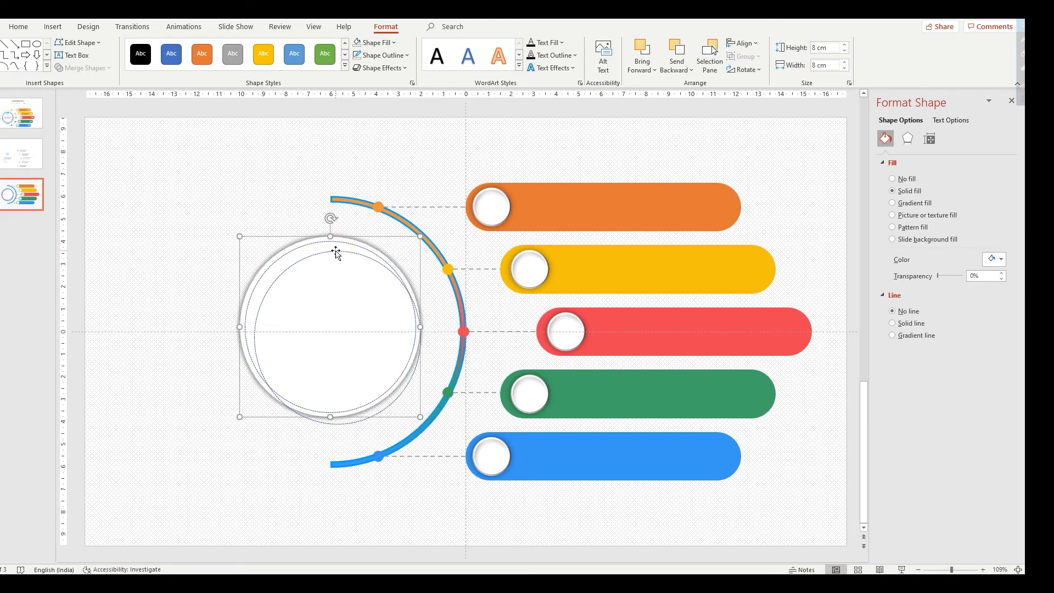
pyautogui.click(336, 251)
pyautogui.click(347, 251)
pyautogui.click(352, 294)
pyautogui.click(292, 447)
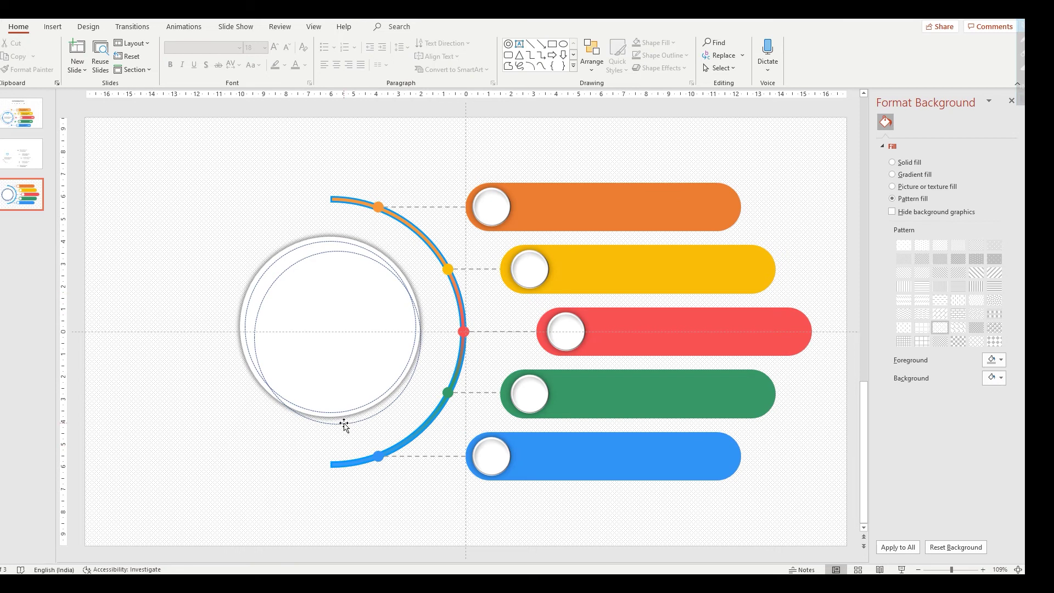
pyautogui.click(343, 423)
pyautogui.moveTo(343, 423); pyautogui.dragTo(337, 412)
# Step: Set the duplicated circle's height to 7.4 cm and centre it inside the 7.6 cm dotted circle
pyautogui.click(823, 48)
pyautogui.write('7')
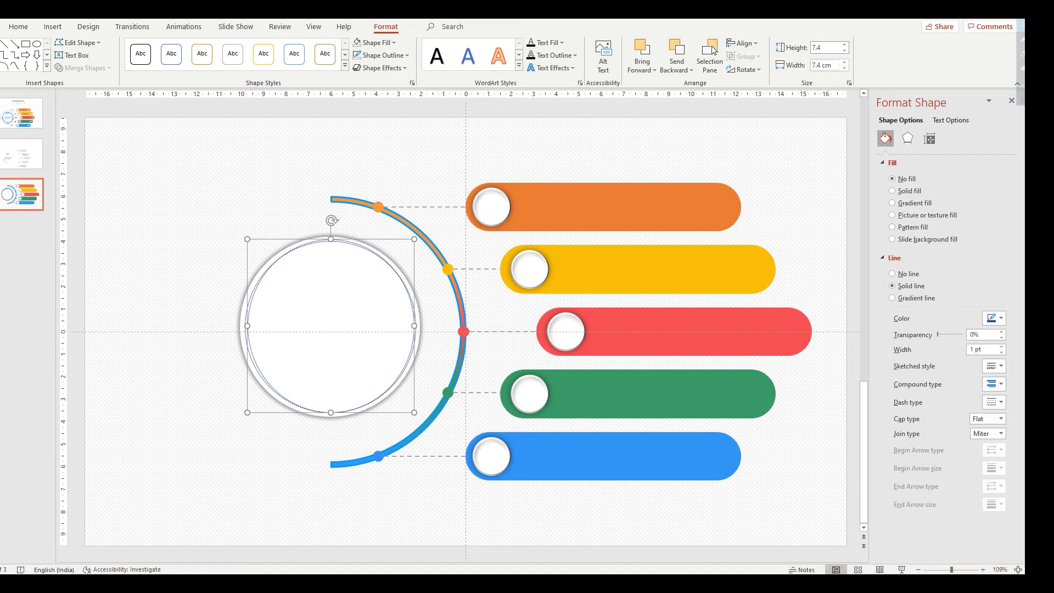
pyautogui.write('.4')
pyautogui.press('Tab')
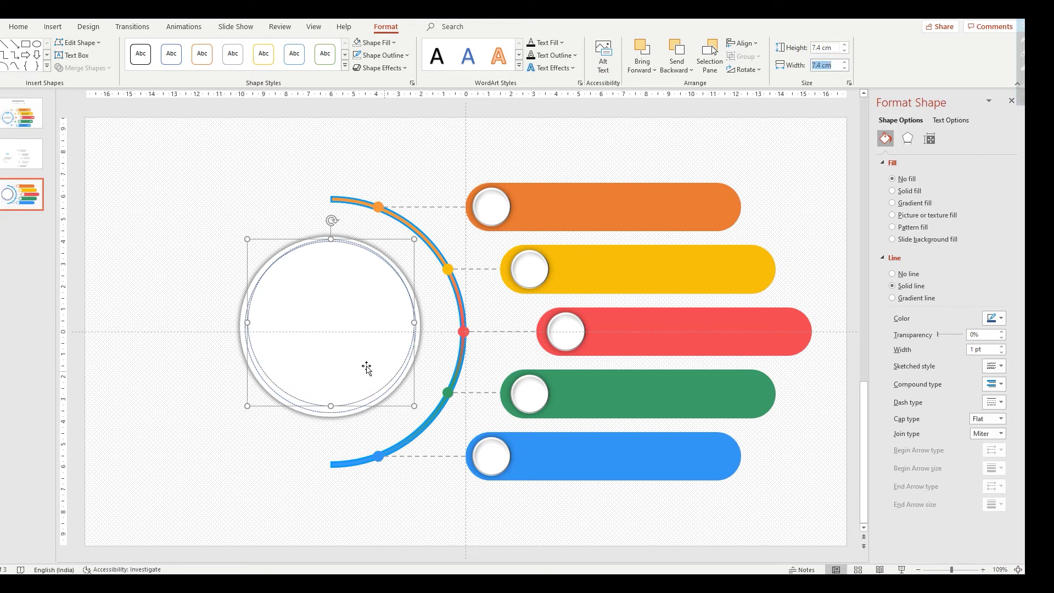
pyautogui.moveTo(336, 408); pyautogui.dragTo(336, 410)
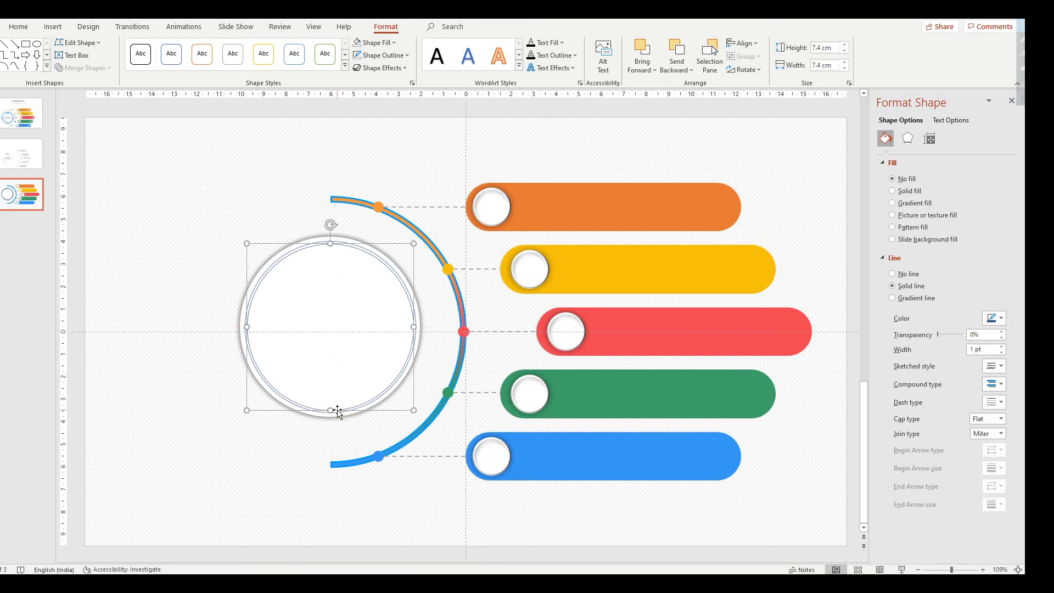
# Step: Change the innermost circle's outline to the Dash dash type and deselect it
pyautogui.click(986, 401)
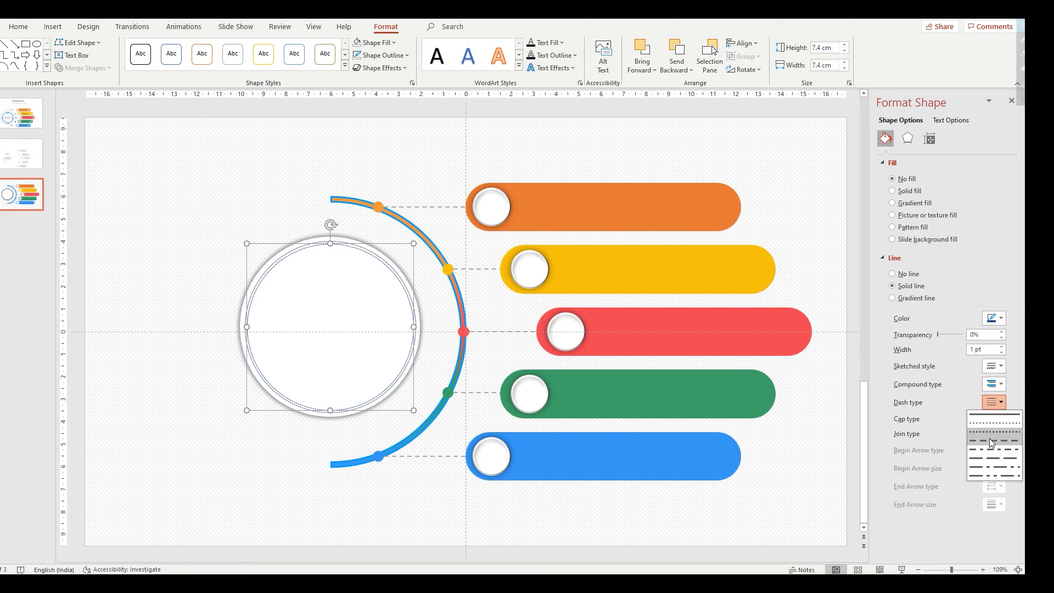
pyautogui.click(991, 442)
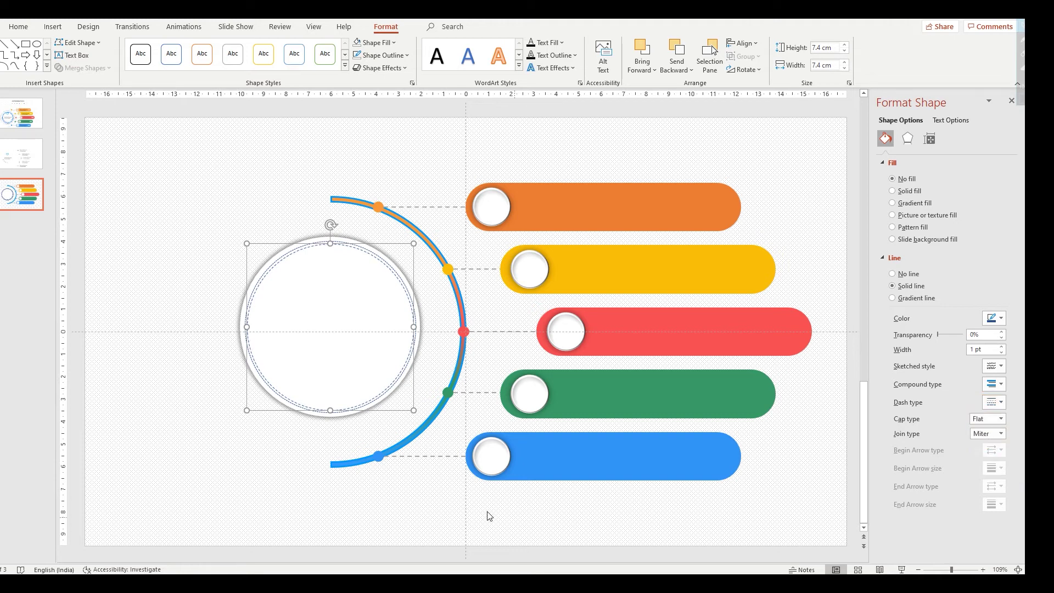
pyautogui.click(191, 421)
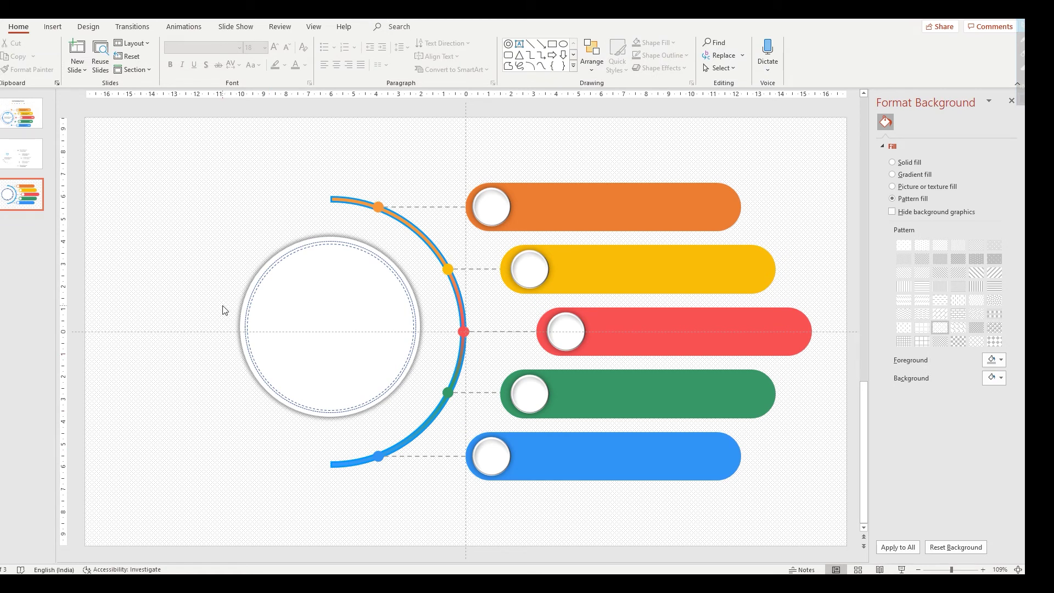
# Step: Draw a large ellipse about 11.3 cm wide and 10.7 cm high over the white circle
pyautogui.click(53, 27)
pyautogui.click(196, 53)
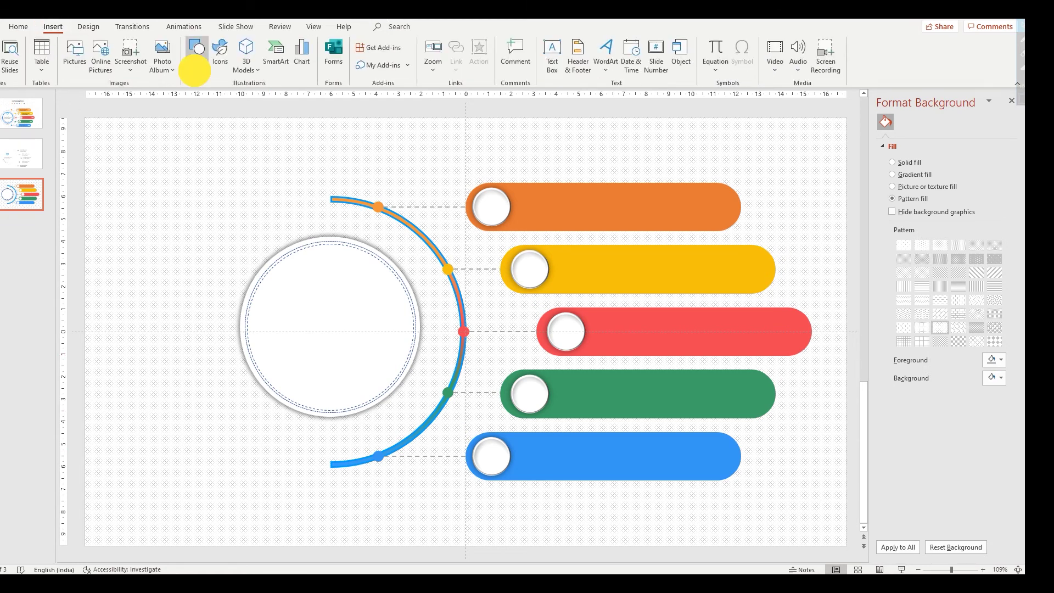
pyautogui.click(247, 98)
pyautogui.moveTo(181, 207); pyautogui.dragTo(436, 446)
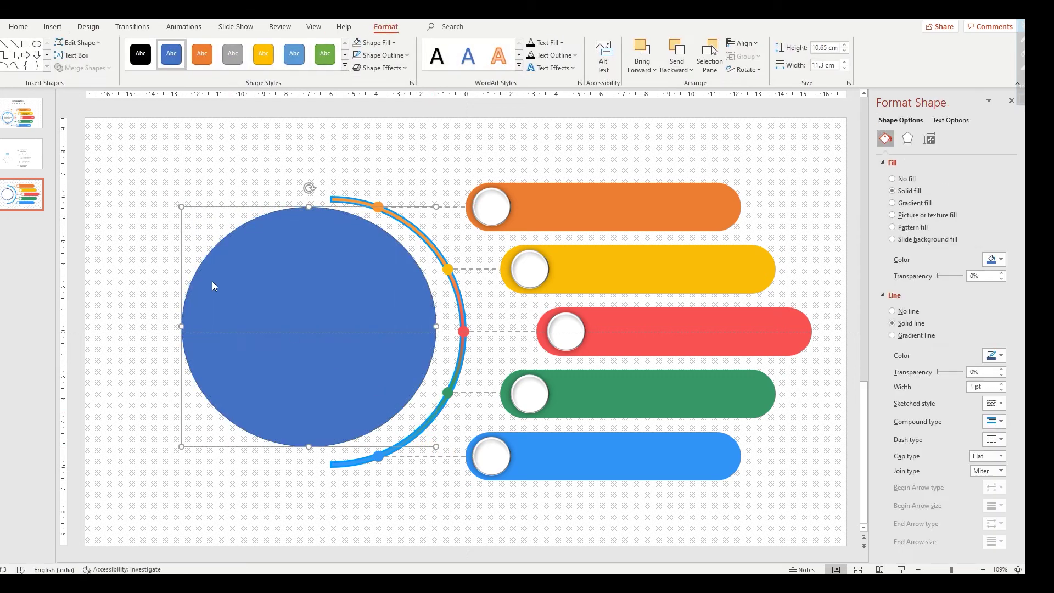
# Step: Set the large blue ellipse's height and width to 10 cm each
pyautogui.click(818, 47)
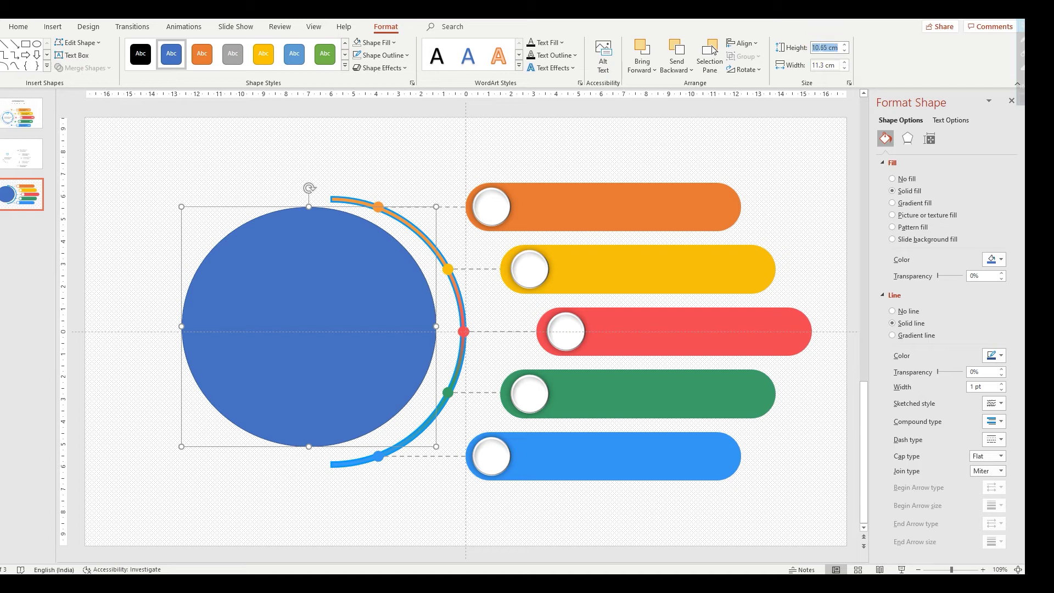
pyautogui.write('9')
pyautogui.press('Tab')
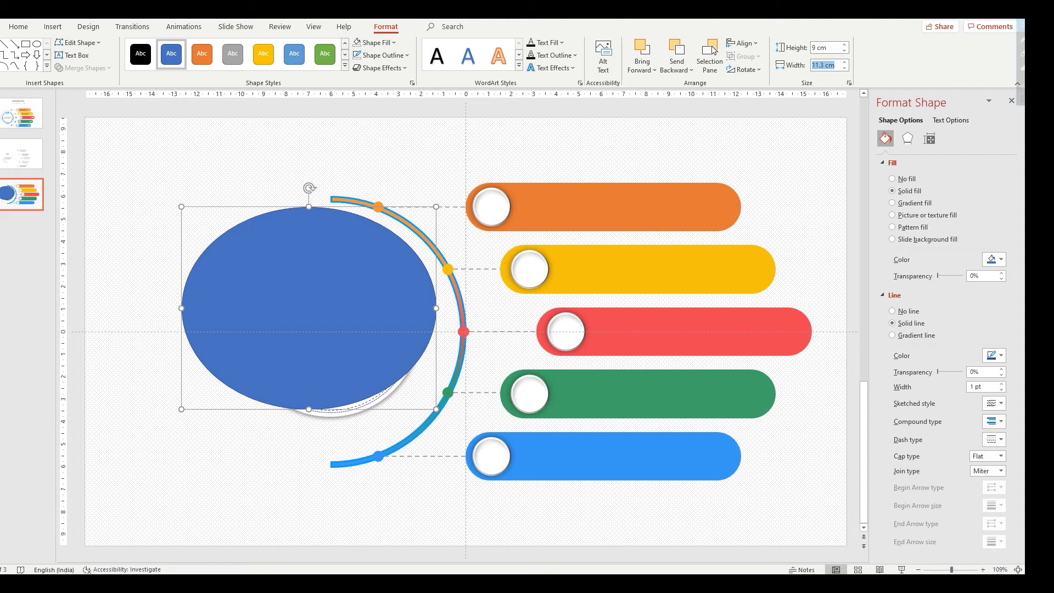
pyautogui.click(806, 48)
pyautogui.write('10')
pyautogui.press('Tab')
pyautogui.write('10')
pyautogui.press('Return')
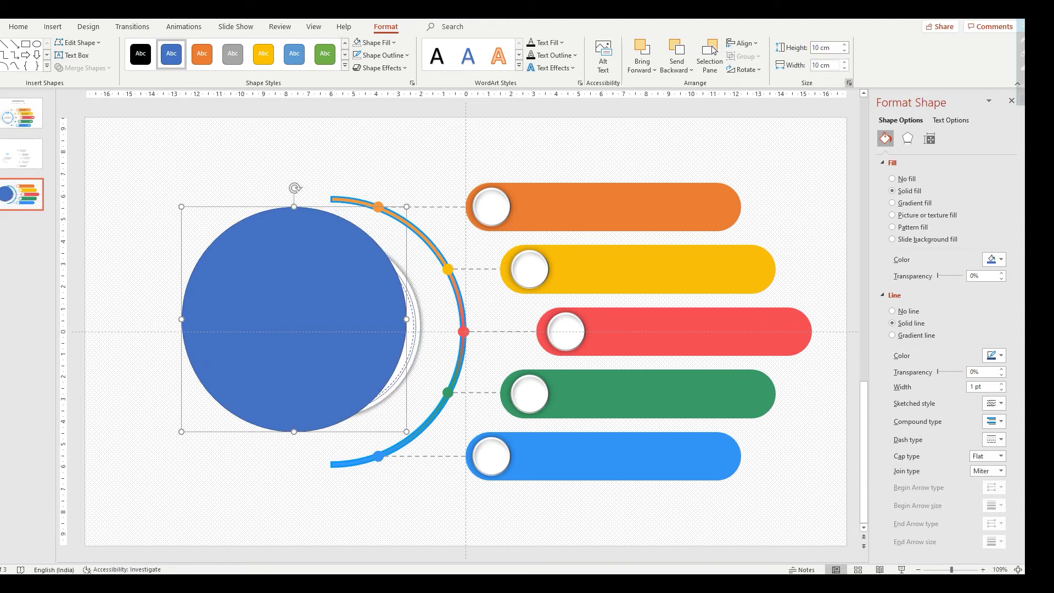
# Step: Move the 10 cm blue circle over the white circle and send it to the back
pyautogui.moveTo(312, 294); pyautogui.dragTo(347, 309)
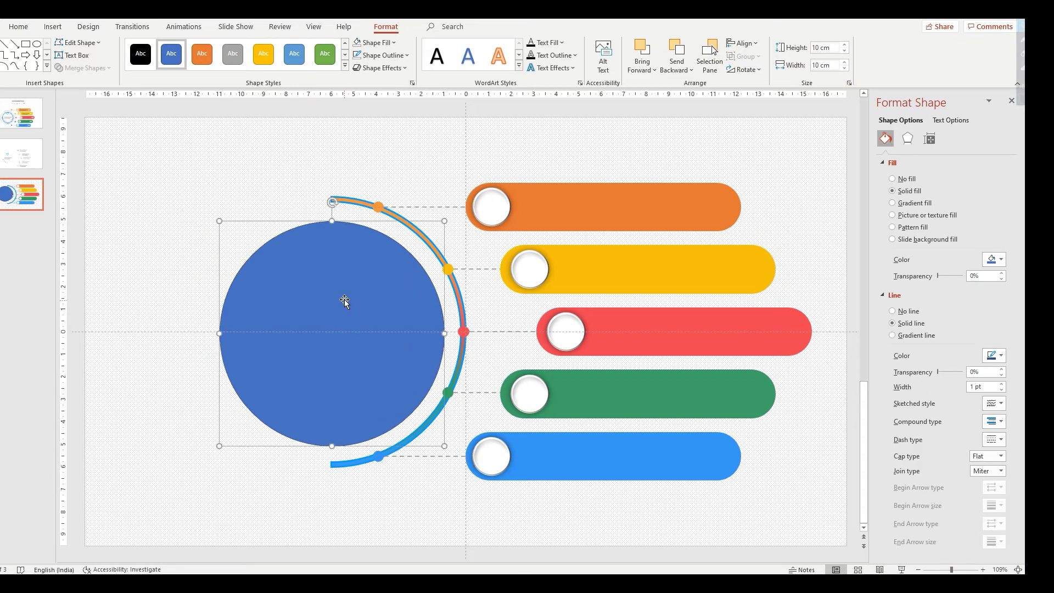
pyautogui.rightClick(343, 296)
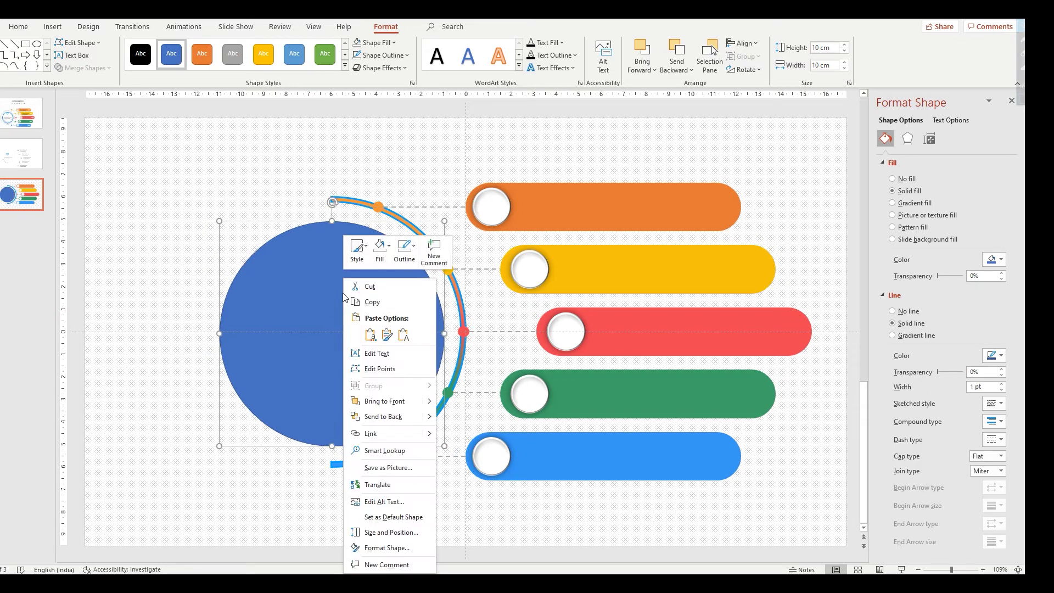
pyautogui.click(381, 416)
# Step: Try to align the blue circle and the white circle on their horizontal centres
pyautogui.click(335, 435)
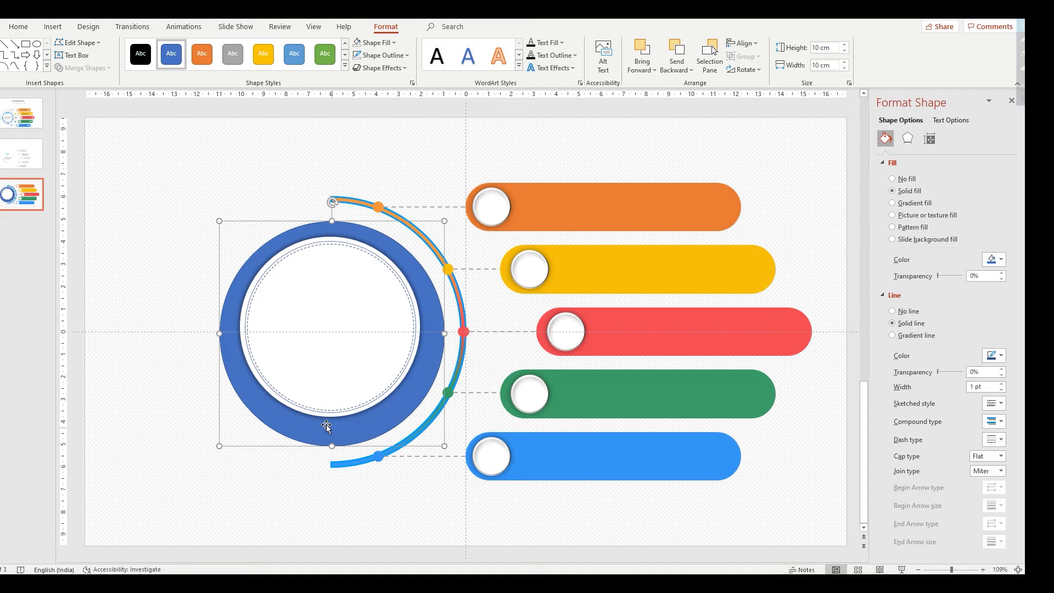
pyautogui.keyDown('shift'); pyautogui.click(321, 415); pyautogui.keyUp('shift')
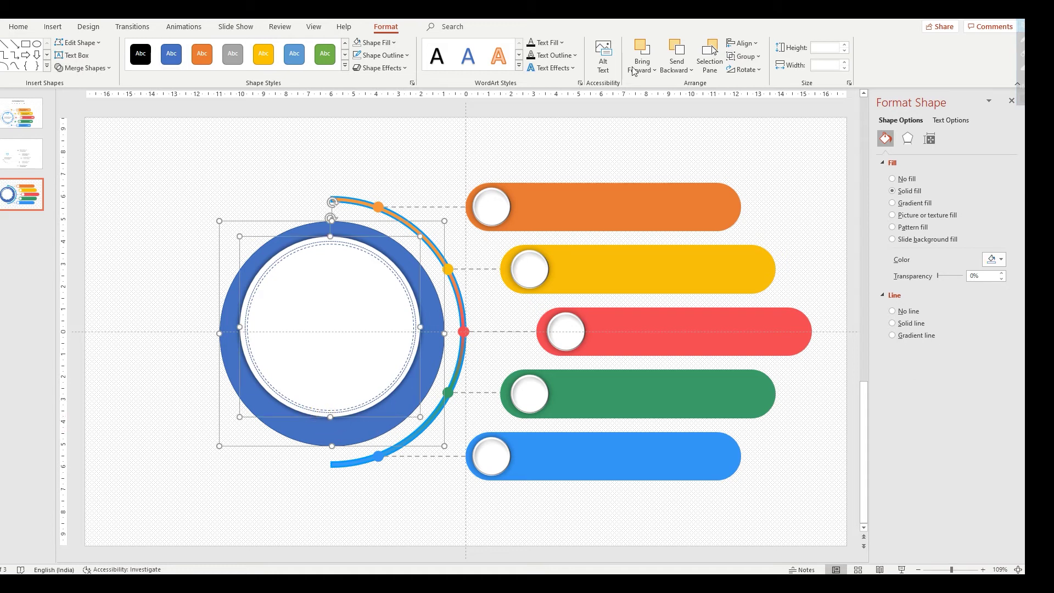
pyautogui.click(742, 44)
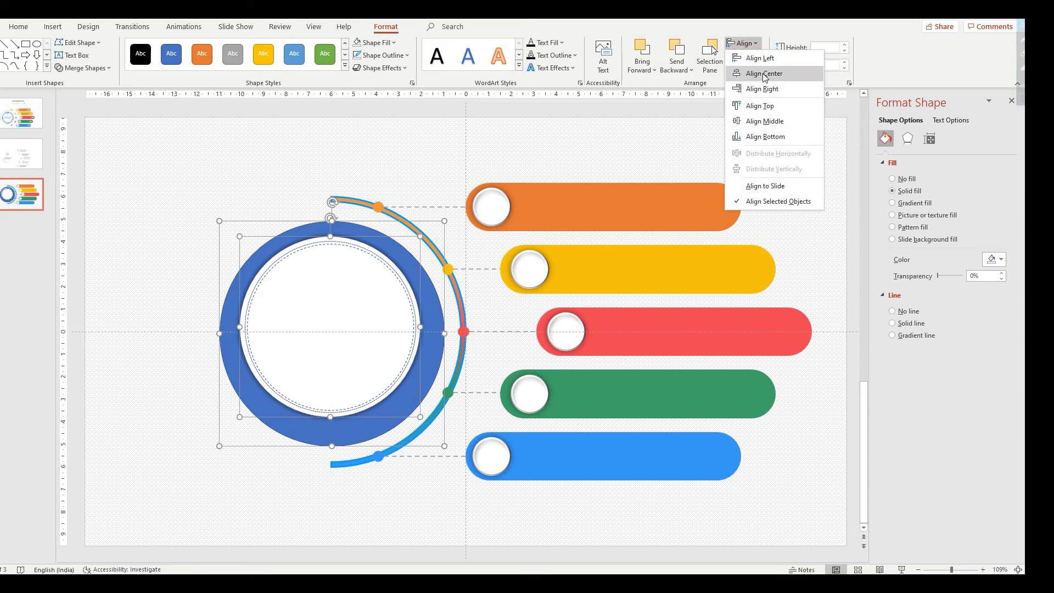
pyautogui.click(763, 72)
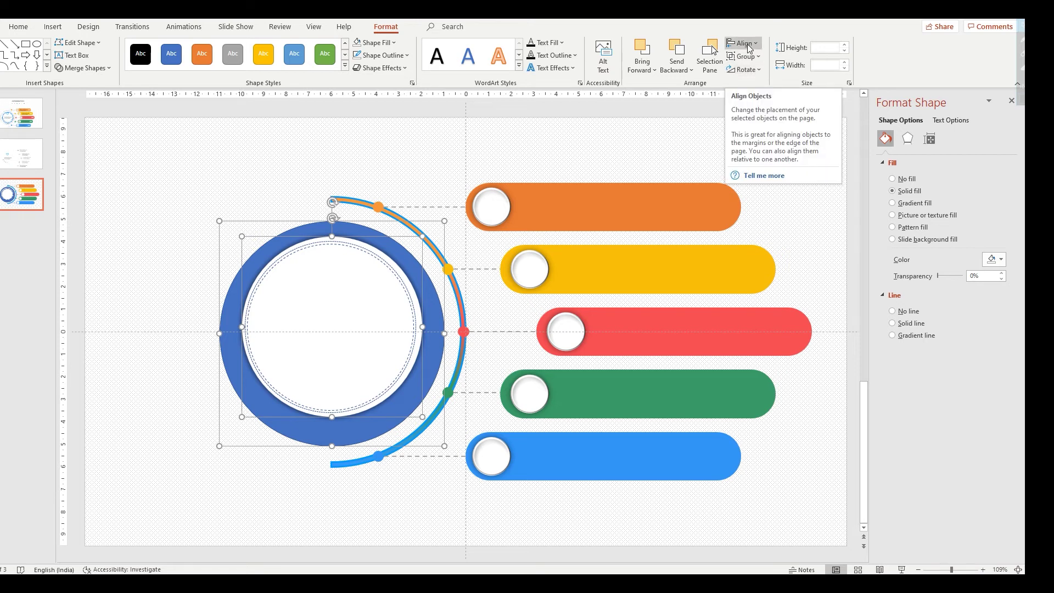
# Step: Reposition the 10 cm blue circle so it forms an even ring around the white circle
pyautogui.click(306, 466)
pyautogui.moveTo(315, 441); pyautogui.dragTo(314, 435)
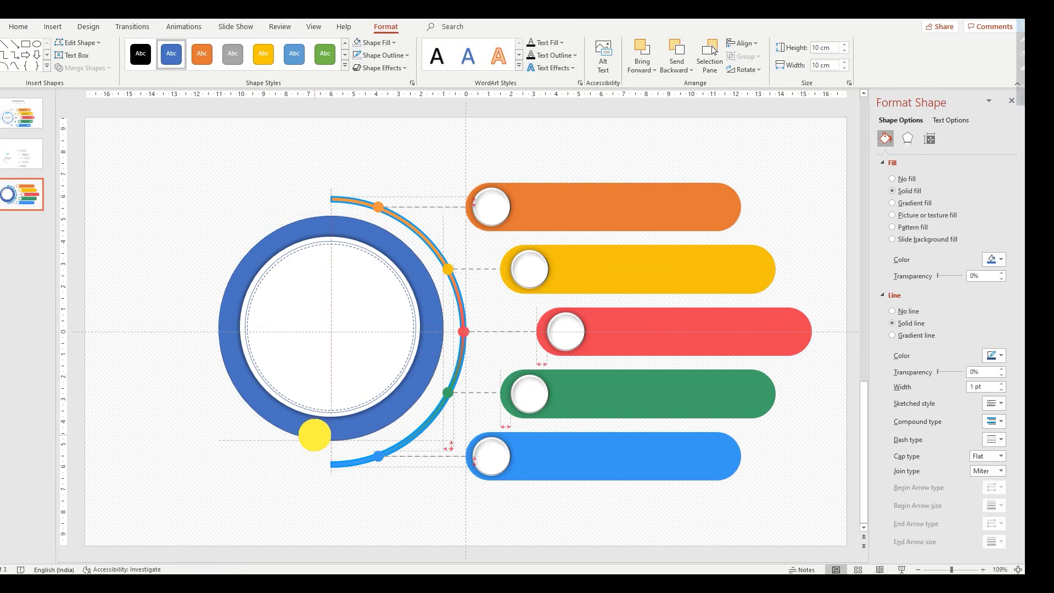
pyautogui.moveTo(314, 436); pyautogui.dragTo(313, 433)
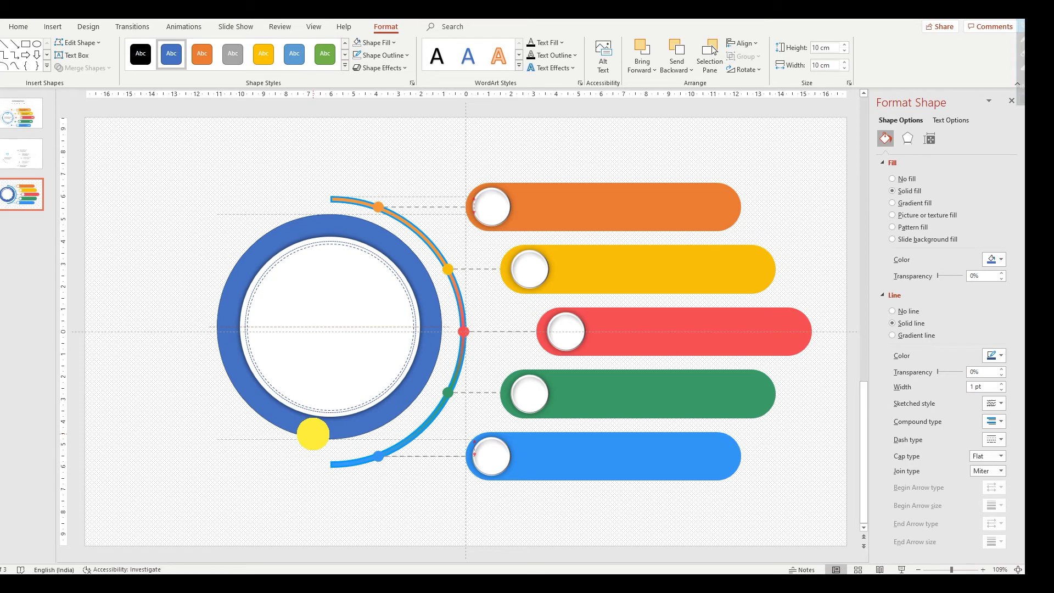
pyautogui.moveTo(313, 434); pyautogui.dragTo(313, 433)
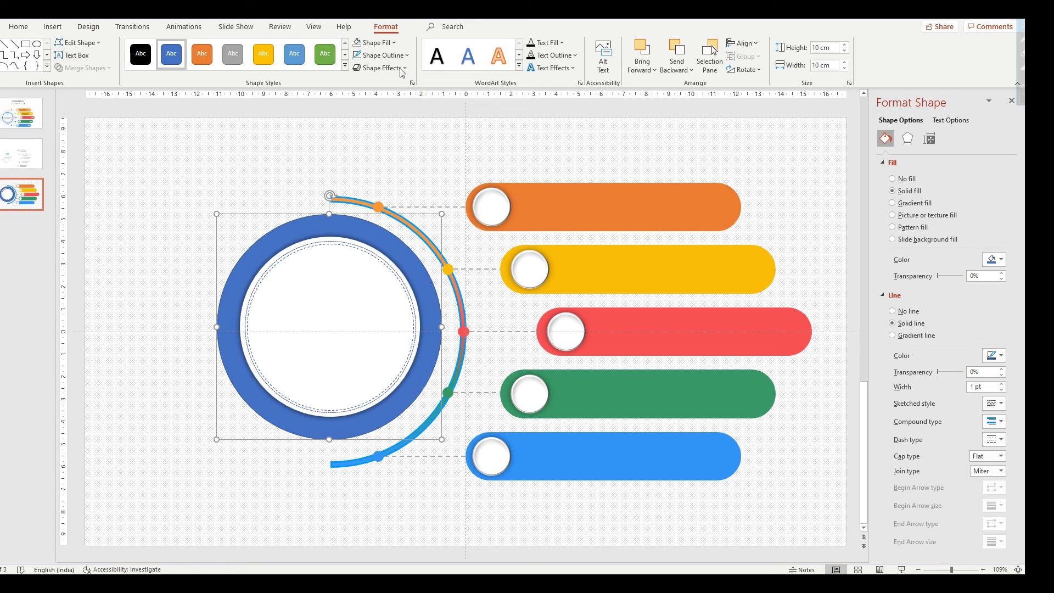
# Step: Apply a centred inner shadow preset with 9 pt blur to the 10 cm blue circle
pyautogui.click(908, 138)
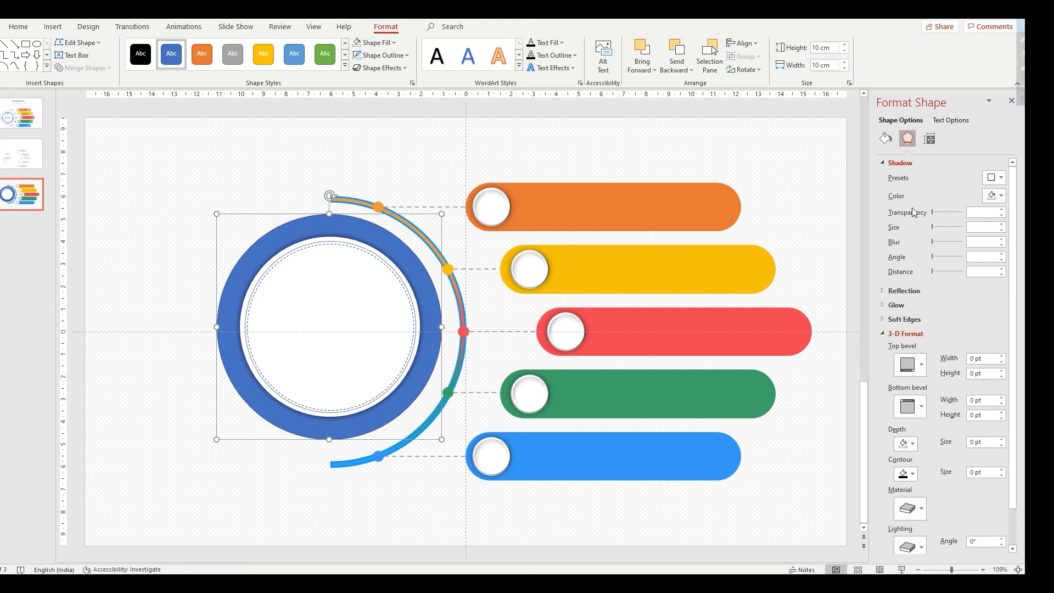
pyautogui.click(991, 196)
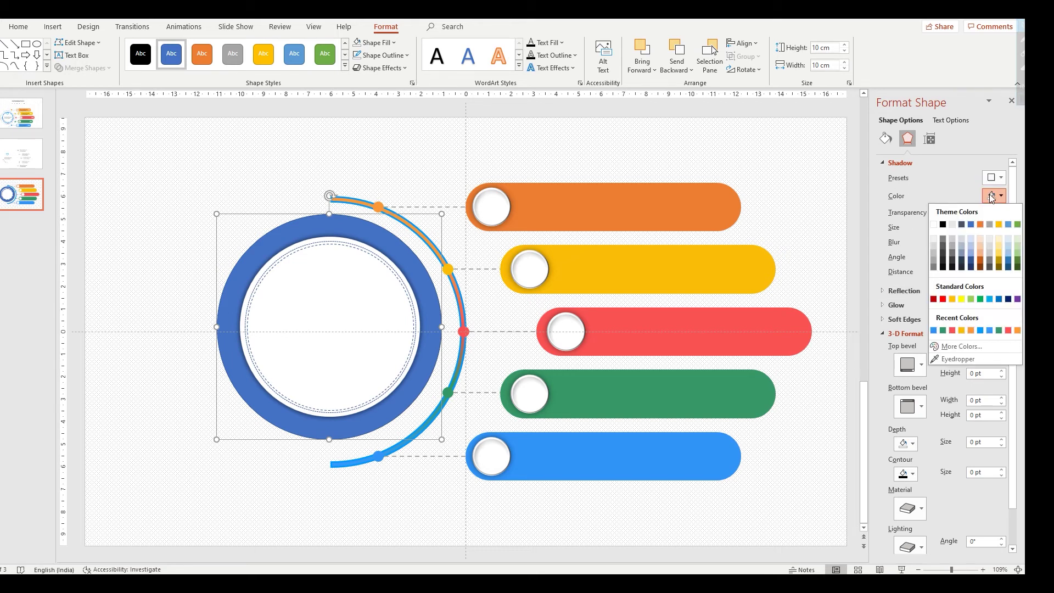
pyautogui.click(992, 179)
pyautogui.click(992, 180)
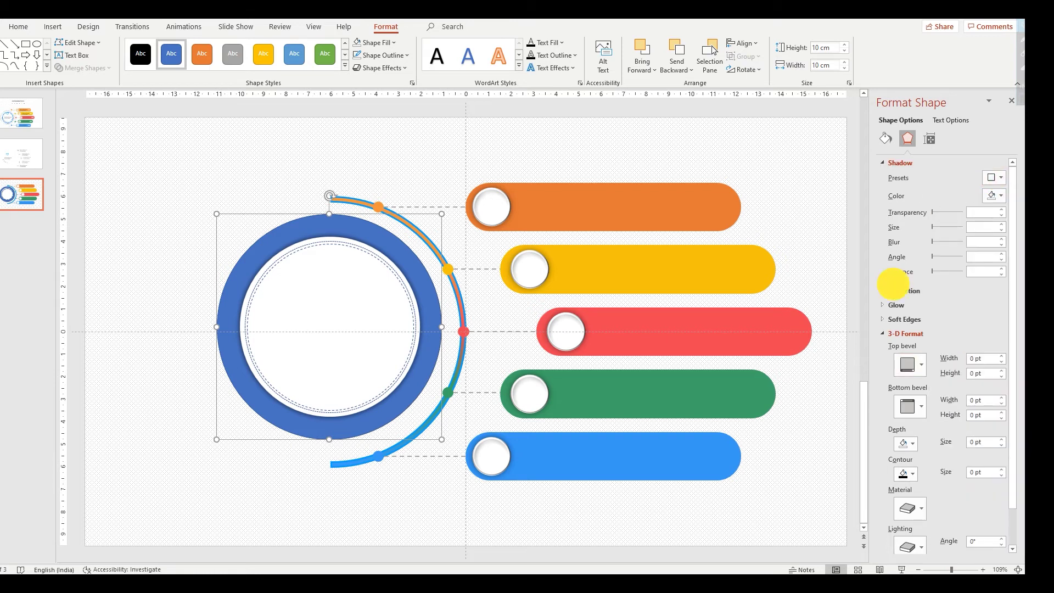
pyautogui.click(899, 291)
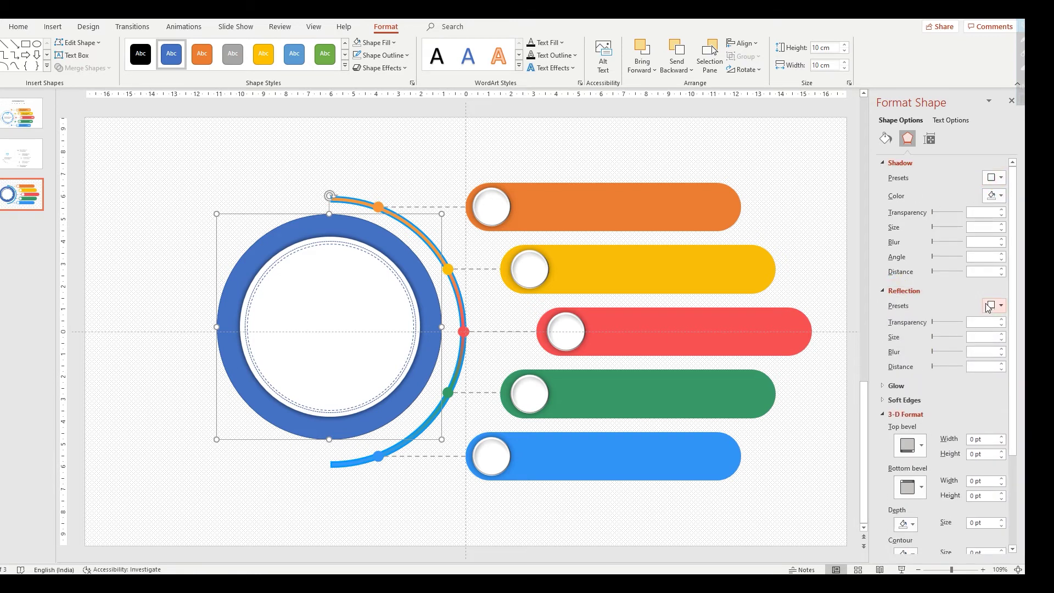
pyautogui.click(988, 307)
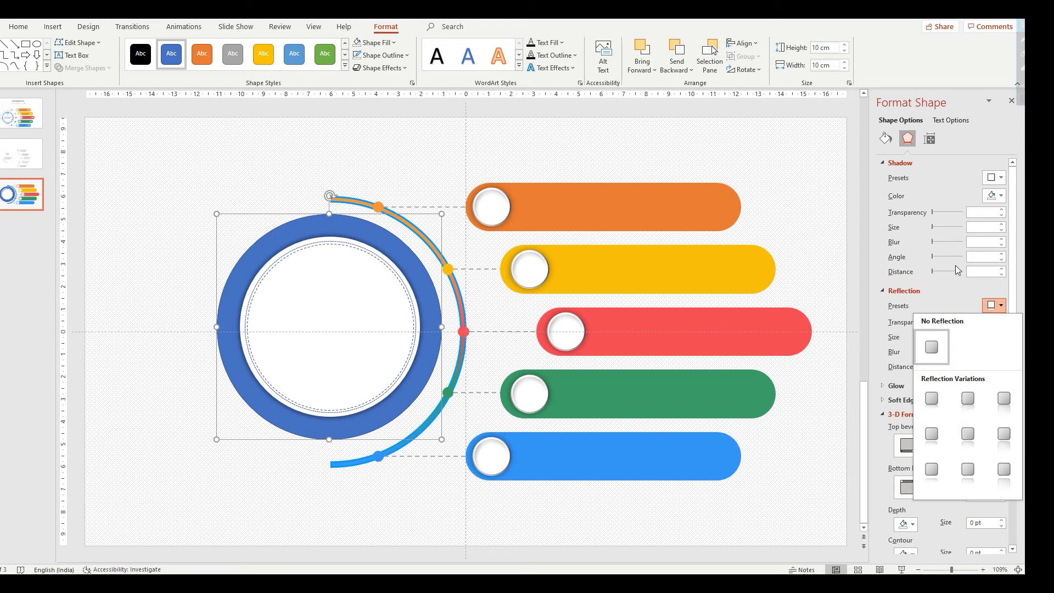
pyautogui.click(893, 290)
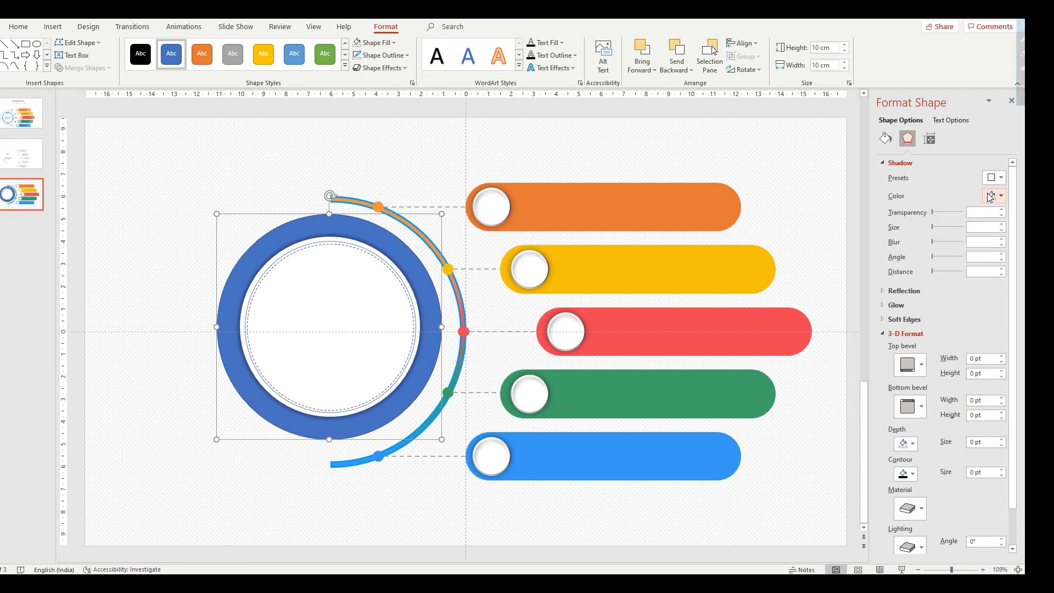
pyautogui.click(995, 181)
pyautogui.click(973, 412)
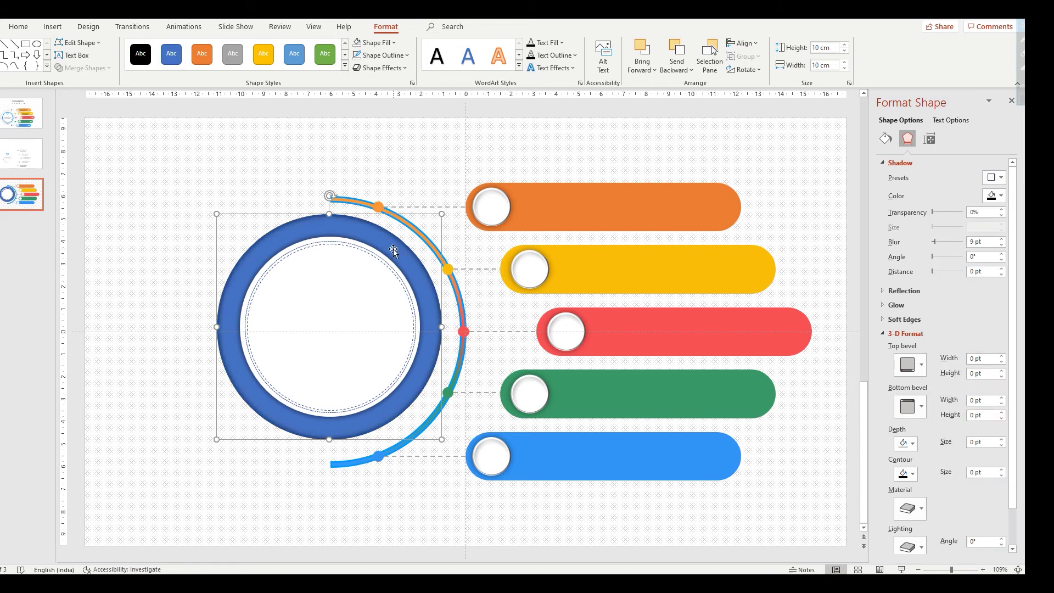
# Step: Try a linear gradient fill on the 10 cm circle, removing its middle stops to leave orange and blue
pyautogui.click(886, 138)
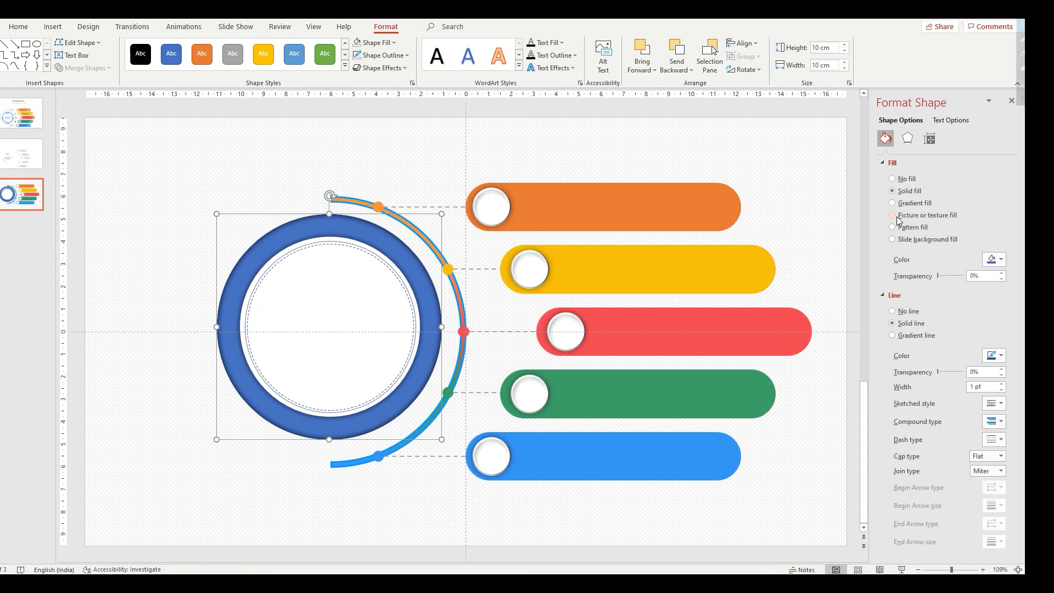
pyautogui.click(893, 203)
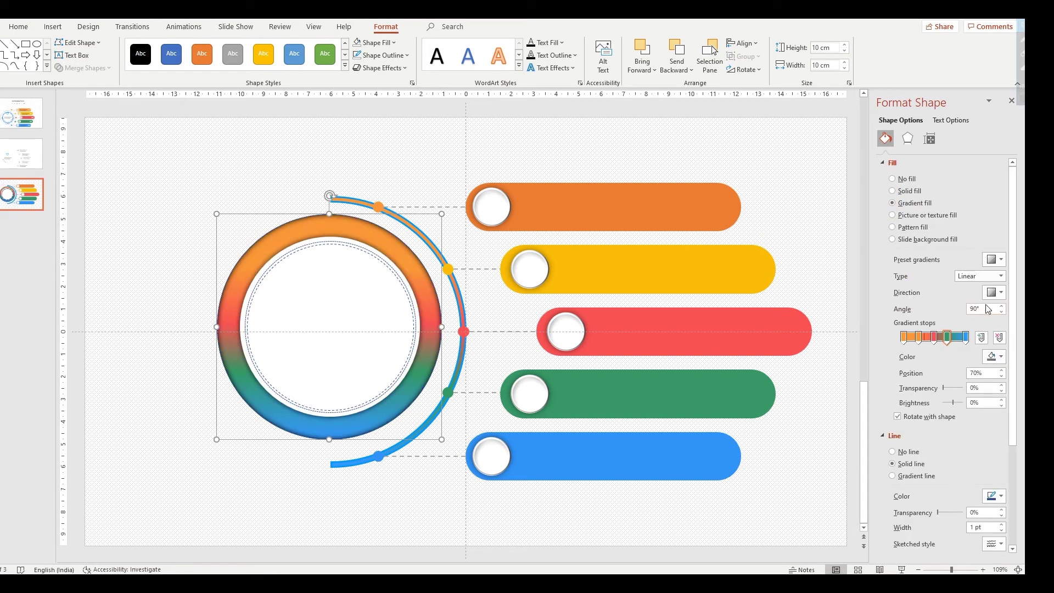
pyautogui.click(998, 337)
pyautogui.click(998, 337)
pyautogui.click(998, 338)
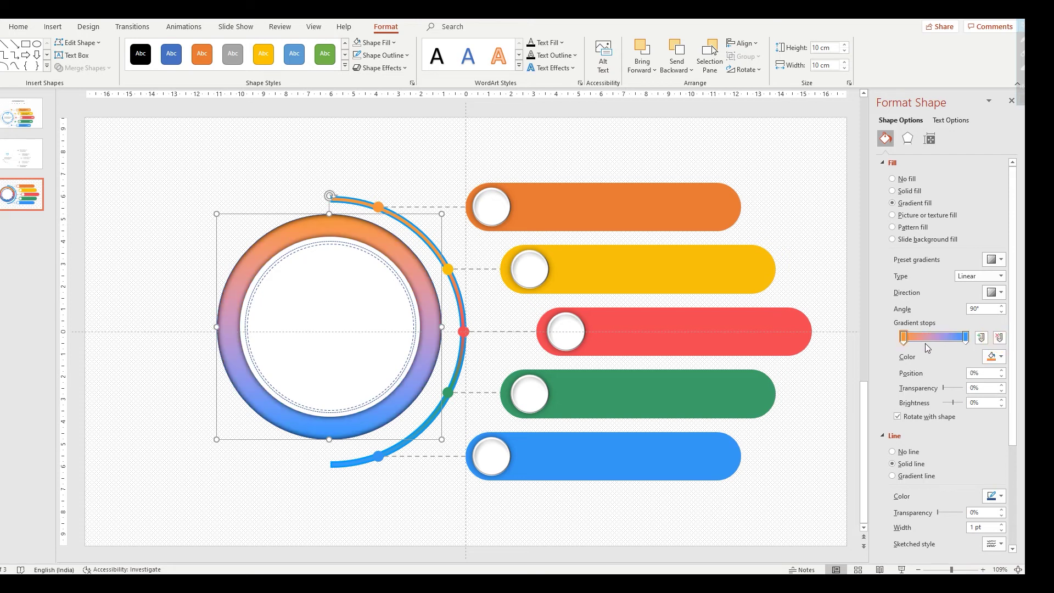
pyautogui.click(990, 358)
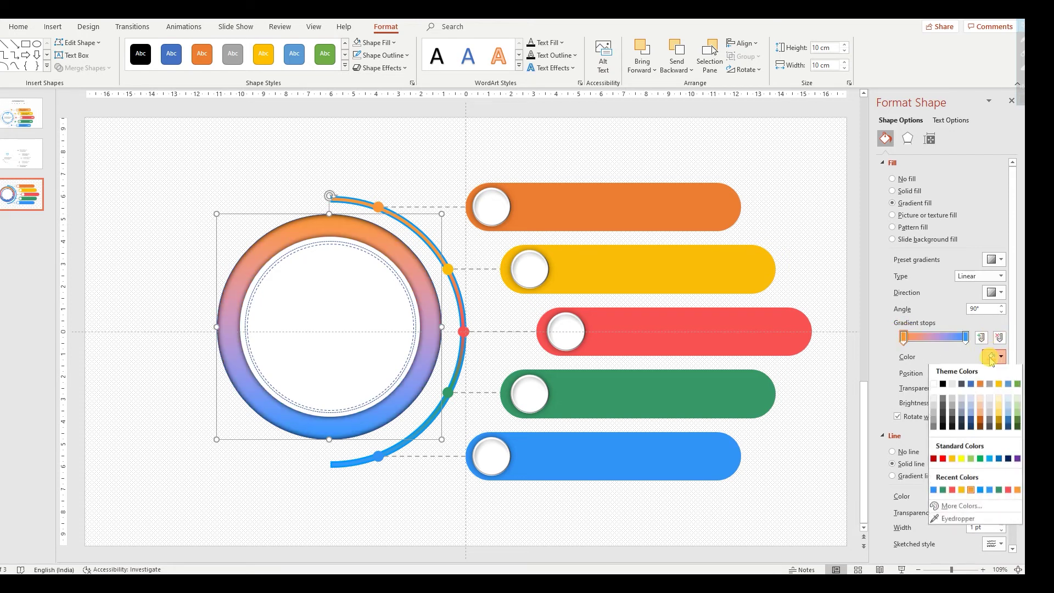
# Step: Give the 10 cm circle a small checkerboard pattern fill with a grey foreground after trying several other patterns
pyautogui.click(893, 228)
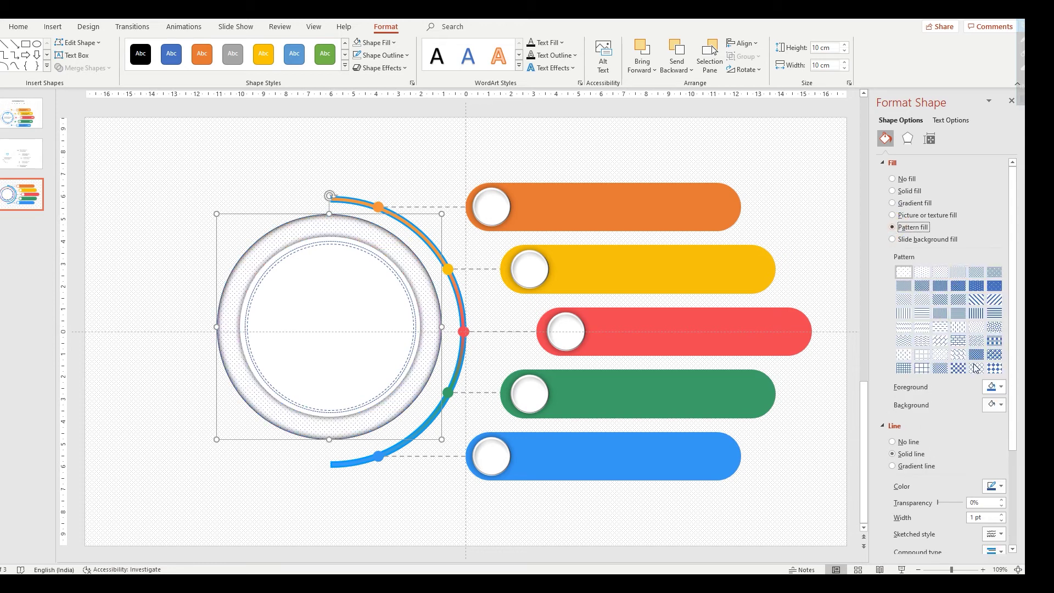
pyautogui.click(991, 387)
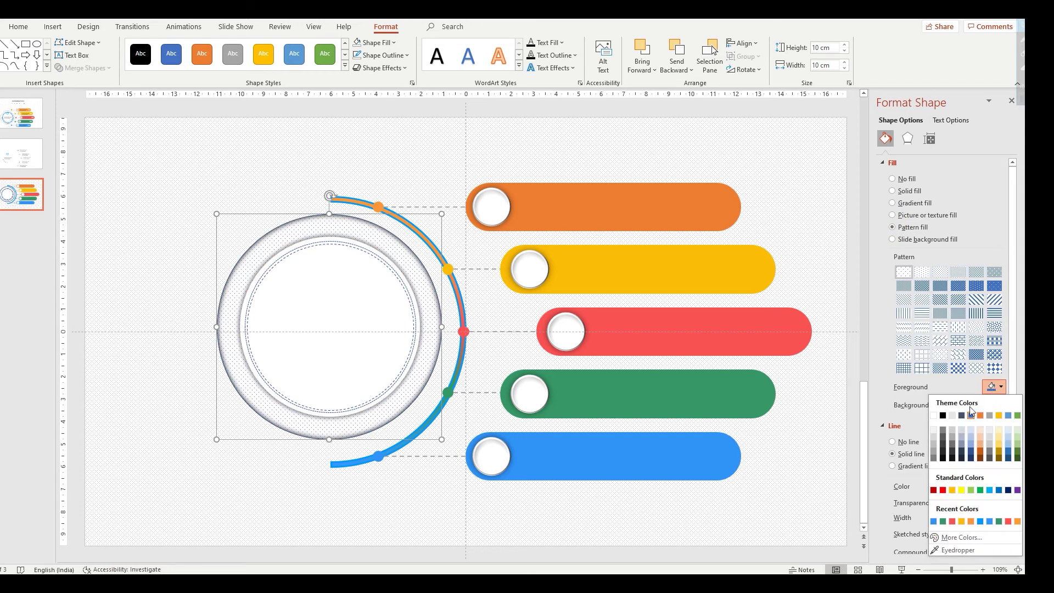
pyautogui.click(933, 455)
pyautogui.click(975, 286)
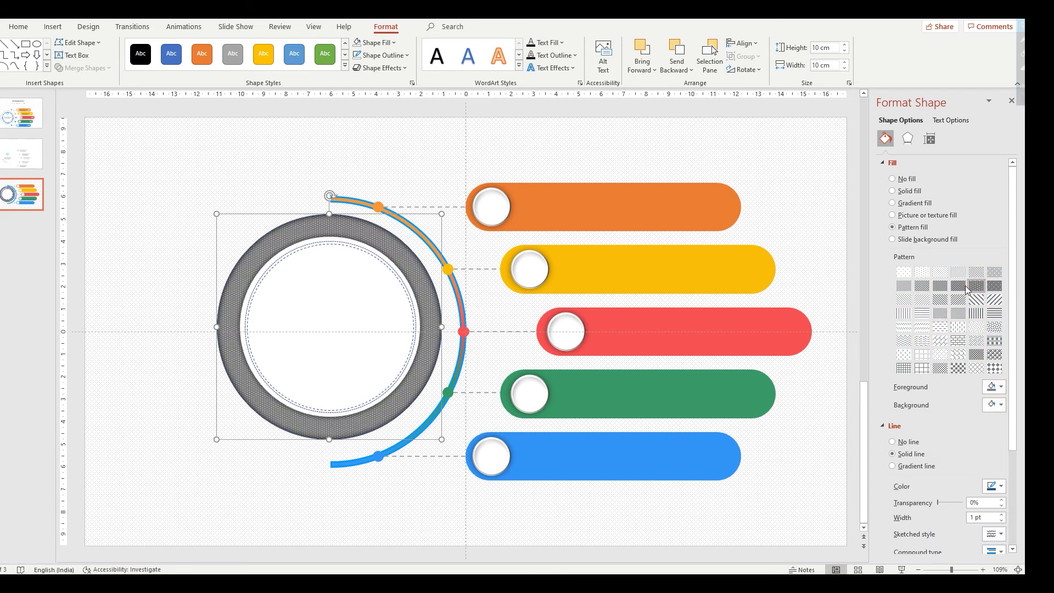
pyautogui.click(941, 286)
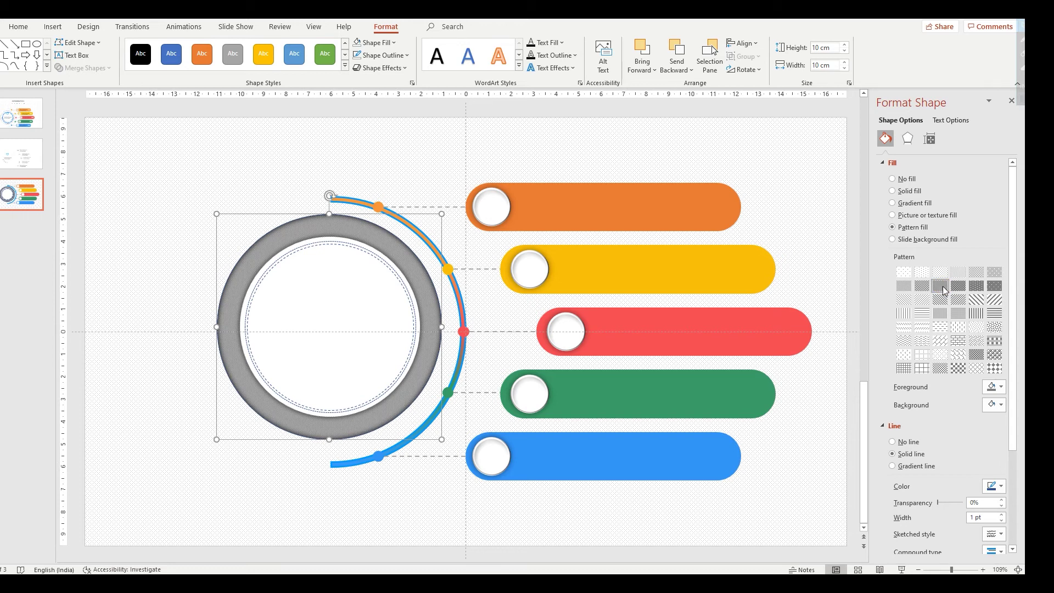
pyautogui.click(958, 314)
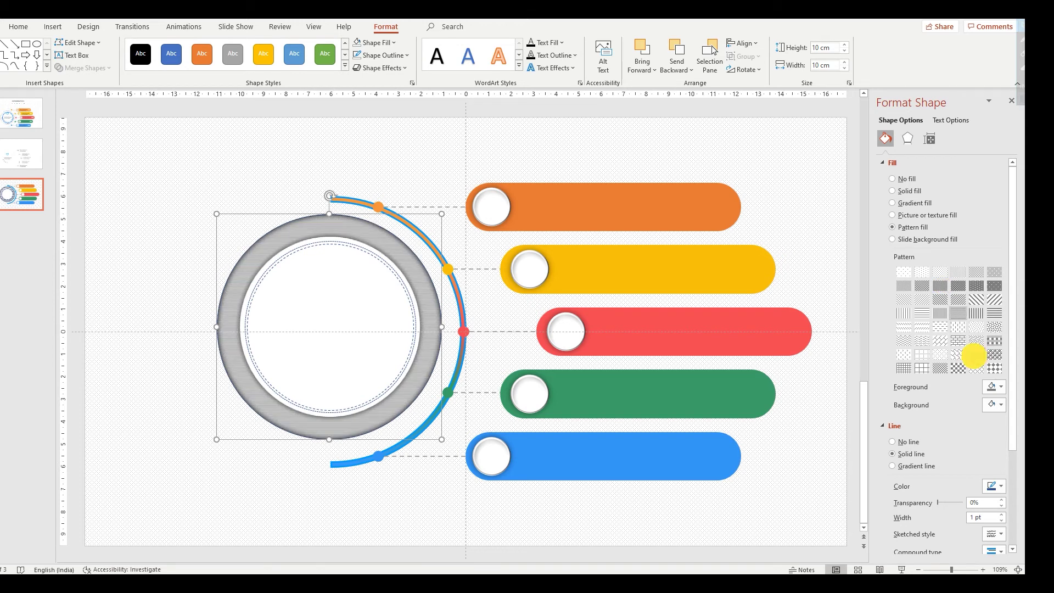
pyautogui.click(975, 355)
pyautogui.click(940, 369)
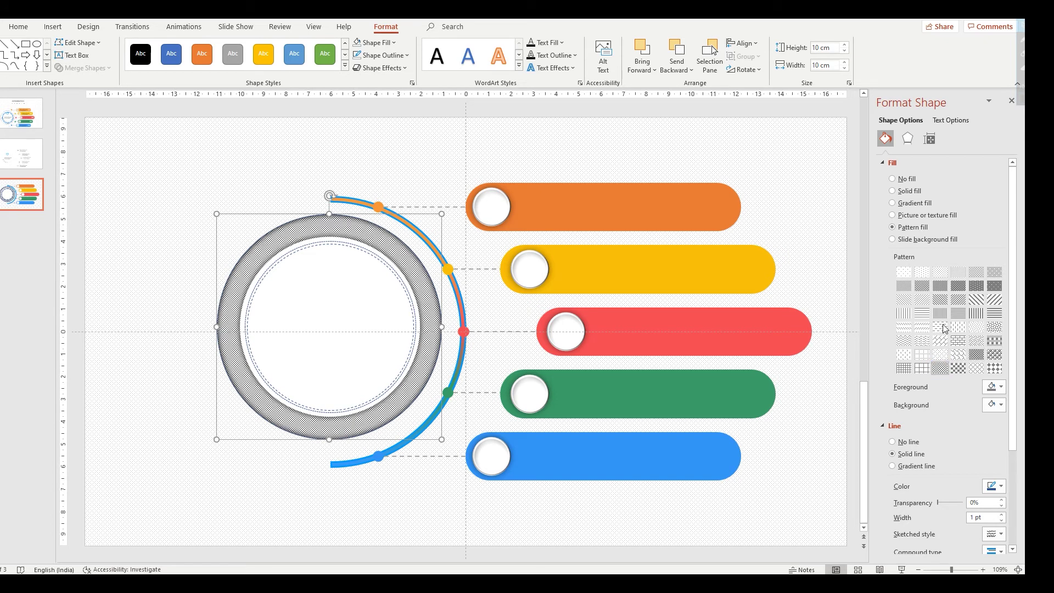
# Step: Change the pattern's foreground to a medium grey tint from the black theme shades, trying a darker tint first
pyautogui.click(994, 386)
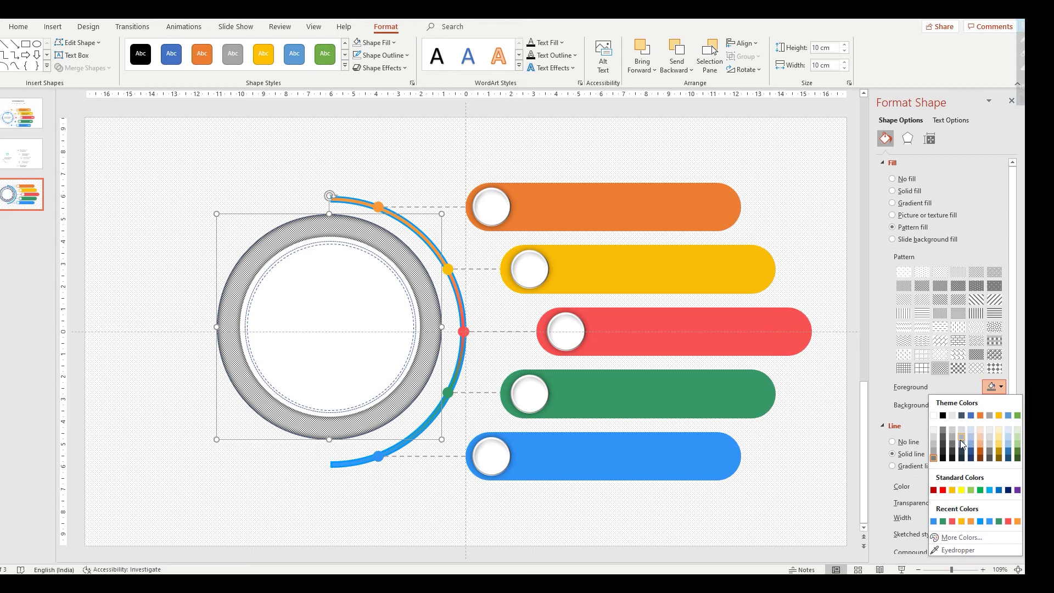
pyautogui.click(944, 443)
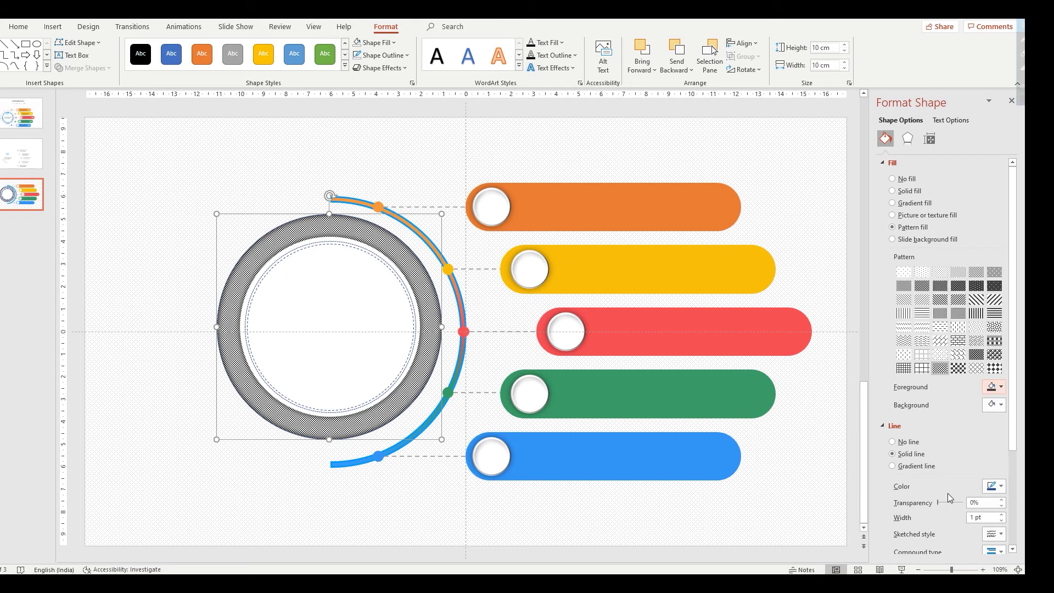
pyautogui.click(991, 406)
pyautogui.click(993, 404)
pyautogui.click(996, 387)
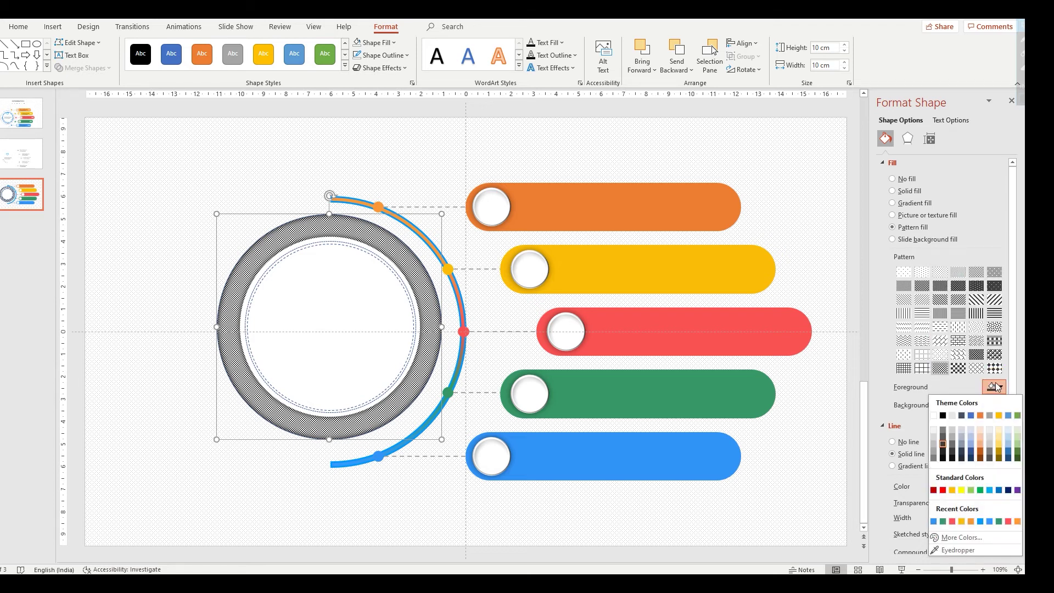
pyautogui.click(944, 432)
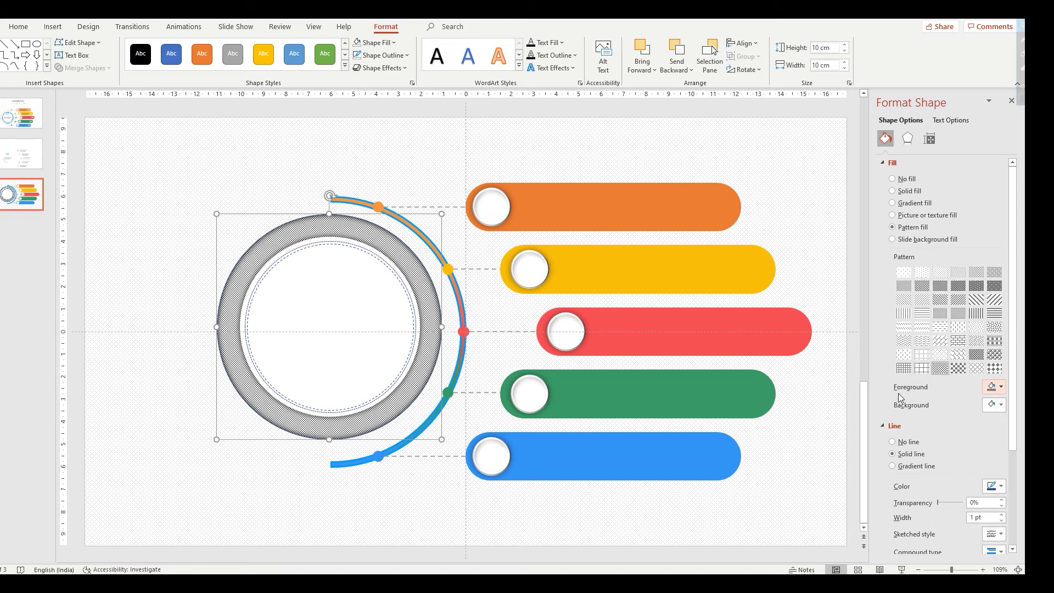
# Step: Open the finished infographic on the first slide and select its outer ring to examine the pattern fill settings
pyautogui.click(22, 114)
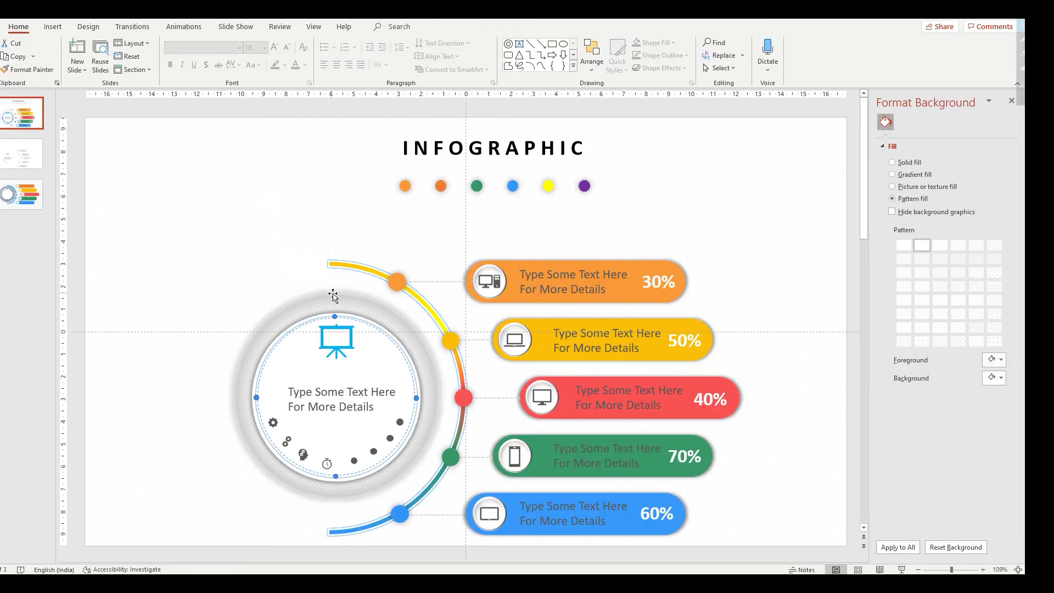
pyautogui.click(333, 298)
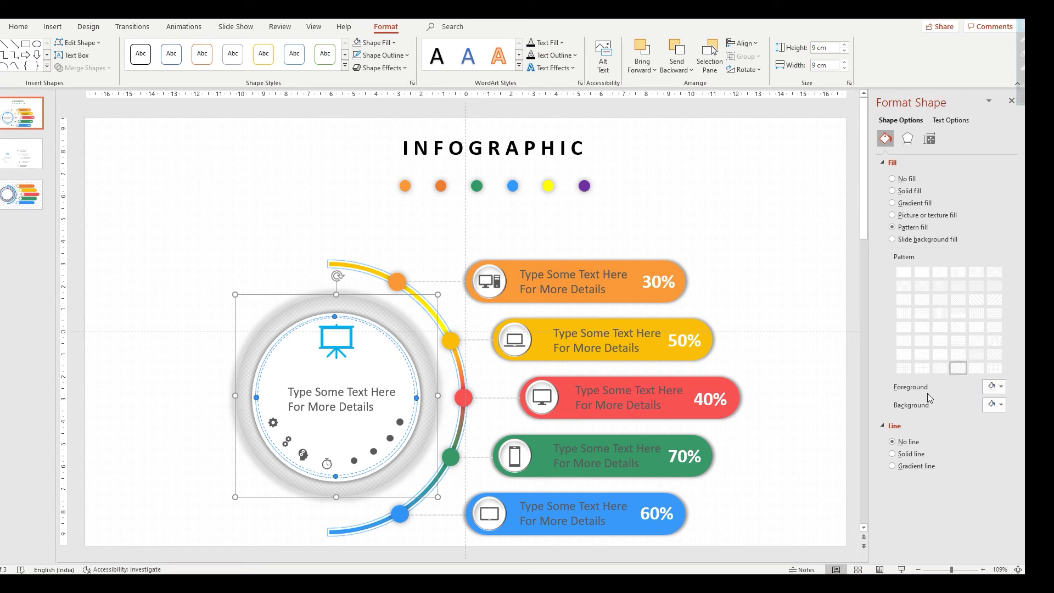
# Step: Return to the third slide and give the 10 cm ring an outlined diamond pattern with a light grey foreground from the white theme shades
pyautogui.click(14, 197)
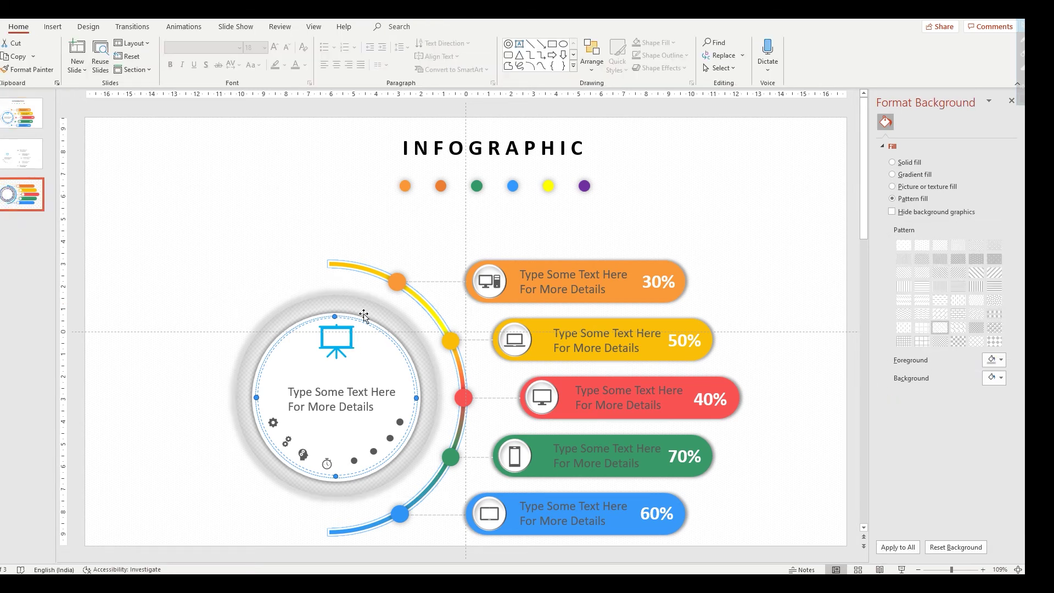
pyautogui.click(435, 248)
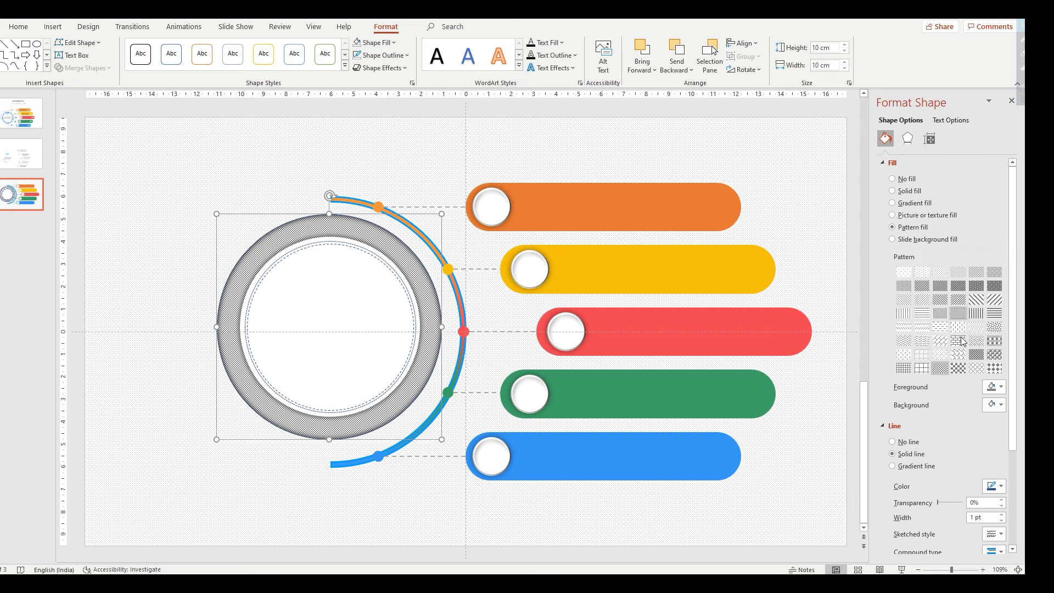
pyautogui.click(992, 390)
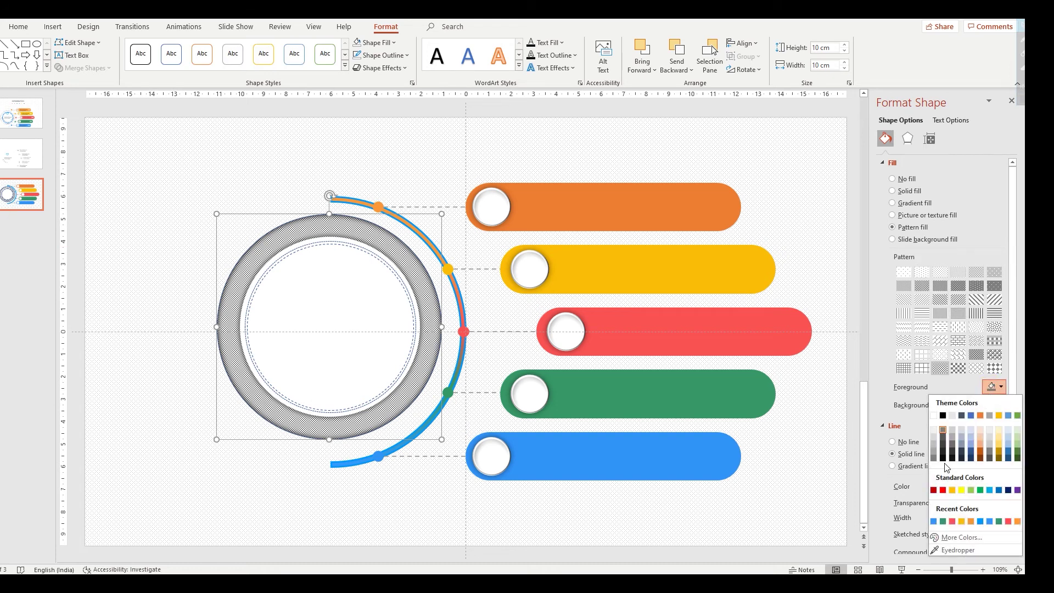
pyautogui.click(963, 367)
pyautogui.click(958, 354)
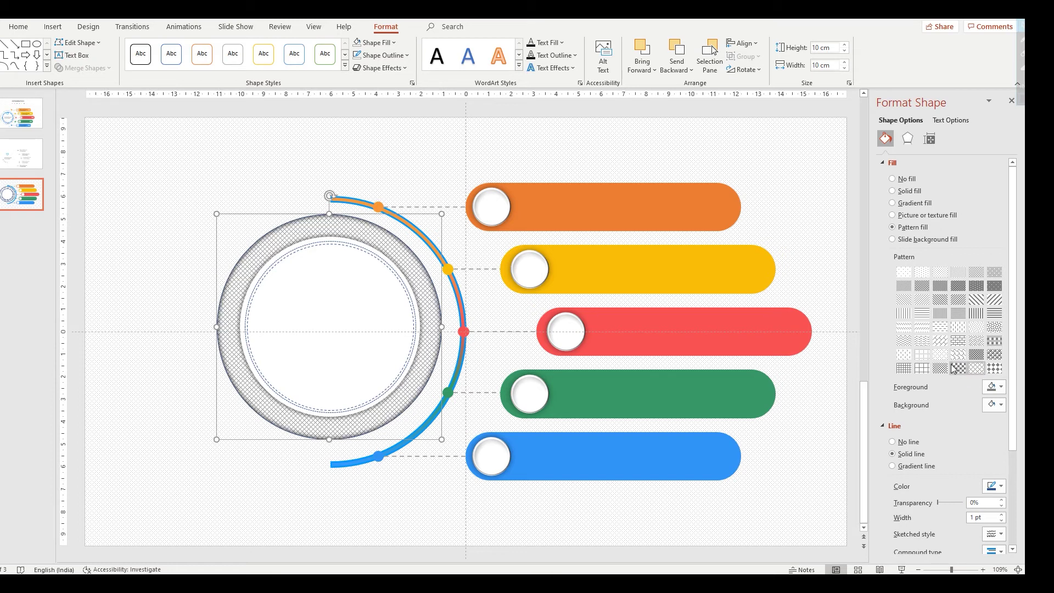
pyautogui.click(996, 387)
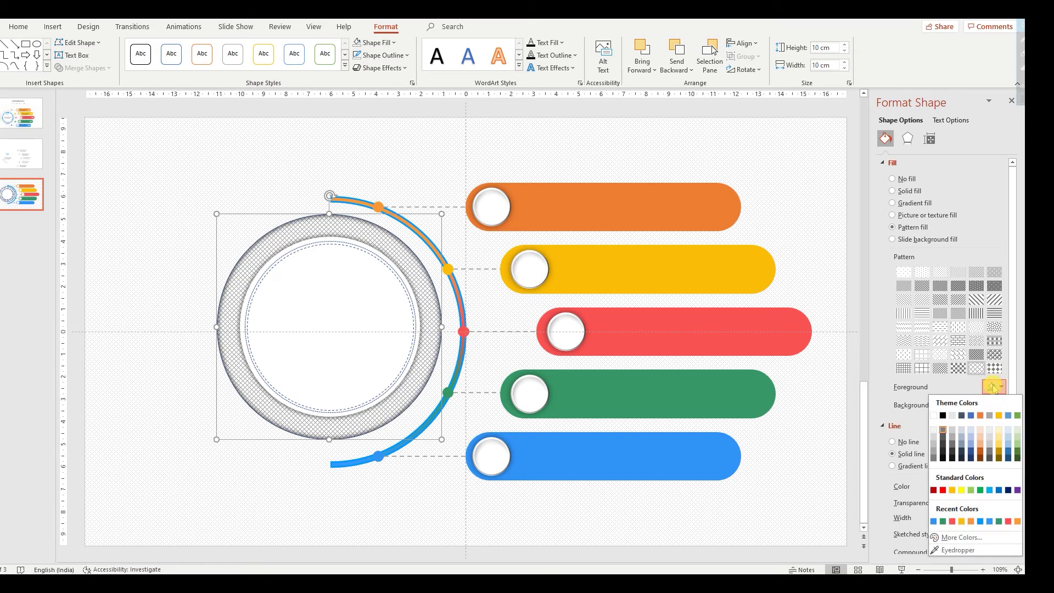
pyautogui.click(933, 438)
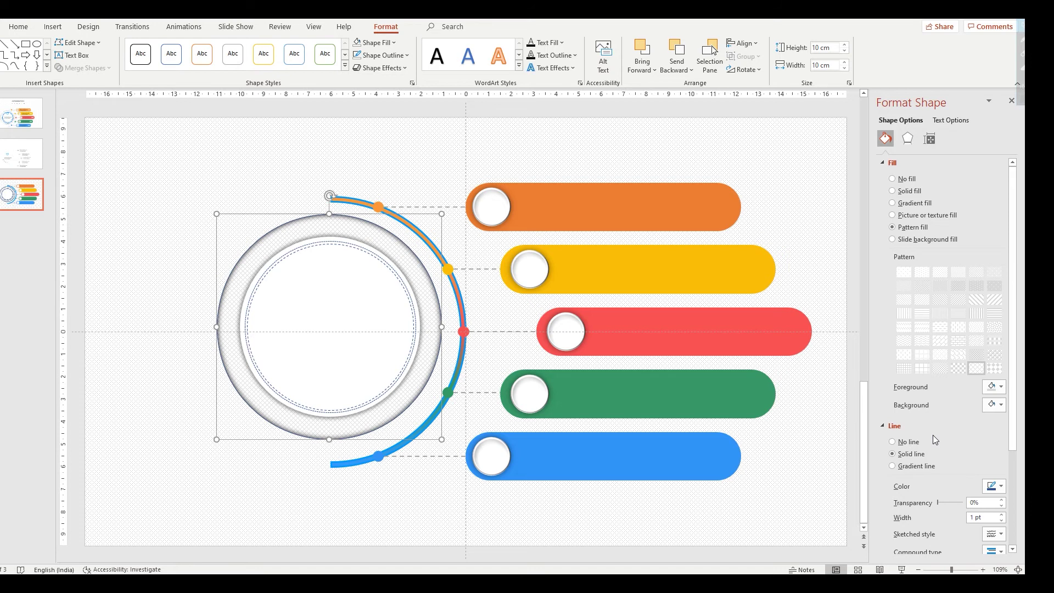
pyautogui.click(819, 437)
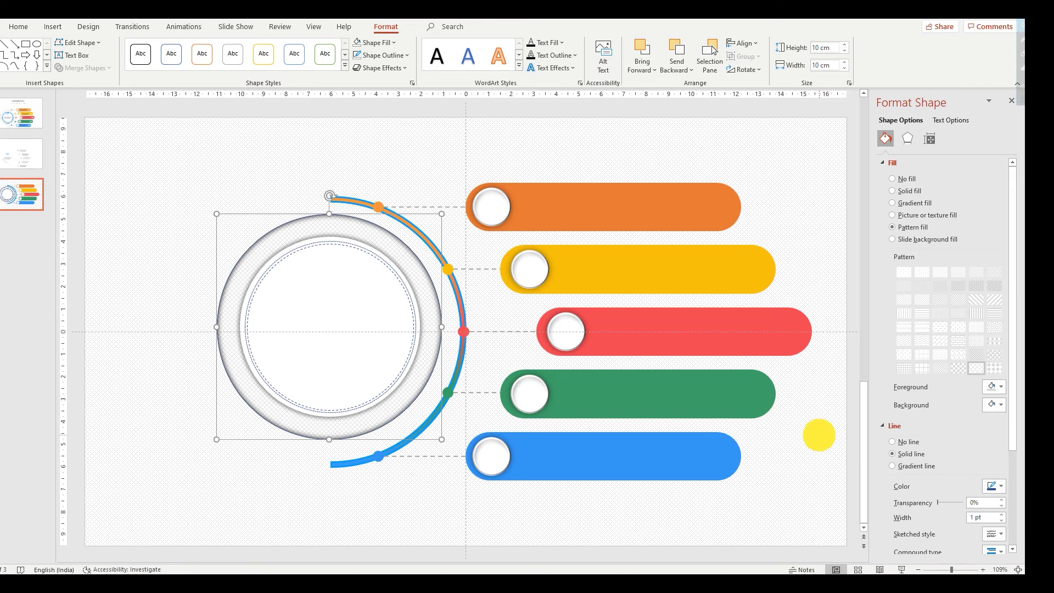
# Step: Set the 10 cm ring's shadow blur to 51 pt, after trying and undoing a 3 pt shadow distance
pyautogui.click(324, 235)
pyautogui.click(907, 142)
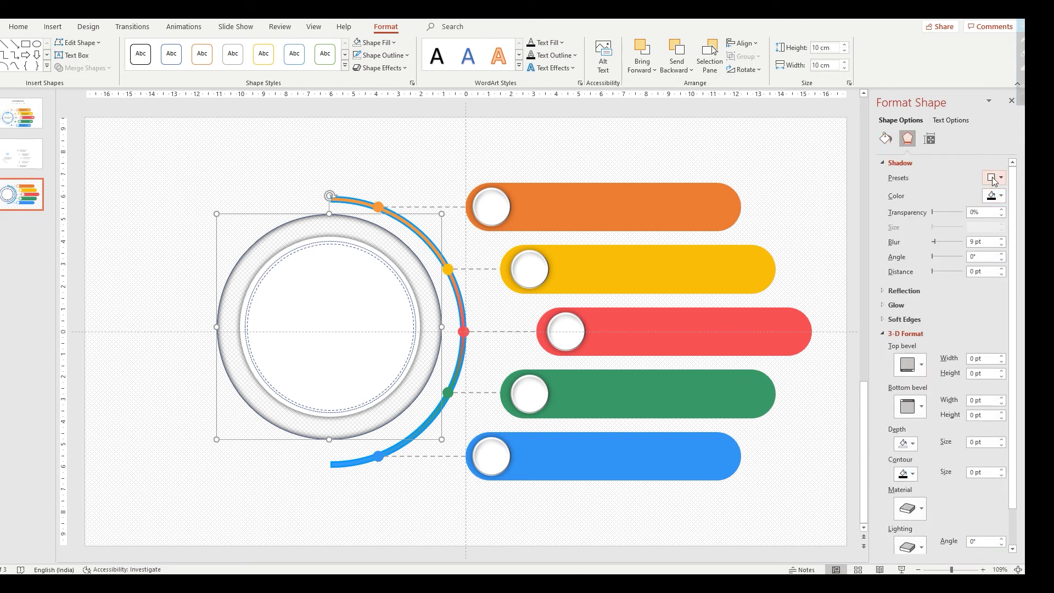
pyautogui.click(905, 292)
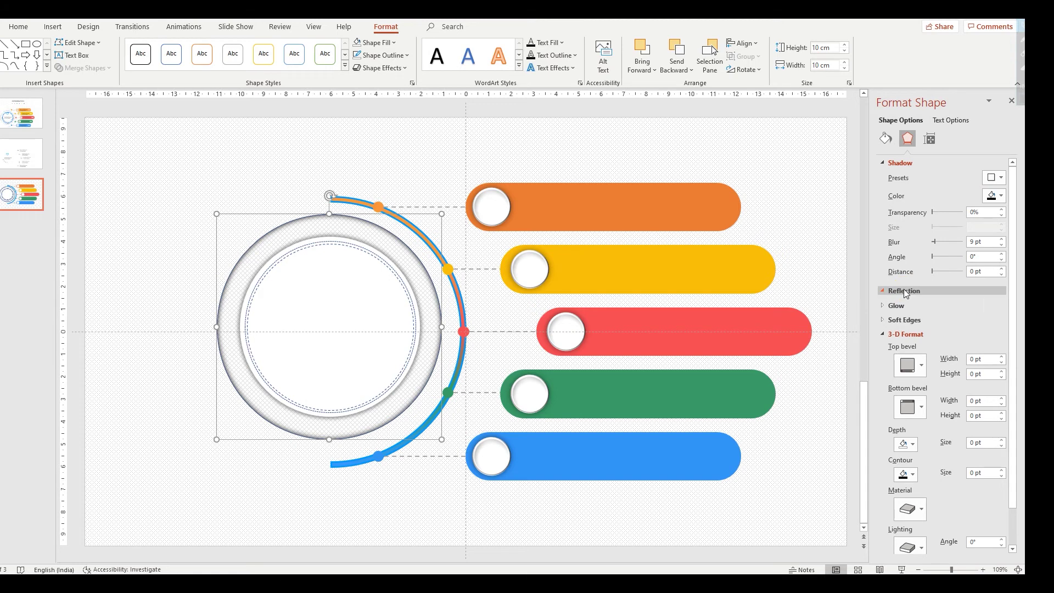
pyautogui.click(994, 307)
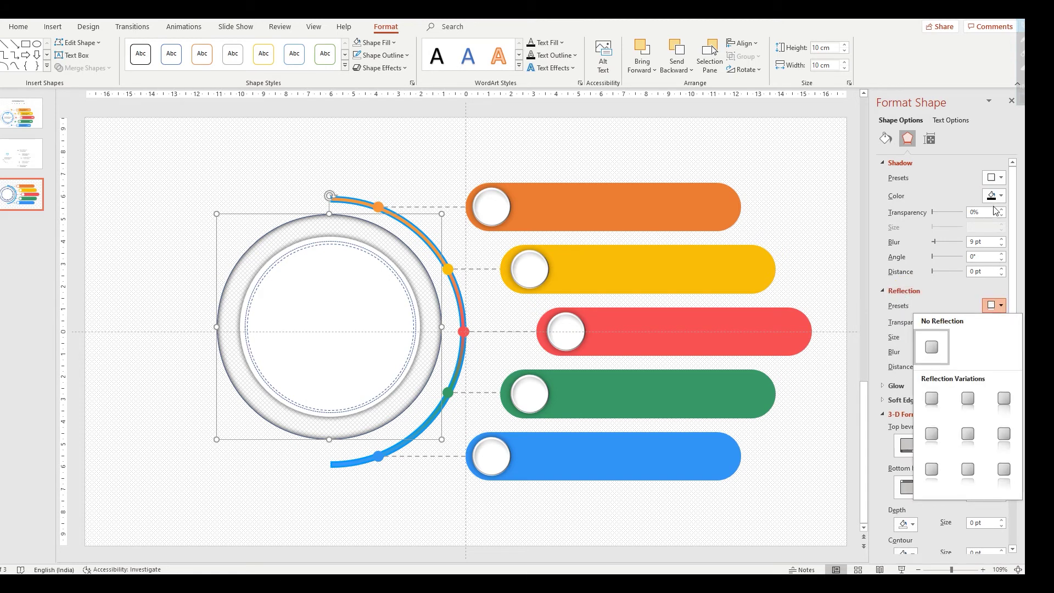
pyautogui.click(995, 178)
pyautogui.click(973, 306)
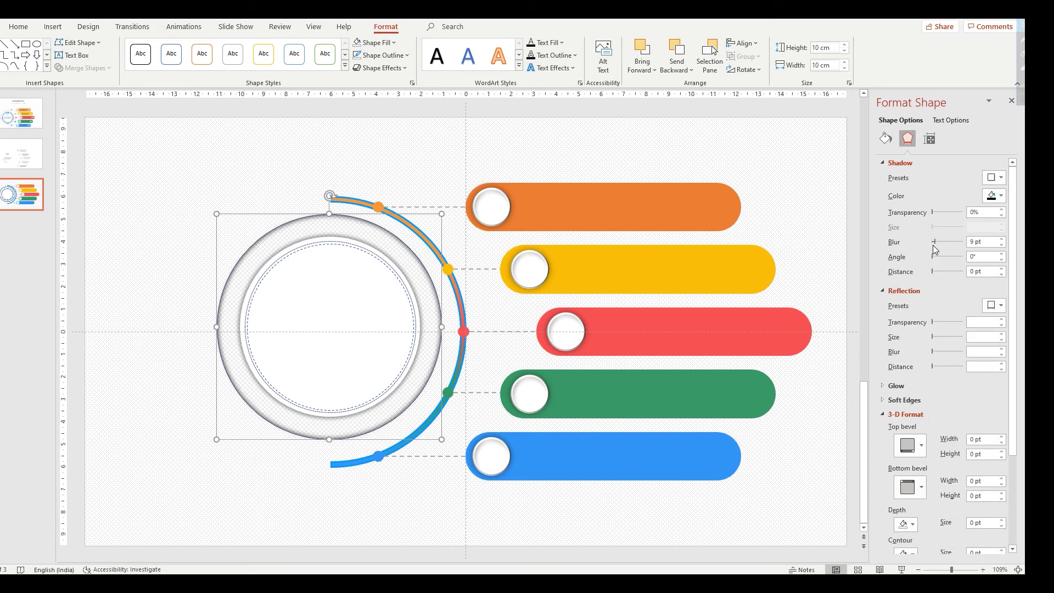
pyautogui.click(933, 270)
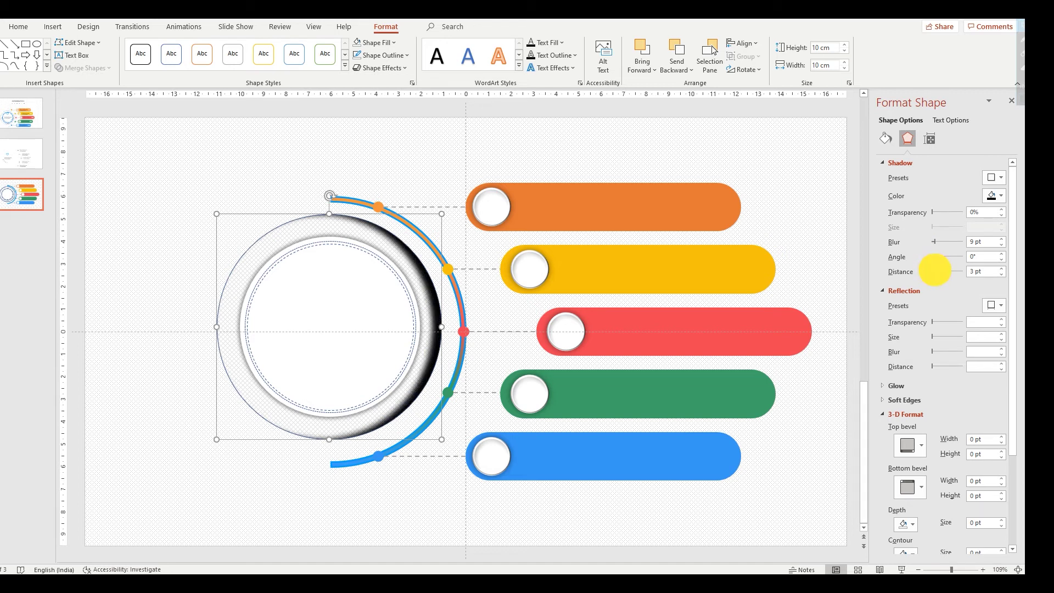
pyautogui.hotkey('ctrl', 'z')
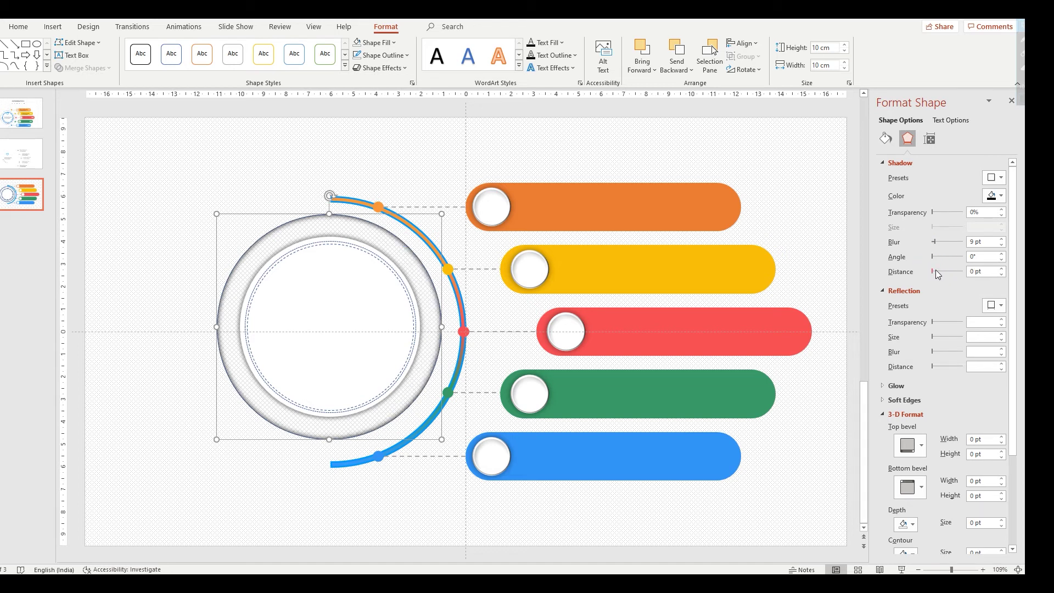
pyautogui.moveTo(934, 242); pyautogui.dragTo(948, 241)
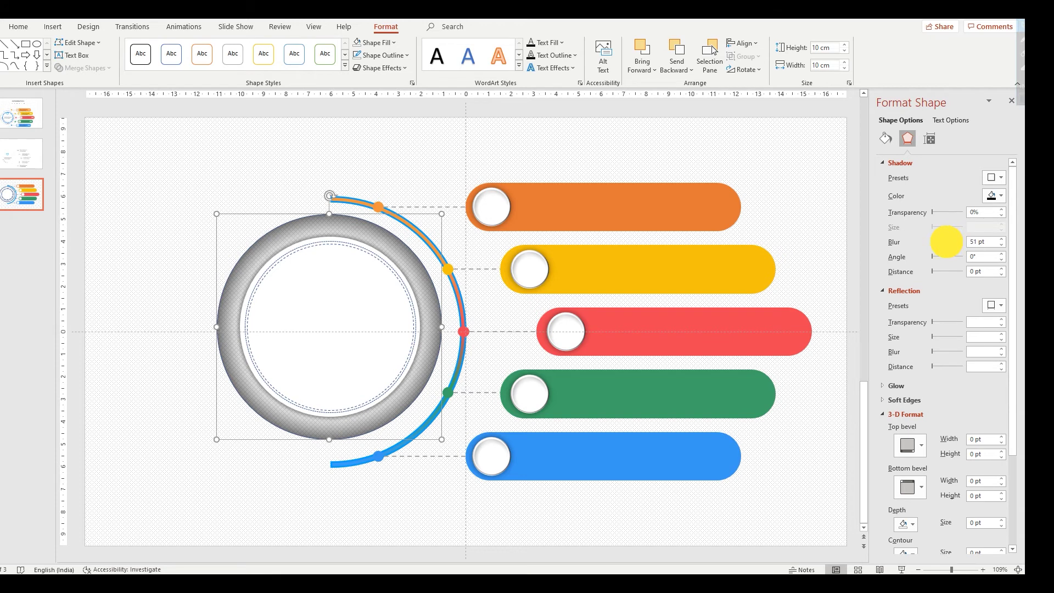
pyautogui.click(341, 120)
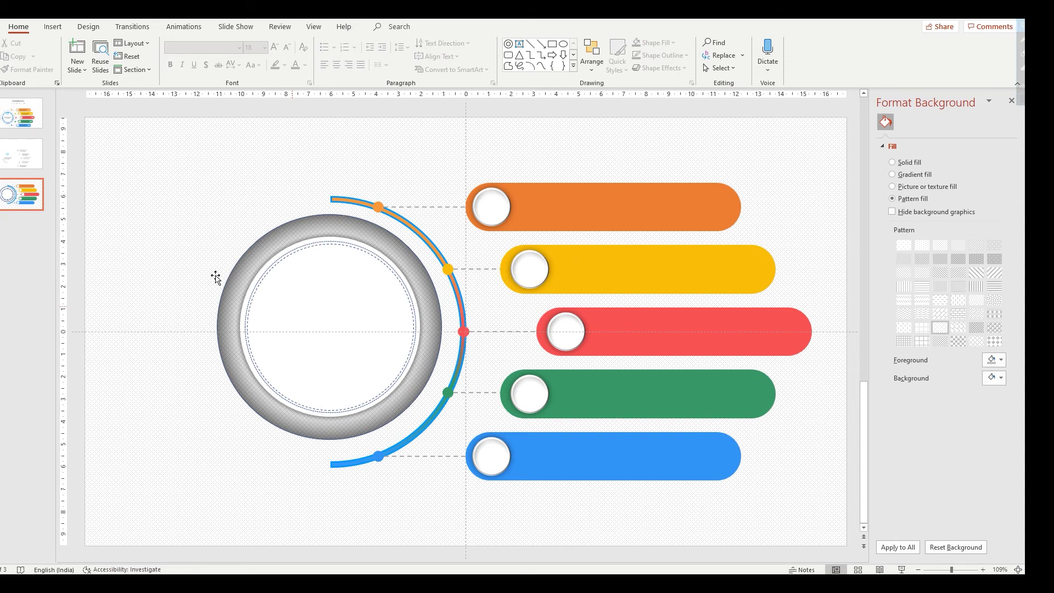
# Step: Open the second slide and select the five device icons beside the column of text blocks
pyautogui.click(24, 156)
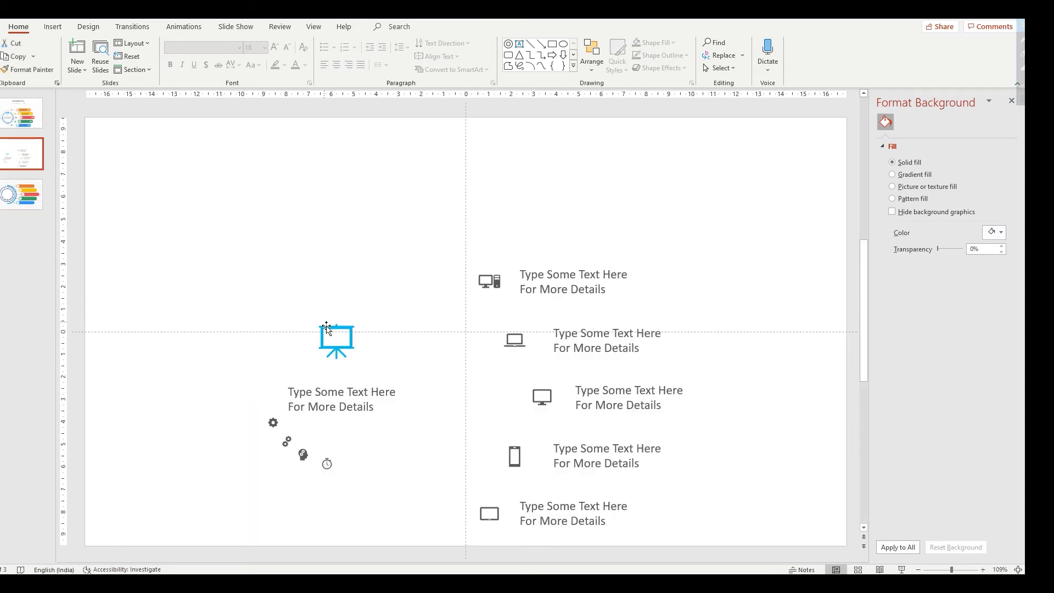
pyautogui.click(492, 286)
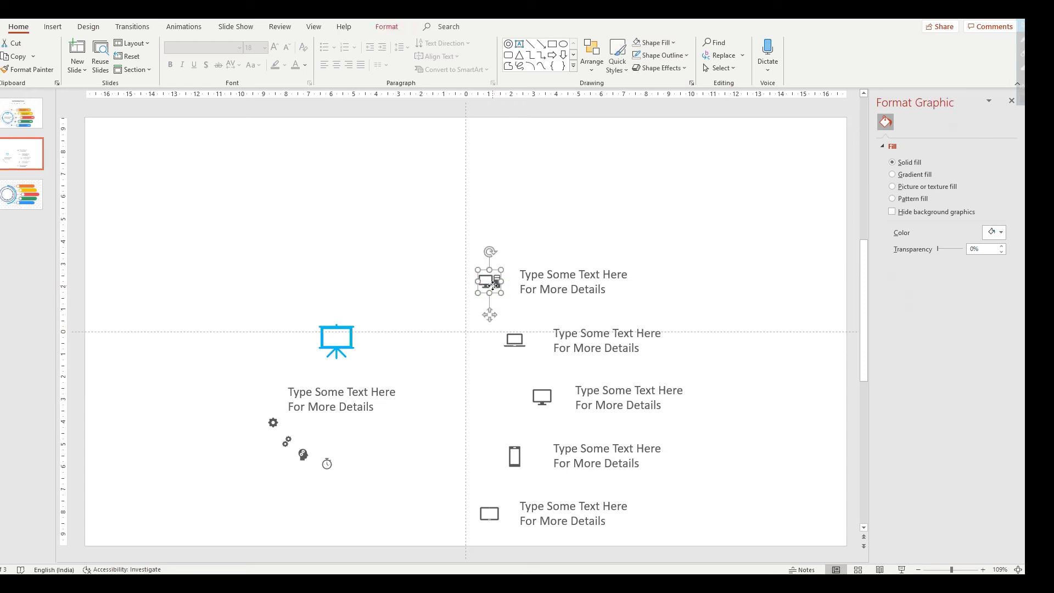
pyautogui.keyDown('shift'); pyautogui.click(515, 340); pyautogui.keyUp('shift')
pyautogui.keyDown('shift'); pyautogui.click(535, 392); pyautogui.keyUp('shift')
pyautogui.keyDown('shift'); pyautogui.click(490, 512); pyautogui.keyUp('shift')
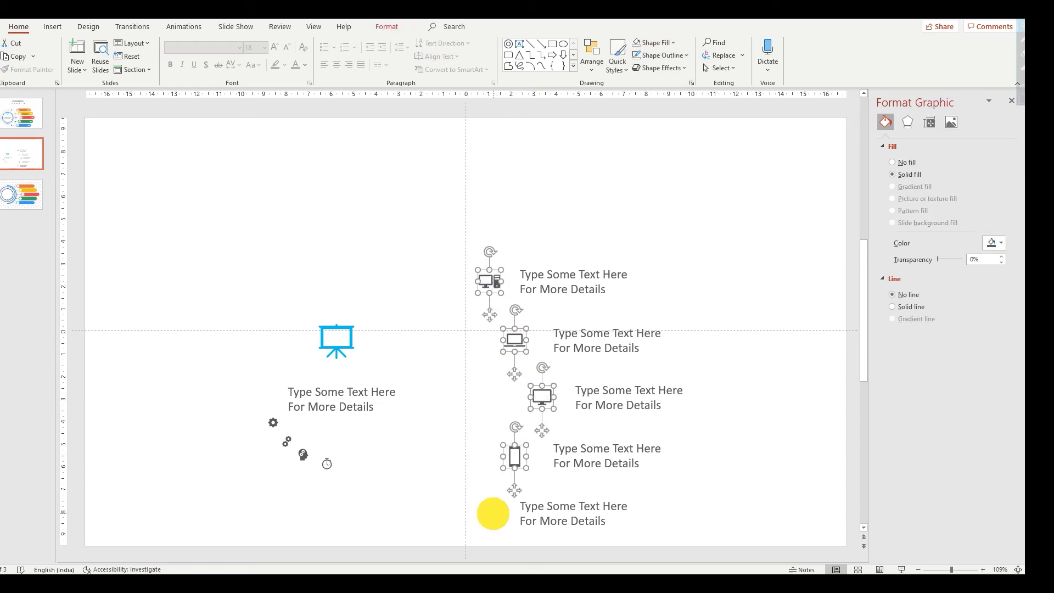